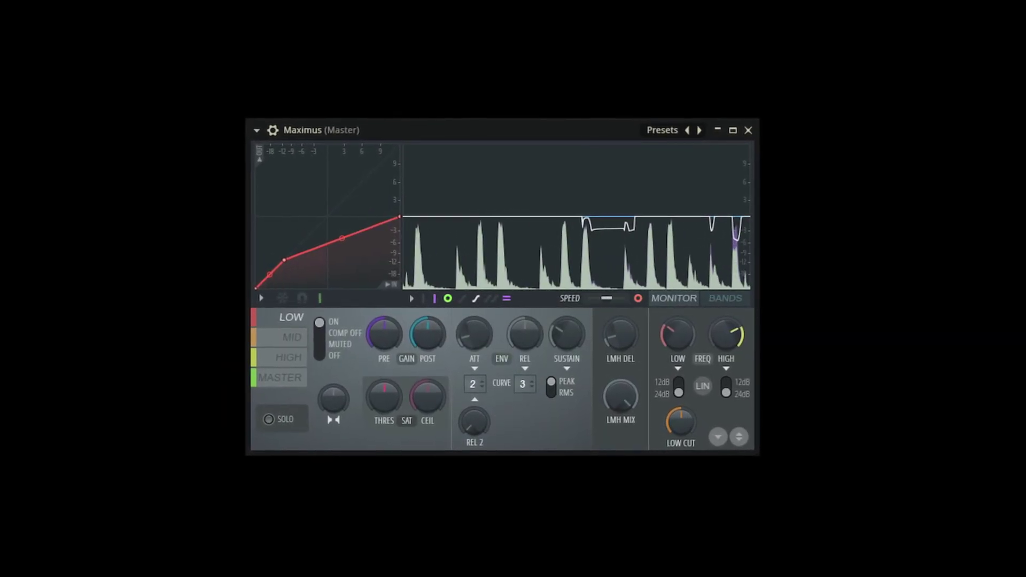
Reshape the mid band's compression curve by keeping a low-threshold point and deleting the 0 dB point, and open the high band
left_click(290, 337)
right_click(276, 260)
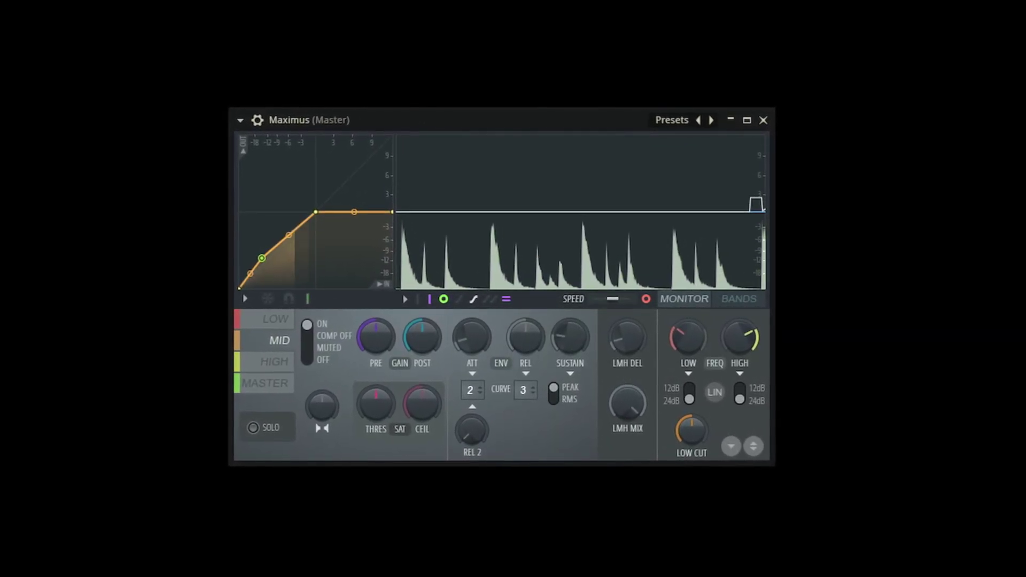
left_click_drag(262, 258, 262, 265)
right_click(315, 212)
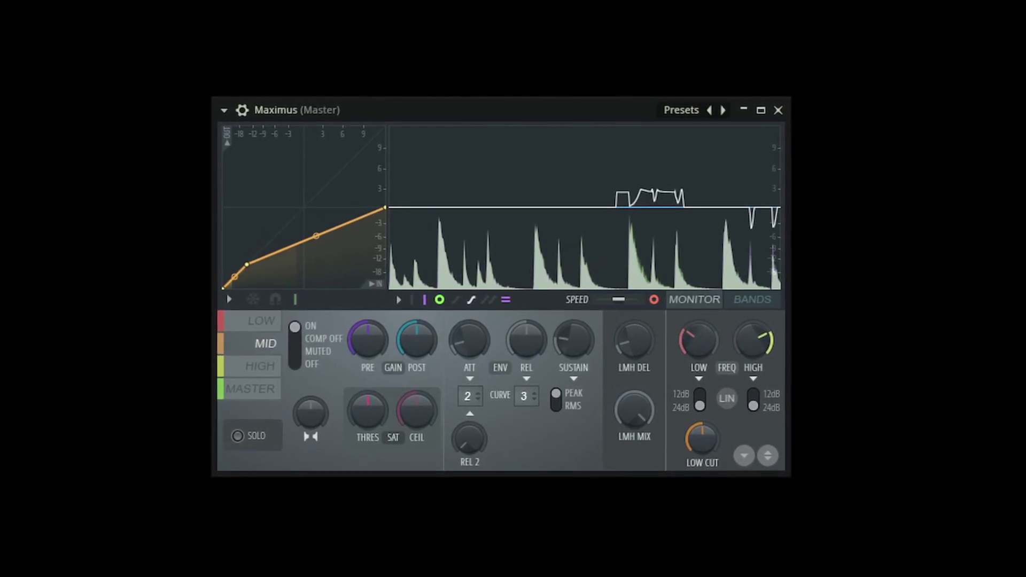
left_click_drag(384, 207, 384, 182)
left_click(260, 366)
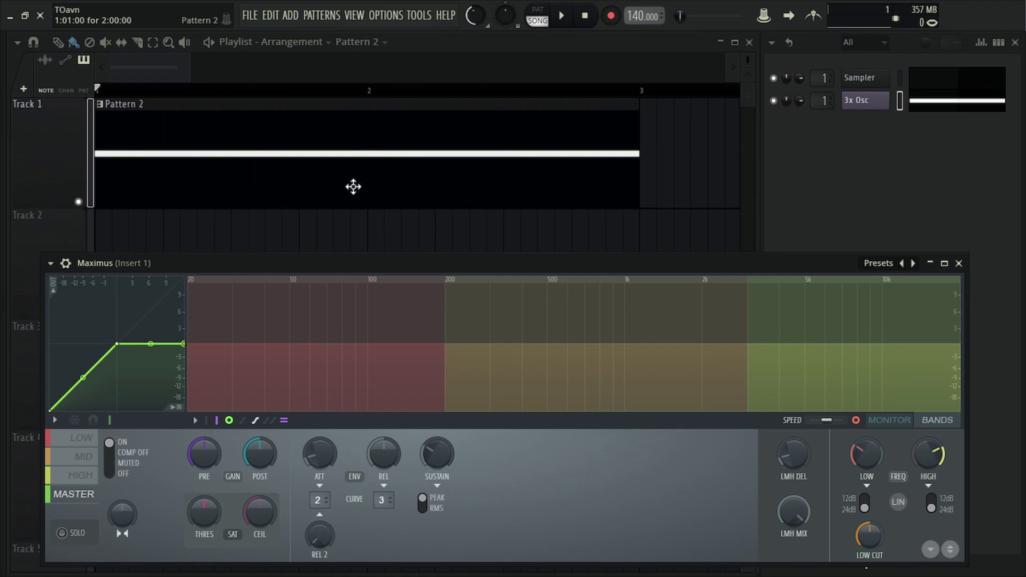
Play the pattern several times to examine the low band's saturating curve in the band spectrum and level monitor
key("space")
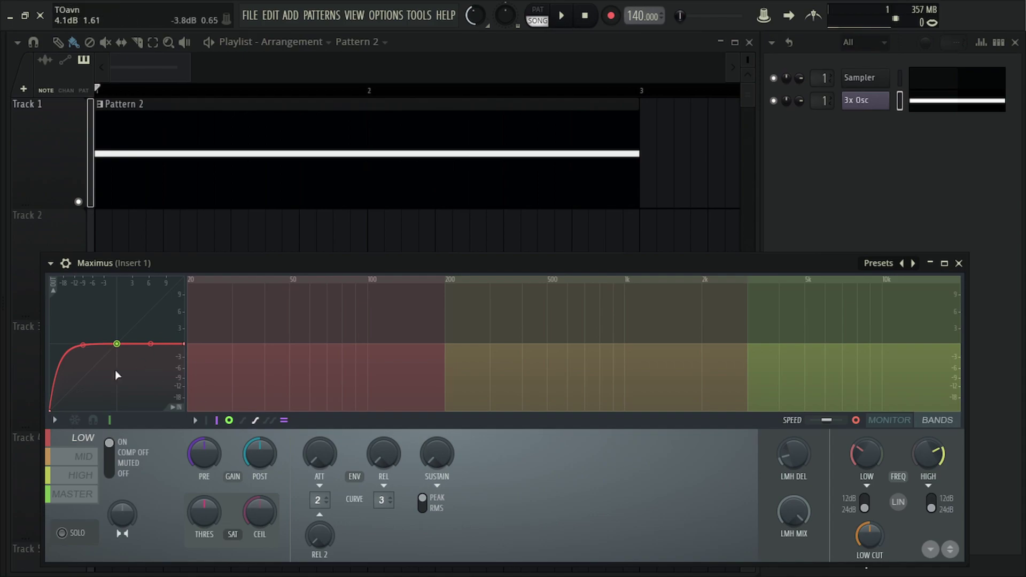
key("space")
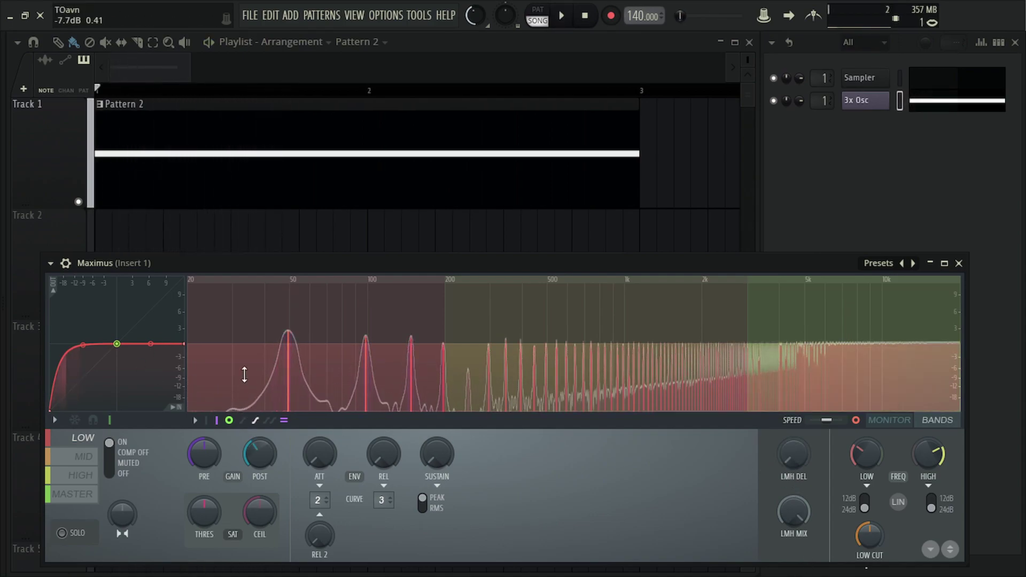
key("space")
key("space")
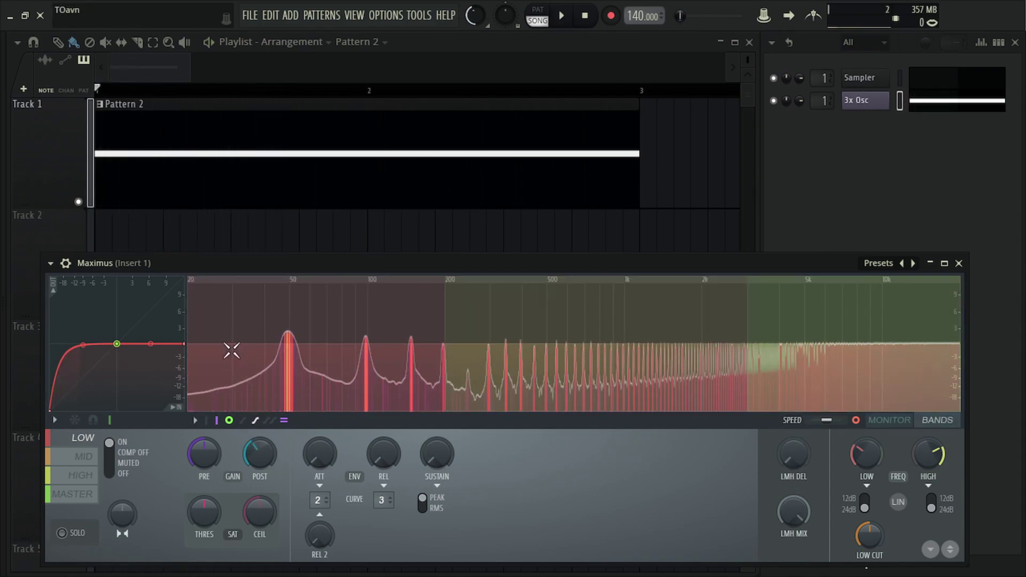
key("space")
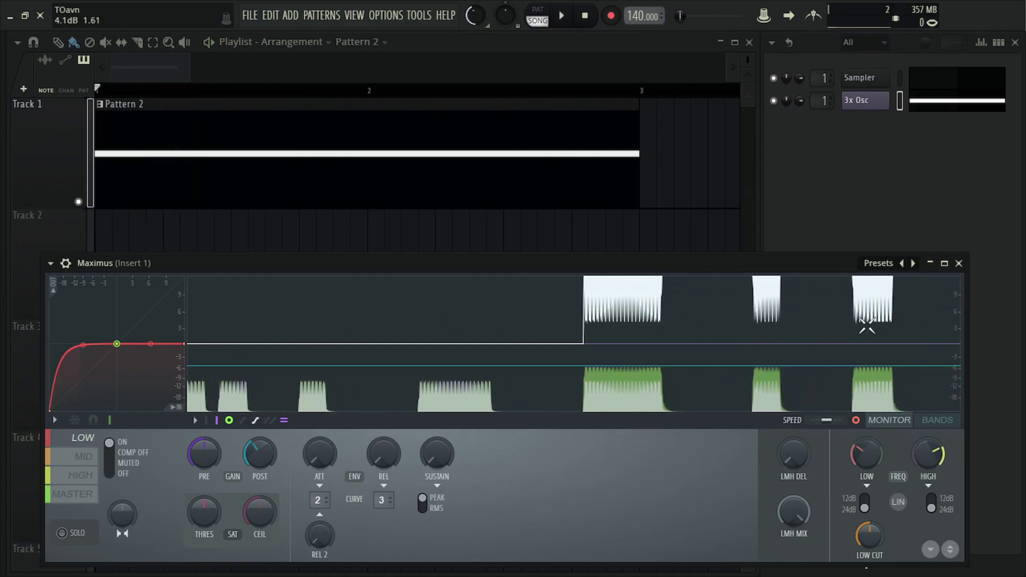
key("space")
Set the mid band's 0 dB curve point to Wave mode and reduce the wave to about eight cycles
left_click(84, 456)
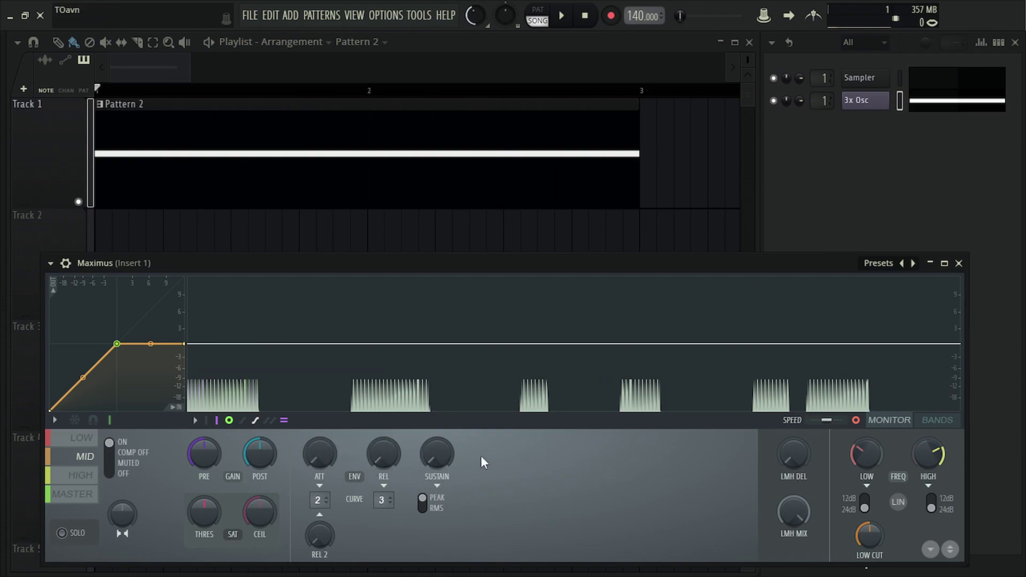
right_click(117, 344)
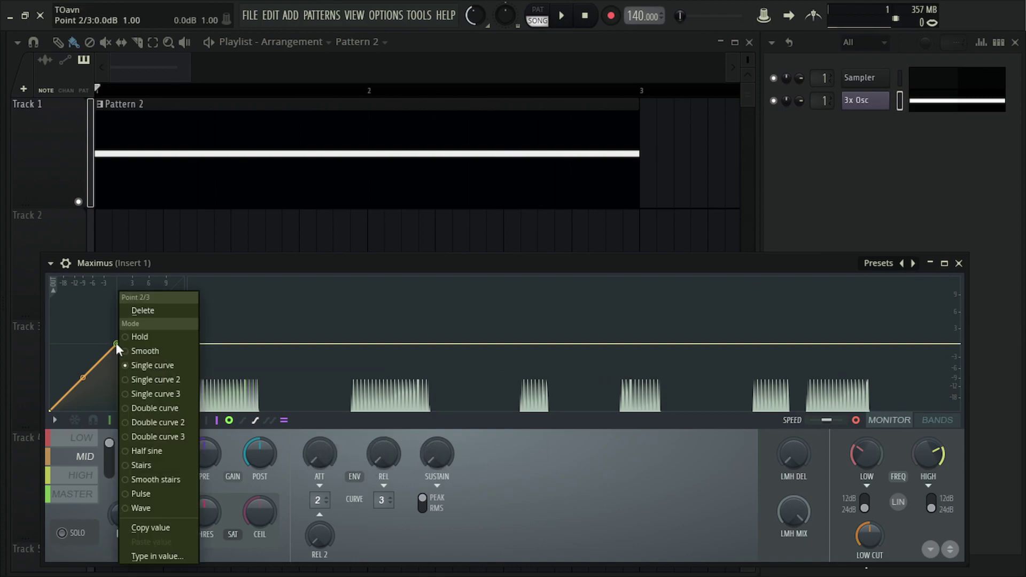
left_click(144, 508)
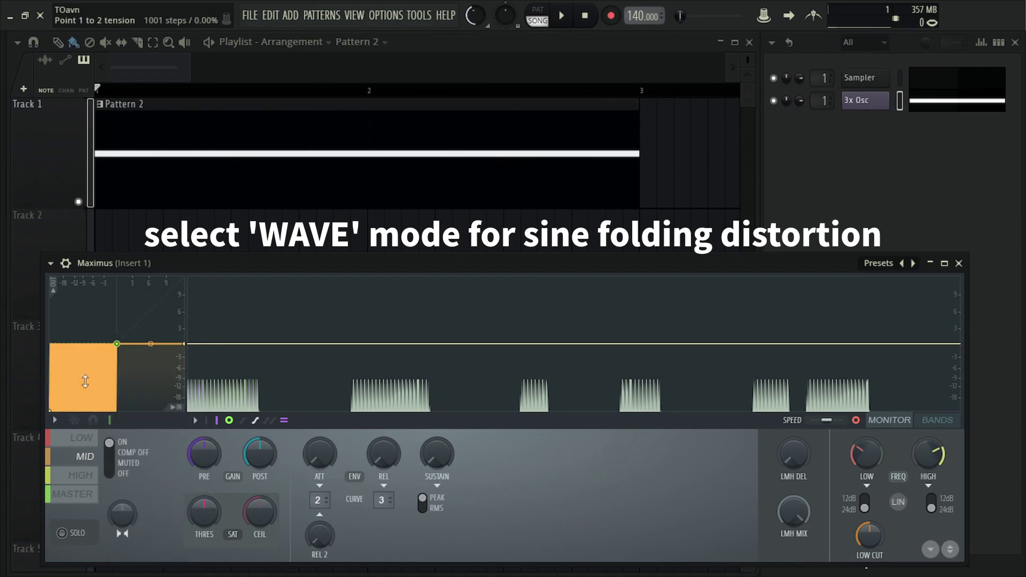
mouse_move(85, 381)
left_mouse_down()
mouse_move(83, 369)
mouse_move(100, 382)
left_mouse_up()
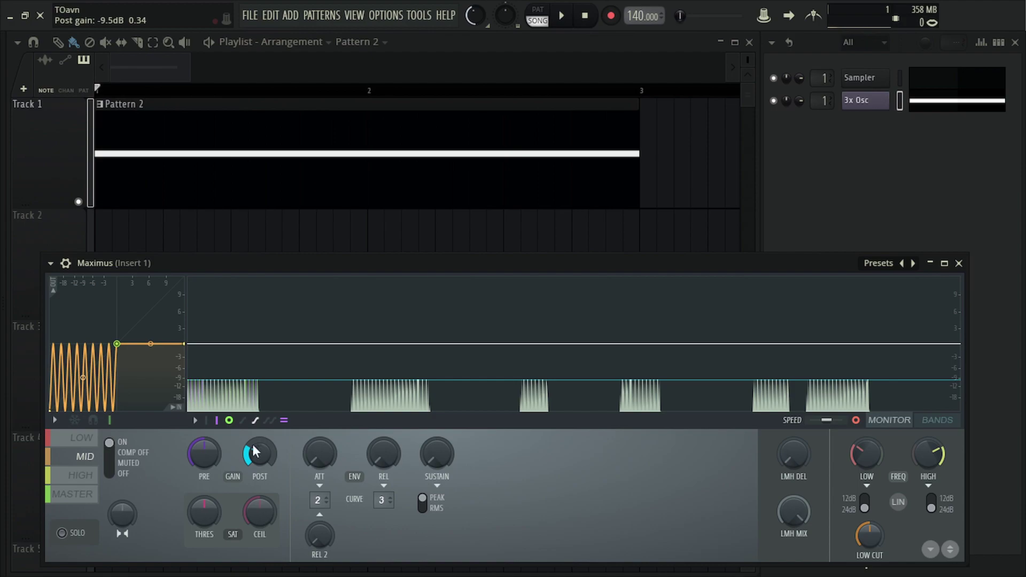
Raise the mid band's post gain to about -8.3 dB and add more cycles to its wave curve while auditioning the pattern
key("space")
left_click_drag(253, 451, 253, 446)
key("space")
key("space")
key("space")
left_click_drag(83, 378, 83, 382)
key("space")
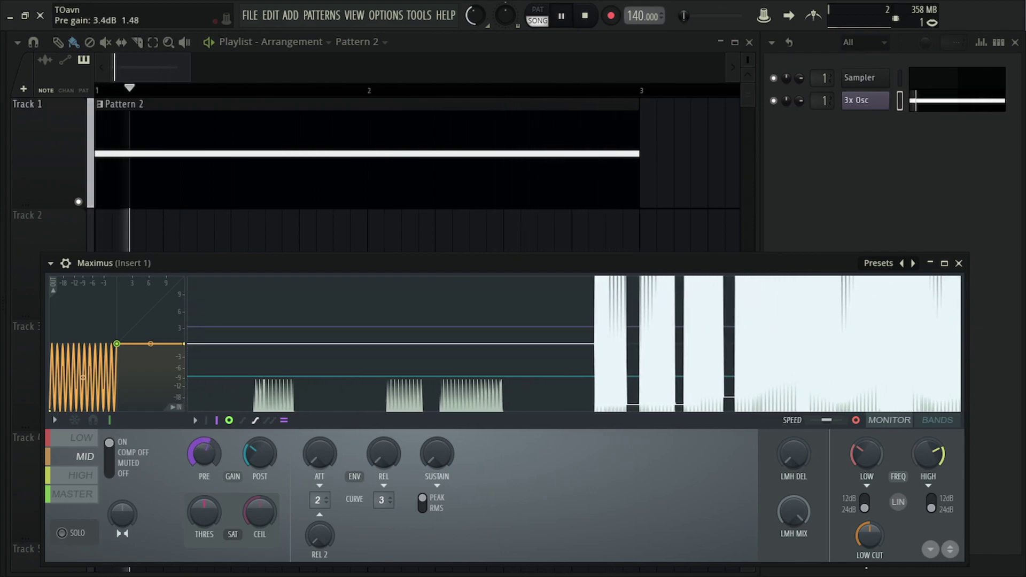
Sweep the mid band's pre gain up to 7.6 dB and back down near 0 dB while playing the pattern
left_click_drag(193, 450, 193, 437)
key("space")
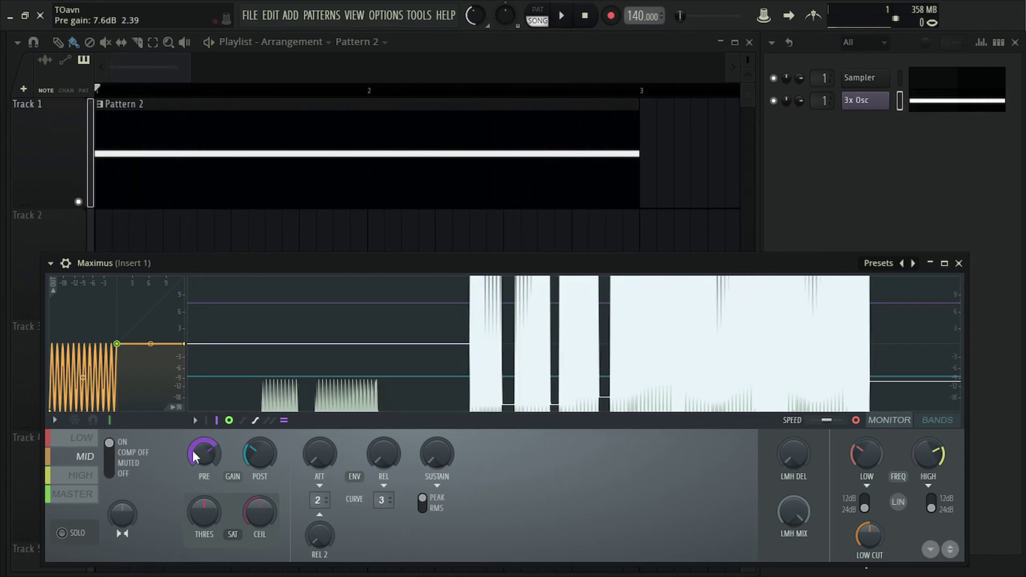
key("space")
left_click_drag(192, 450, 193, 473)
key("space")
Set the high band's 0 dB curve point to Stairs mode and lower its step count to about 26 while playing the pattern
left_click(83, 475)
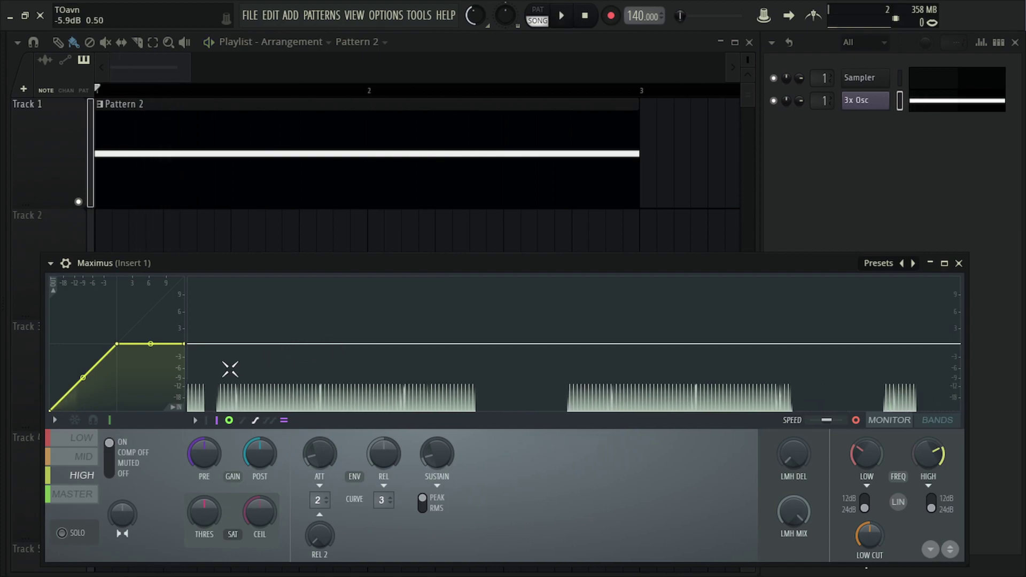
right_click(119, 343)
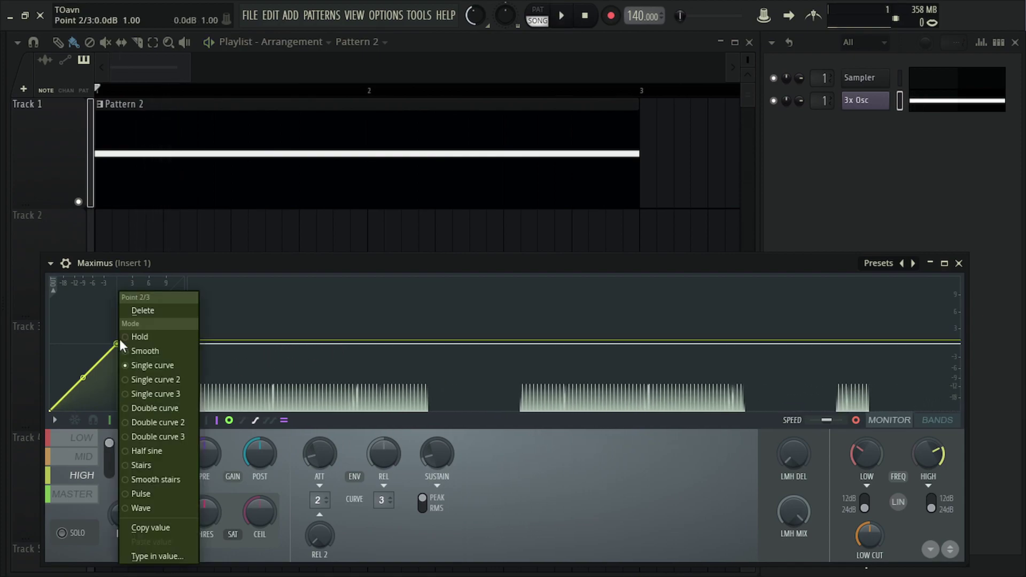
left_click(172, 463)
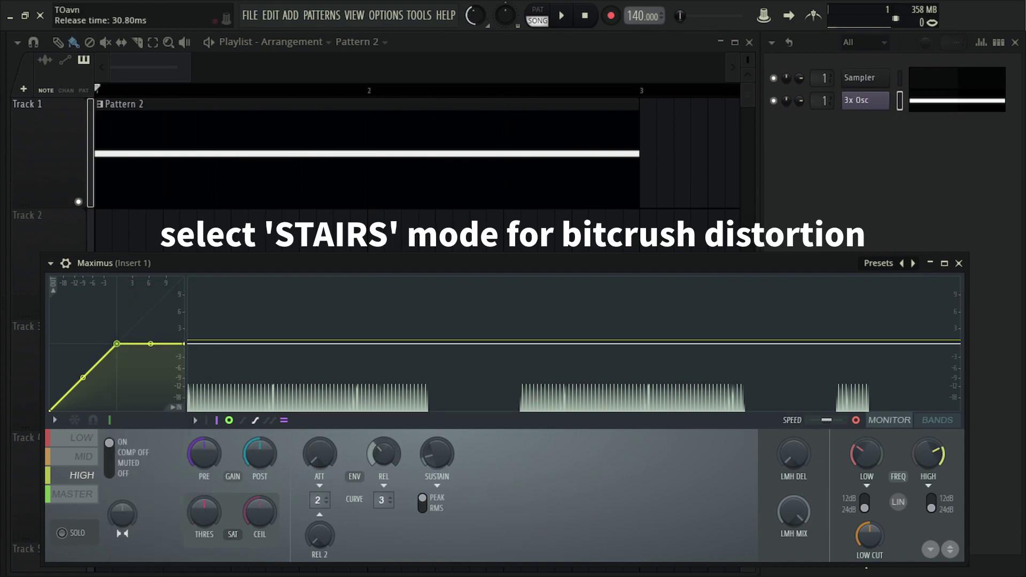
key("space")
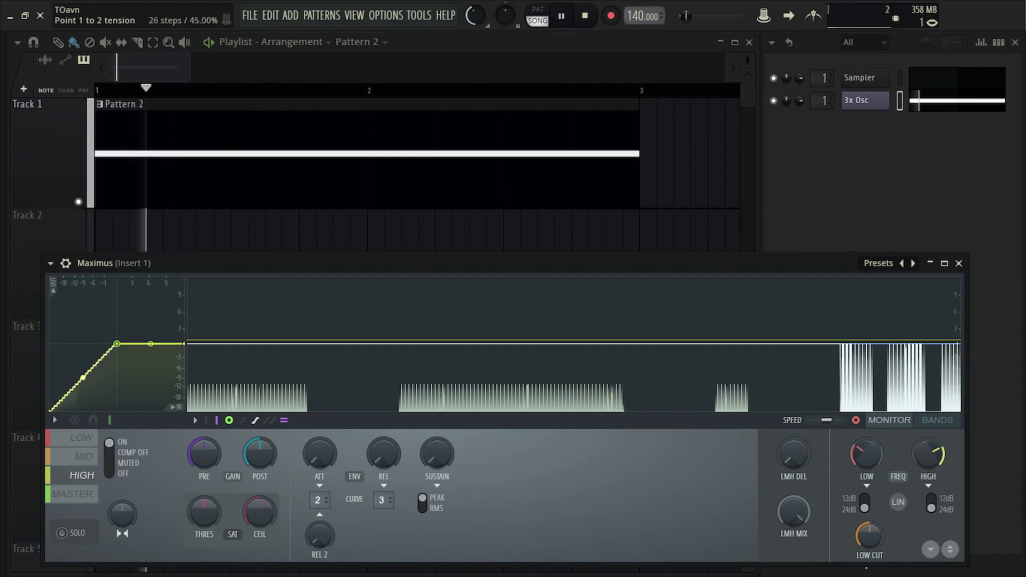
key("space")
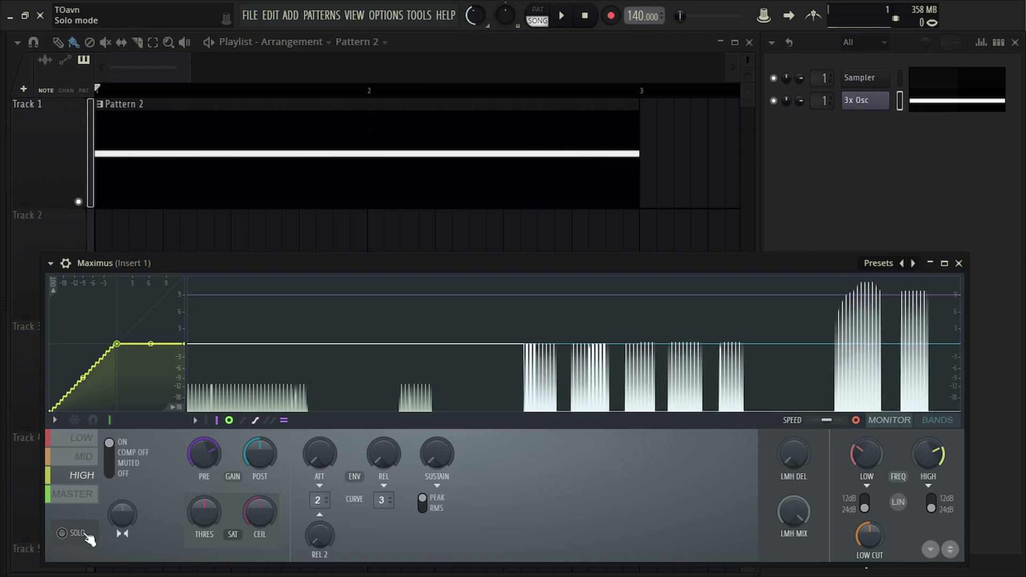
Solo the high band and coarsen its stair curve to as few as 3 steps while auditioning the bitcrush distortion
left_click(79, 534)
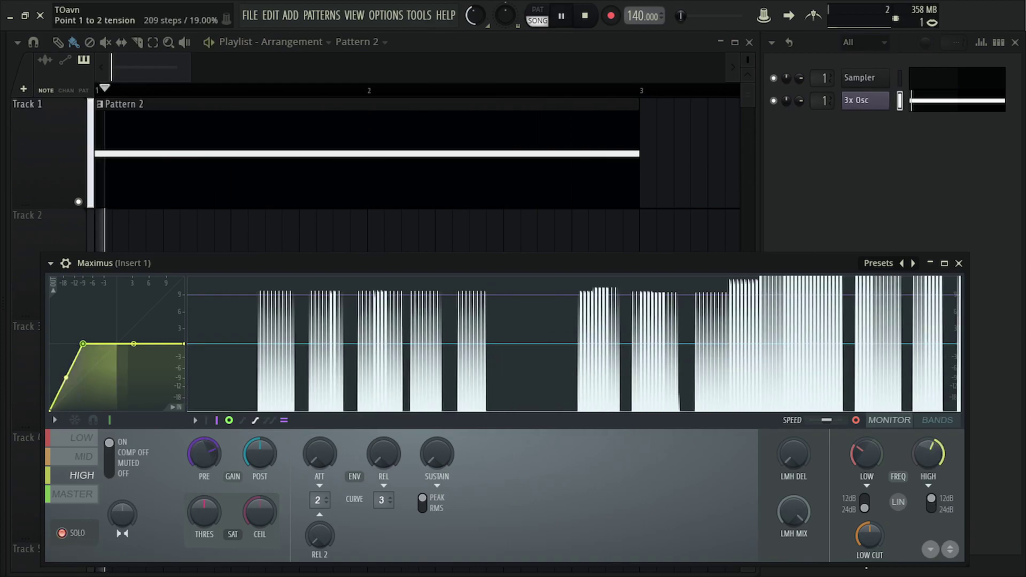
key("space")
left_click_drag(66, 377, 66, 347)
key("space")
key("space")
key("space")
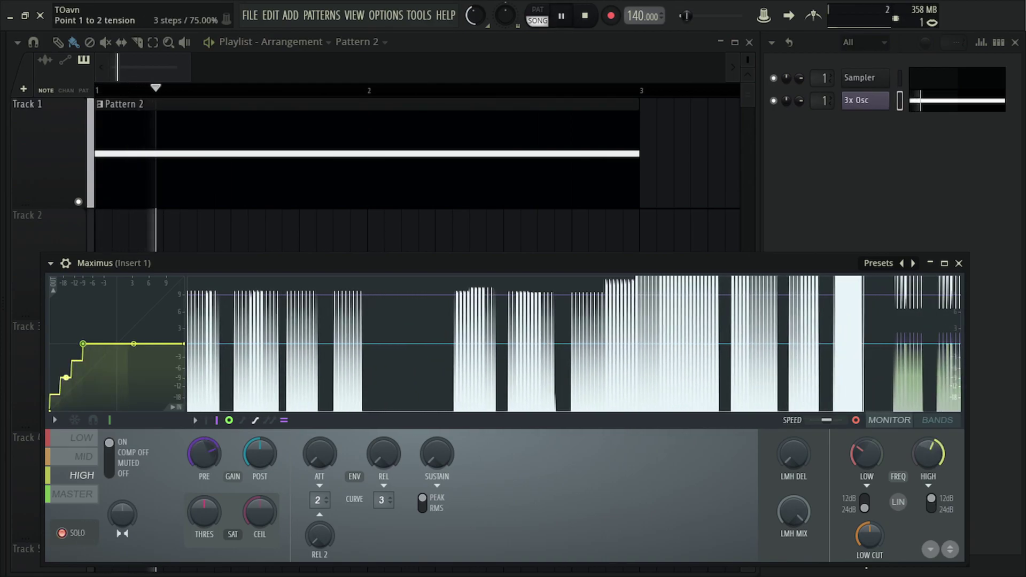
key("space")
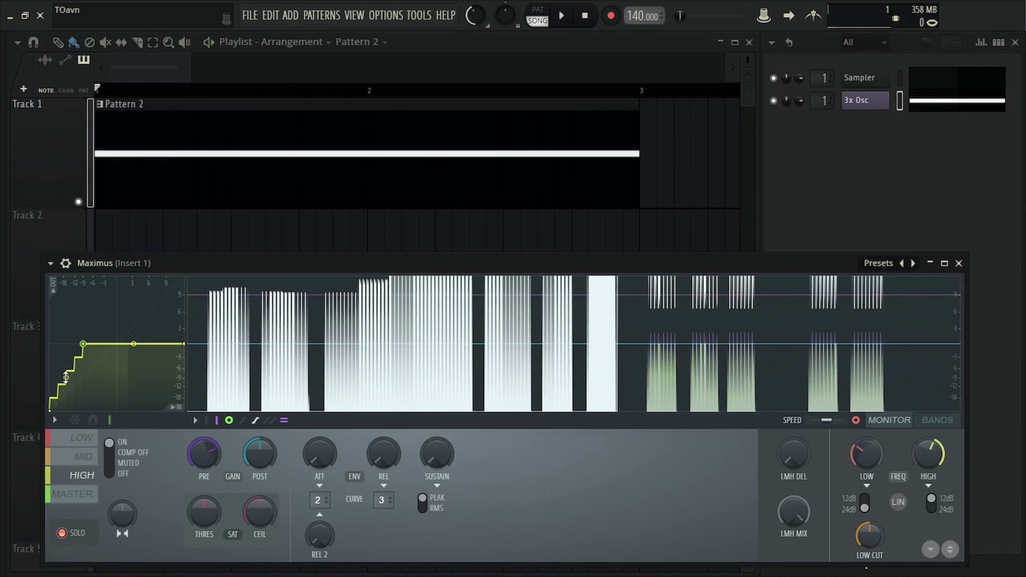
Open the mixer, switch Insert 1 from Maximus to Fruity WaveShaper, and place the WaveShaper window over the mixer tracks
key("Escape")
key("F9")
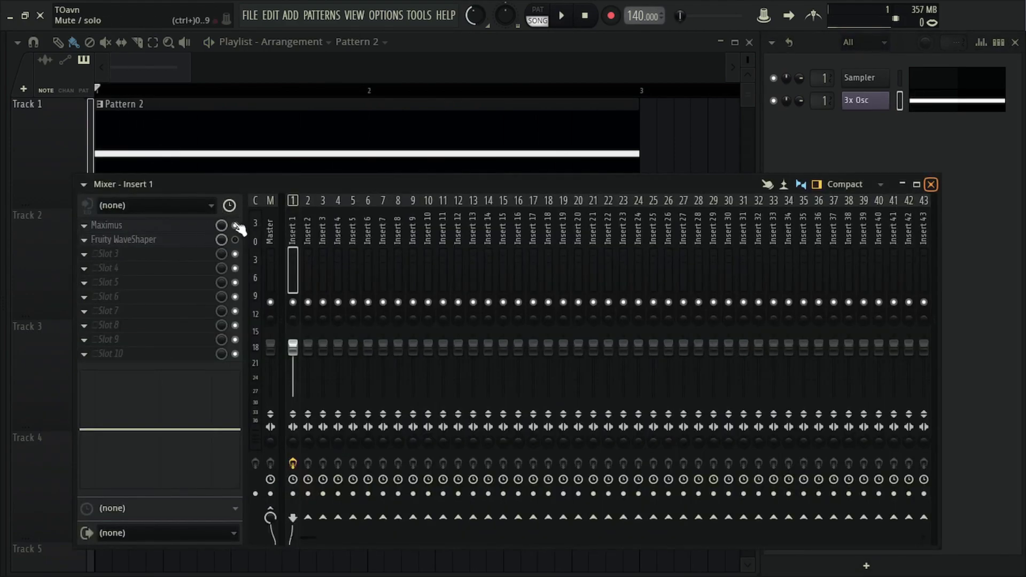
left_click(164, 241)
left_click_drag(156, 257, 408, 252)
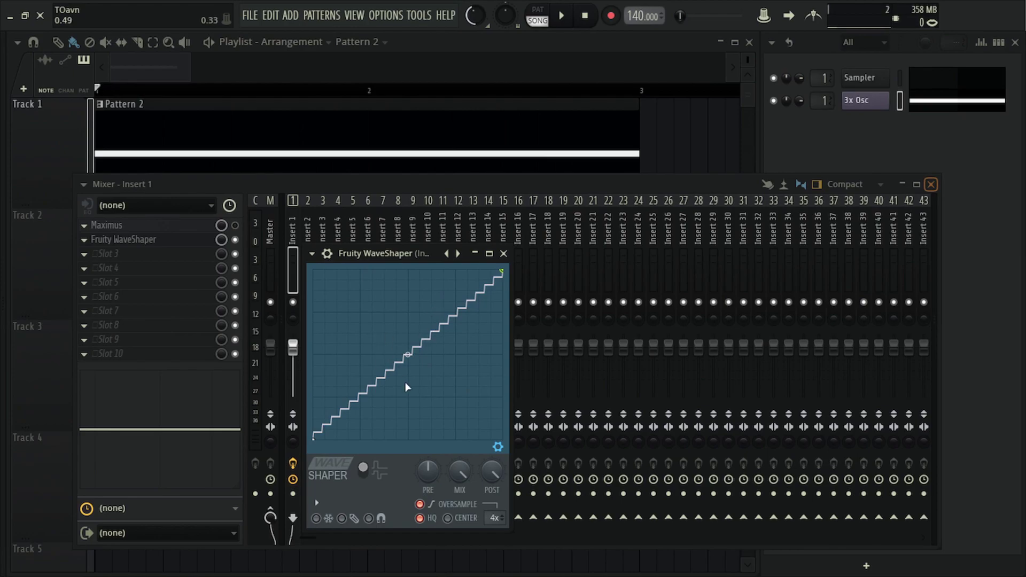
Adjust the step count of WaveShaper's stair curve during playback and check the oscillator shapes in 3x Osc
key("space")
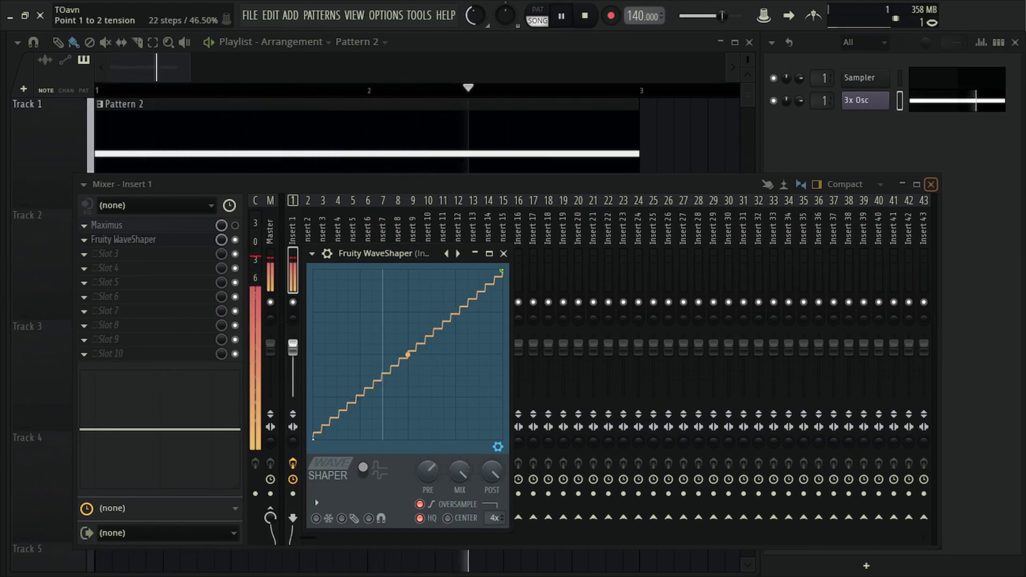
left_click_drag(407, 354, 407, 359)
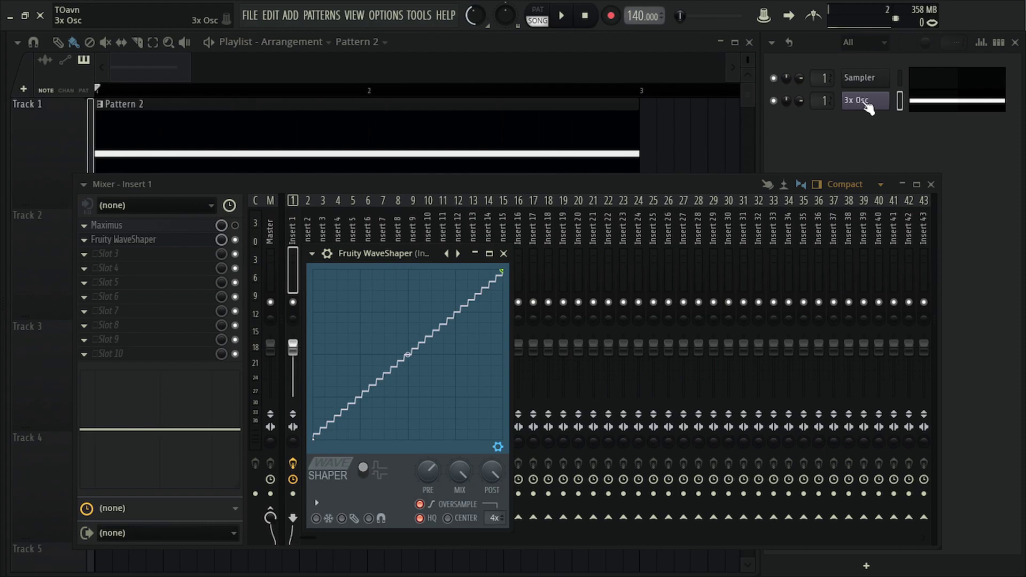
left_click(865, 101)
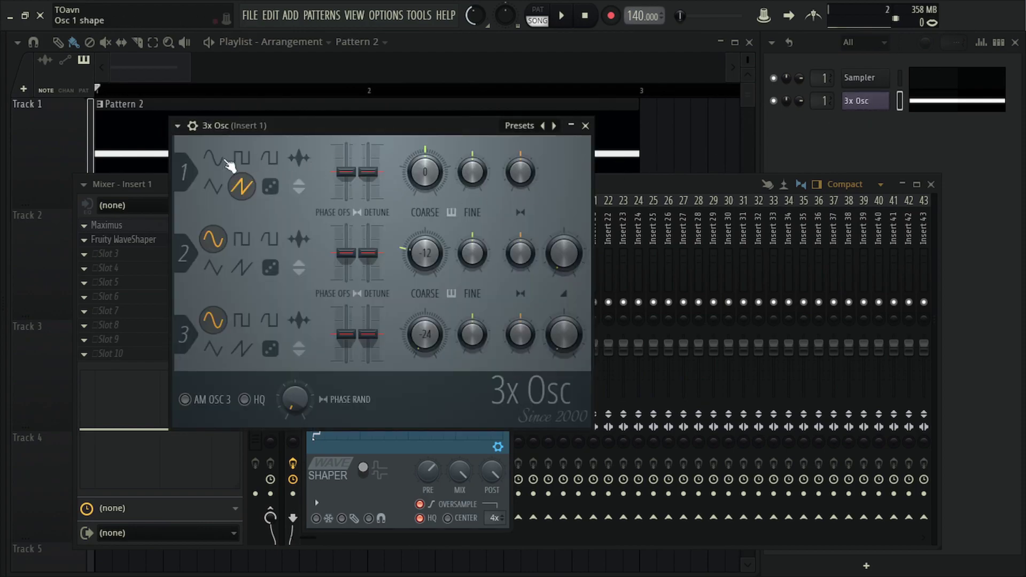
left_click(586, 126)
Raise WaveShaper's pre gain and coarsen its stair curve to 7 steps while the pattern plays
key("space")
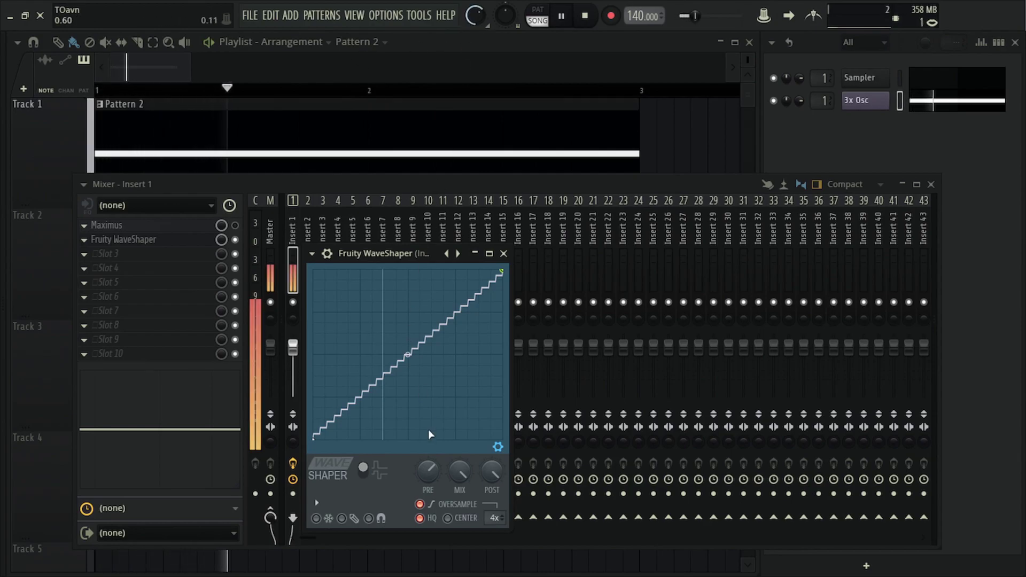
left_click_drag(428, 472, 428, 484)
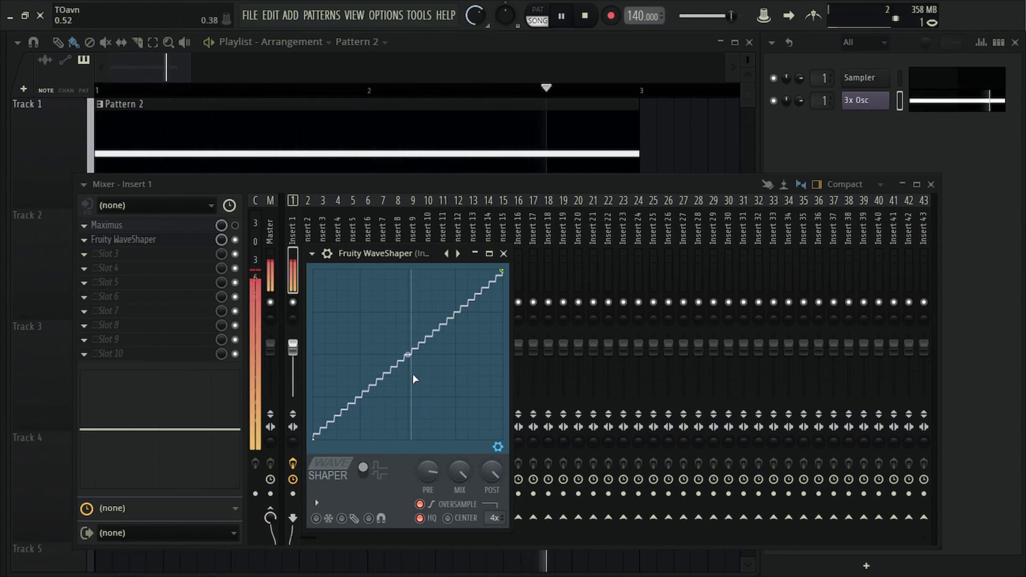
mouse_move(408, 355)
left_mouse_down()
mouse_move(408, 334)
mouse_move(407, 354)
left_mouse_up()
key("space")
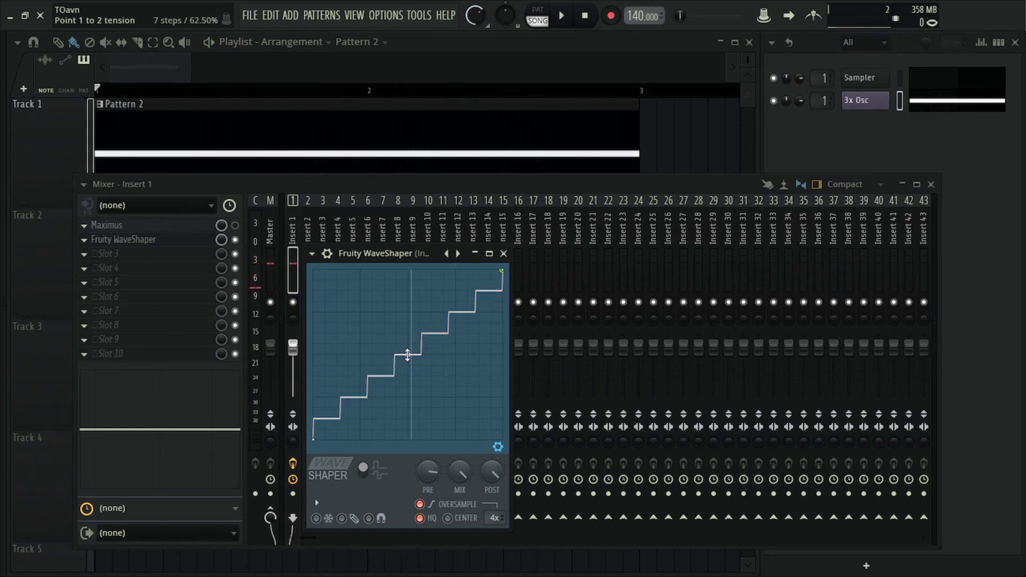
Re-enable Maximus on Insert 1, bypass Fruity WaveShaper, and play the pattern to compare the stair distortion
left_click(165, 225)
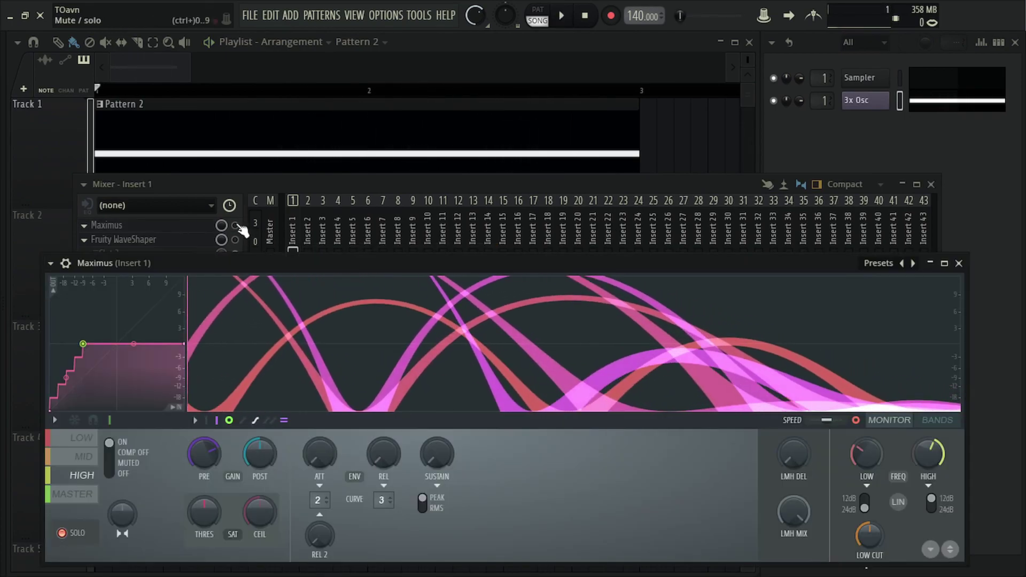
left_click(235, 224)
left_click(235, 240)
left_click(43, 319)
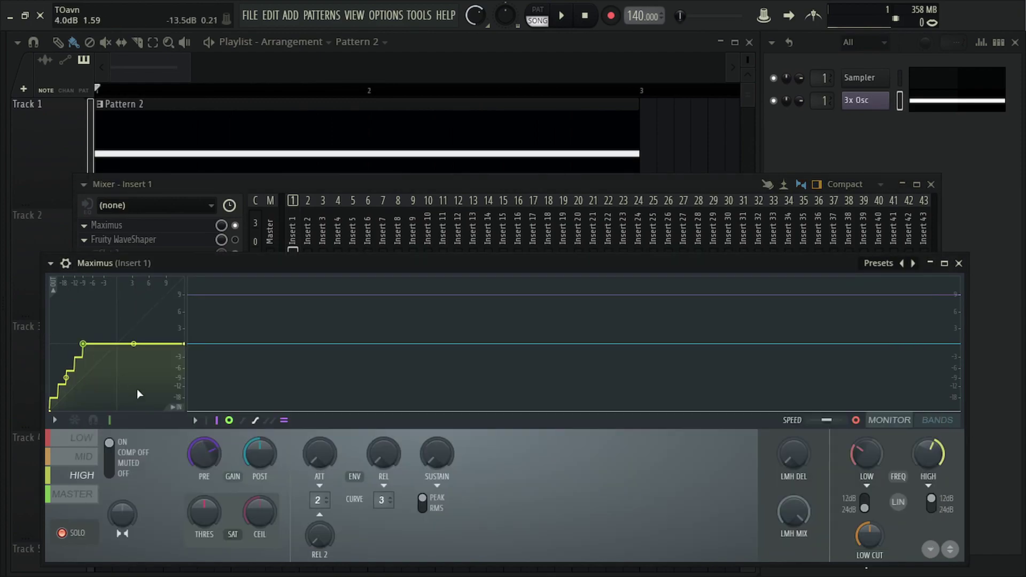
key("space")
key("space")
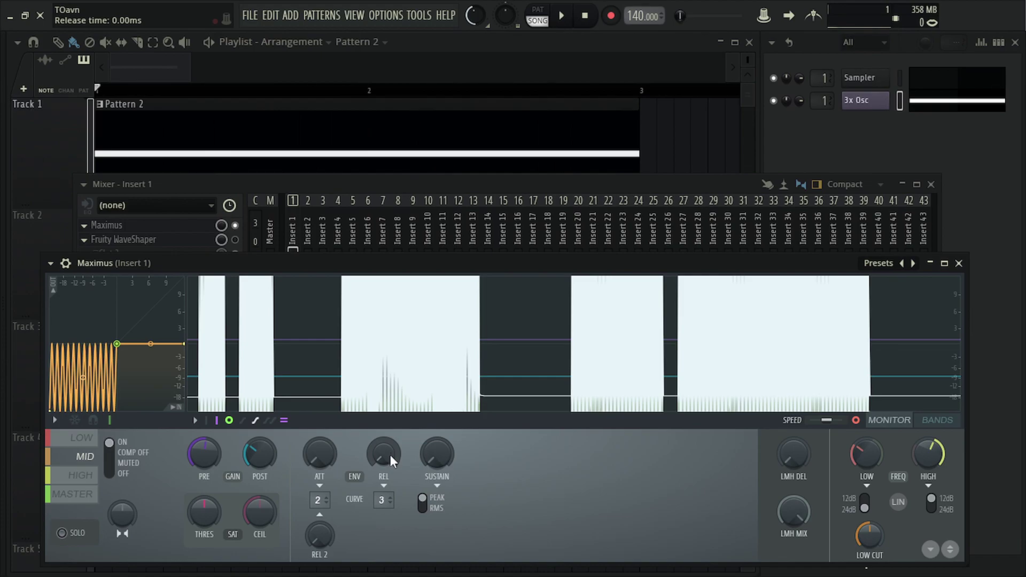
Lower the mid band's pre gain below 0 dB with release at 0 ms while auditioning the wave distortion, and display the master band
key("space")
mouse_move(203, 453)
left_mouse_down()
mouse_move(203, 427)
mouse_move(203, 469)
left_mouse_up()
left_click_drag(382, 453, 382, 473)
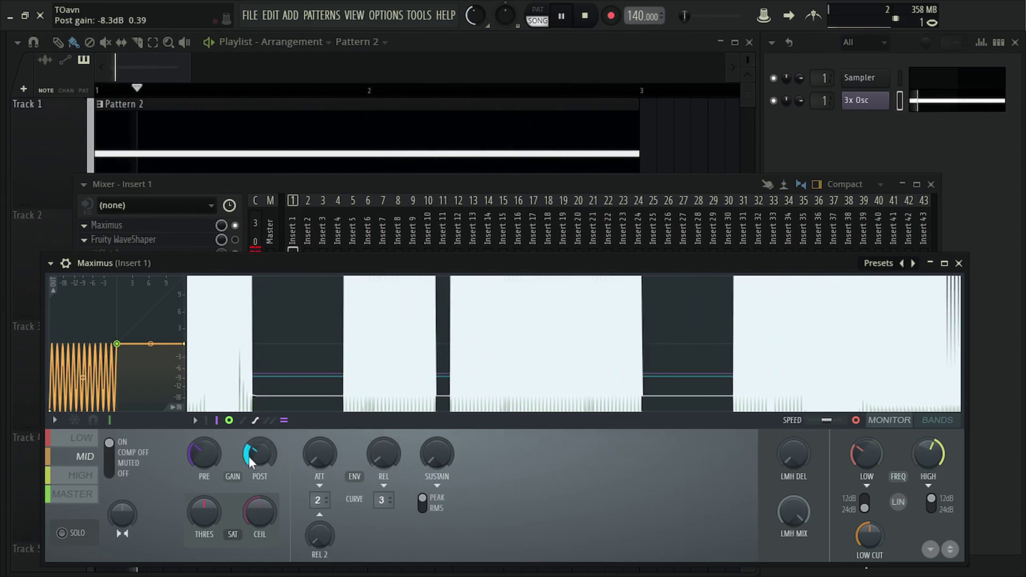
left_click_drag(204, 454, 204, 434)
left_click_drag(319, 454, 319, 440)
key("space")
left_click_drag(211, 458, 210, 479)
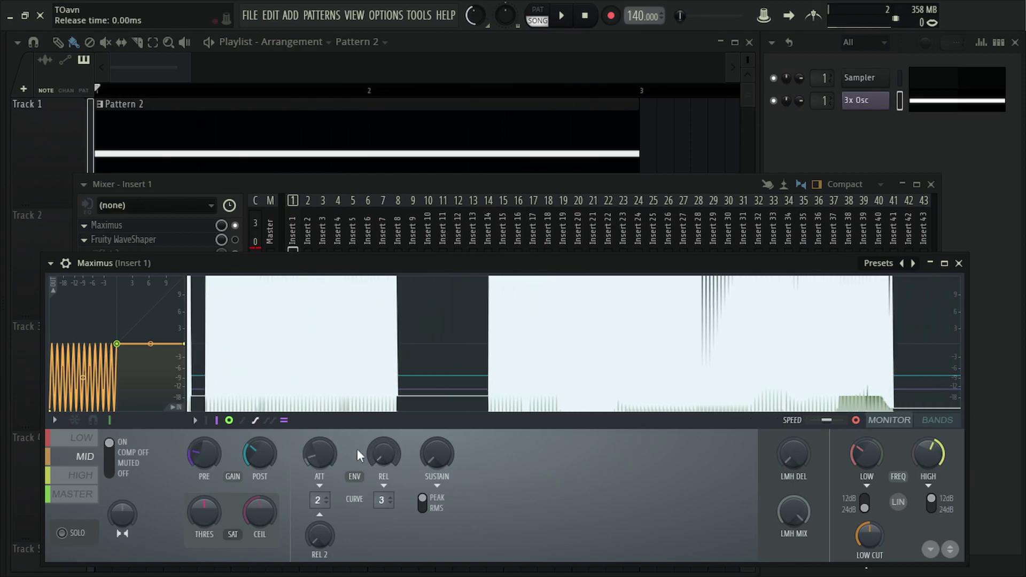
left_click(85, 497)
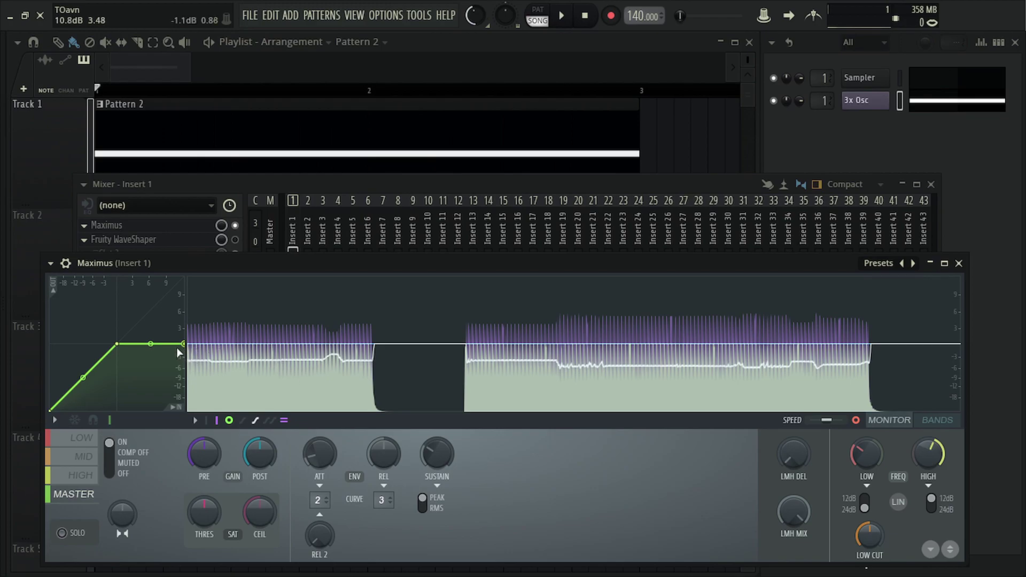
Compare the master band's curve as a straight diagonal with the flat 0 dB limit, restoring the flat limit for playback
left_click_drag(185, 344, 183, 278)
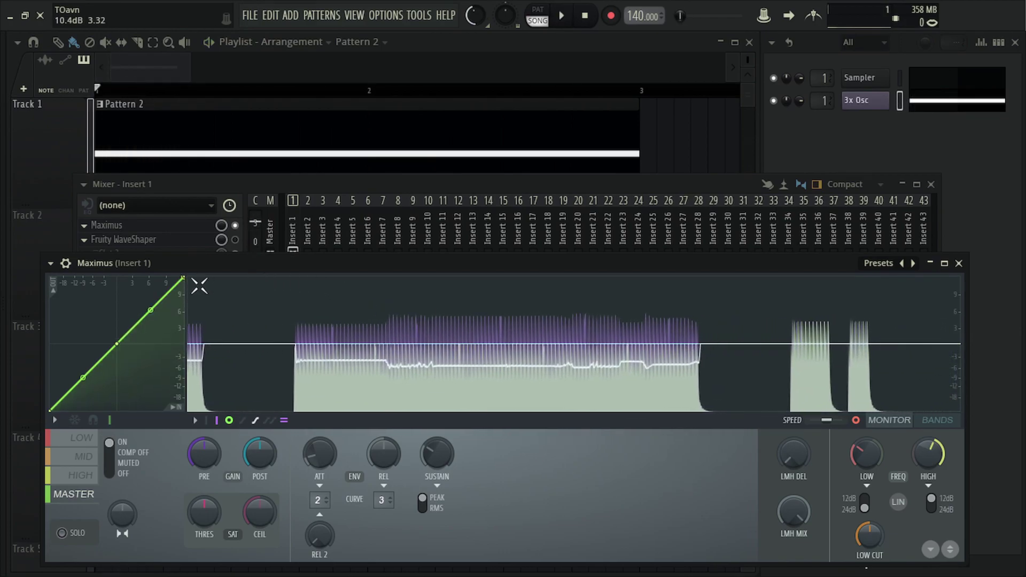
left_click_drag(187, 278, 187, 344)
key("space")
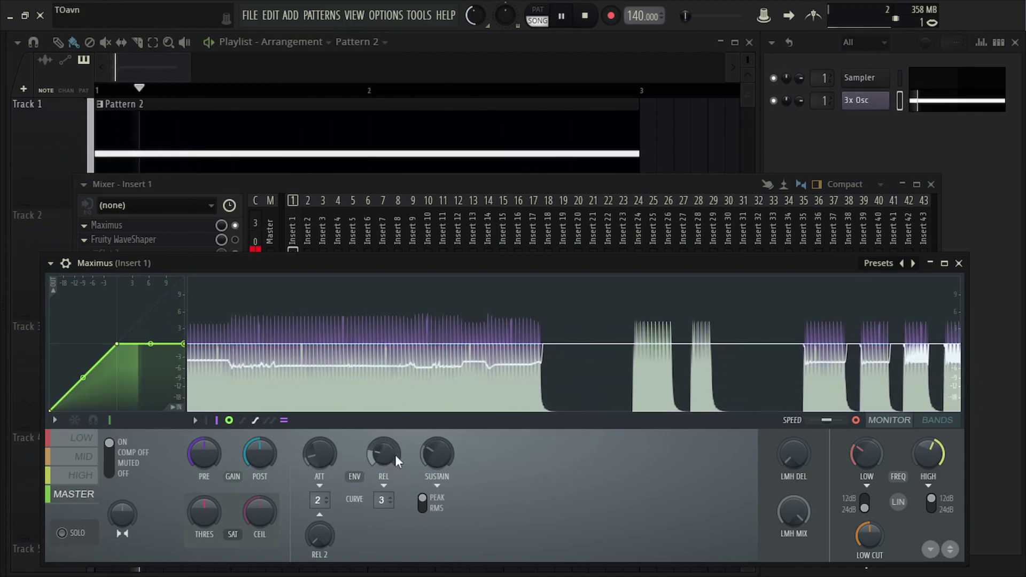
Set the master band to Comp Off and audition its saturation and post gain while the pattern plays
key("space")
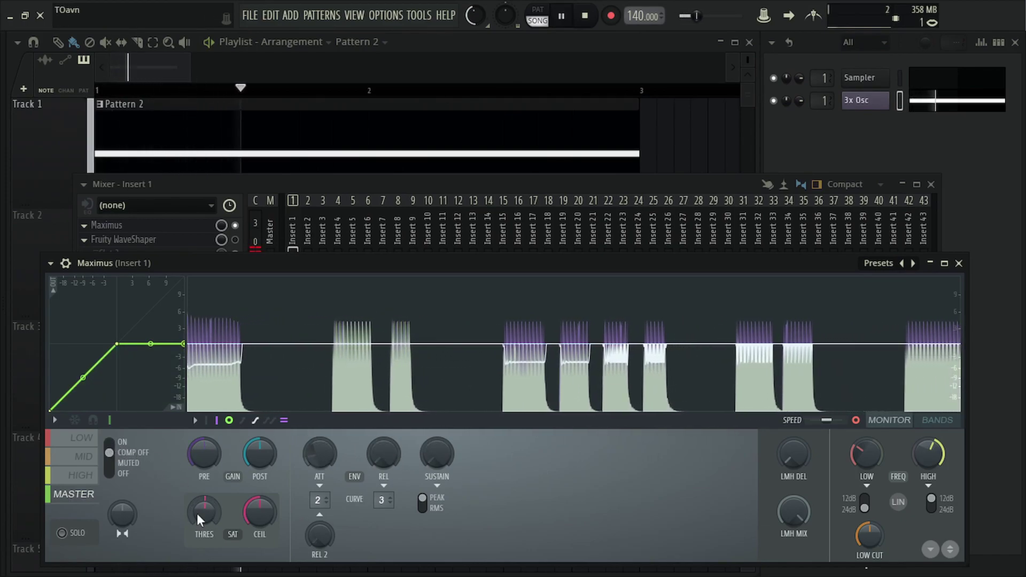
key("space")
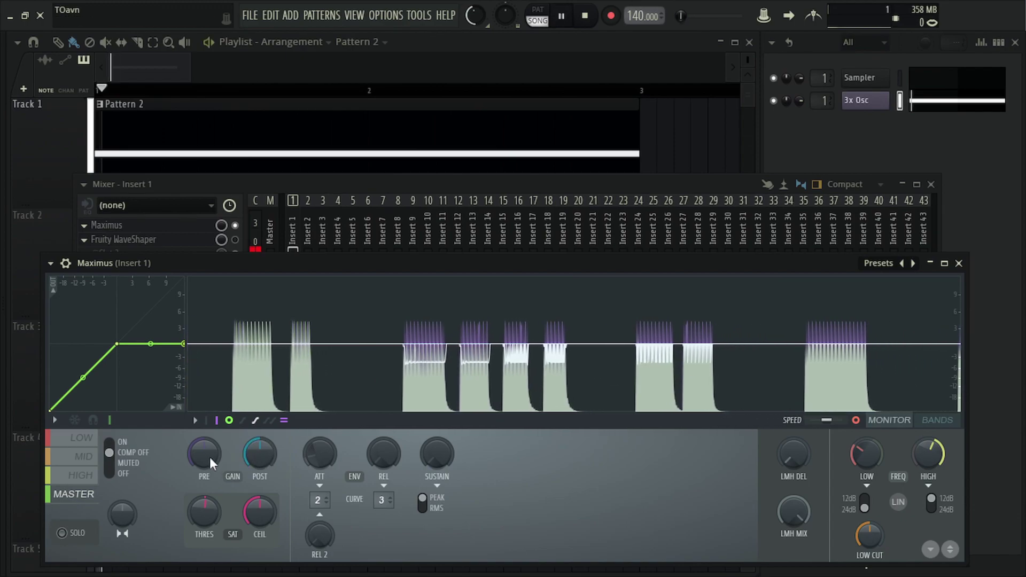
left_click_drag(259, 454, 260, 438)
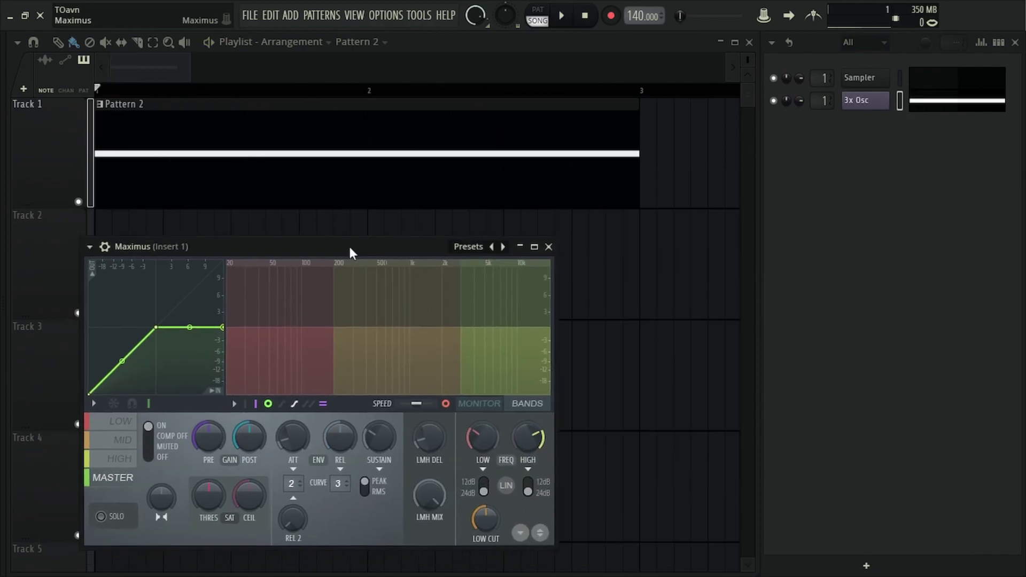
Move the default Maximus window toward the centre of the playlist and set its high band to Off
left_click_drag(349, 244, 480, 222)
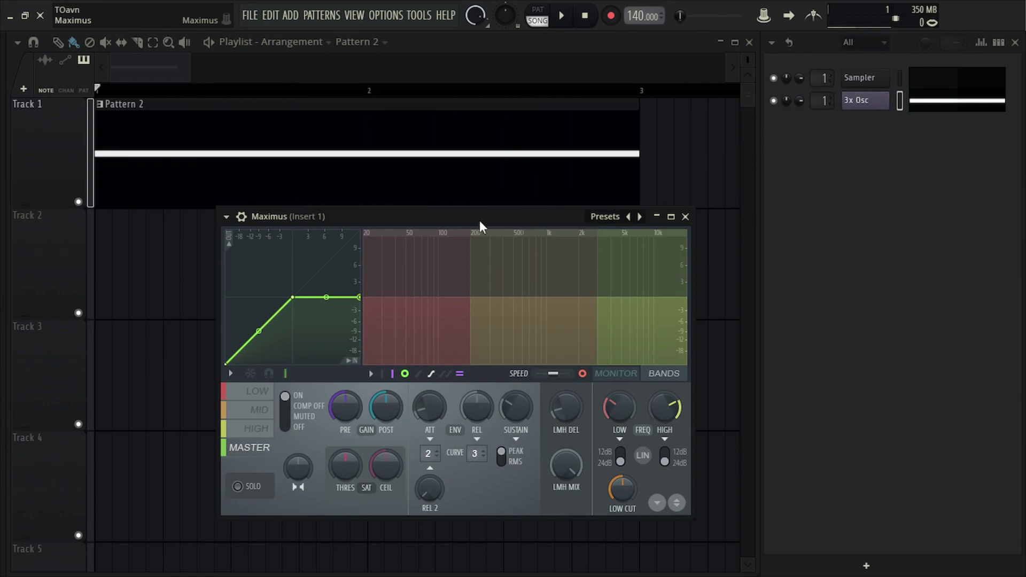
left_click_drag(464, 222, 477, 236)
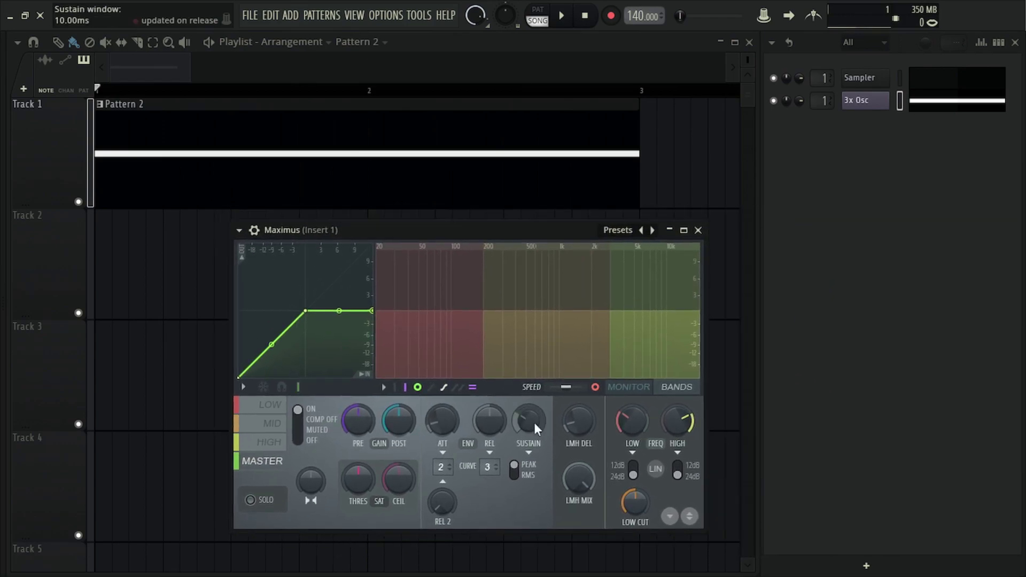
left_click(272, 443)
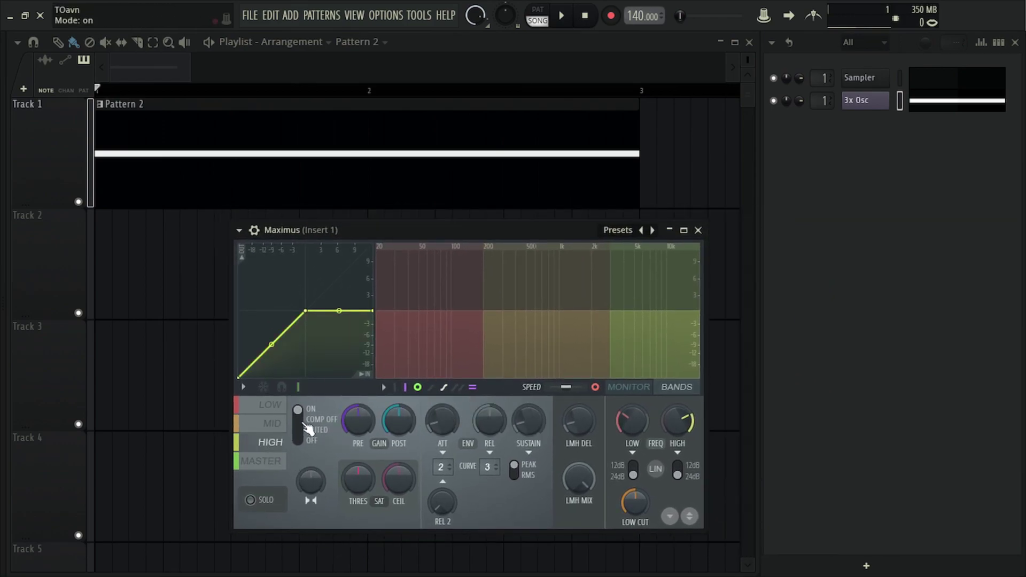
left_click(300, 444)
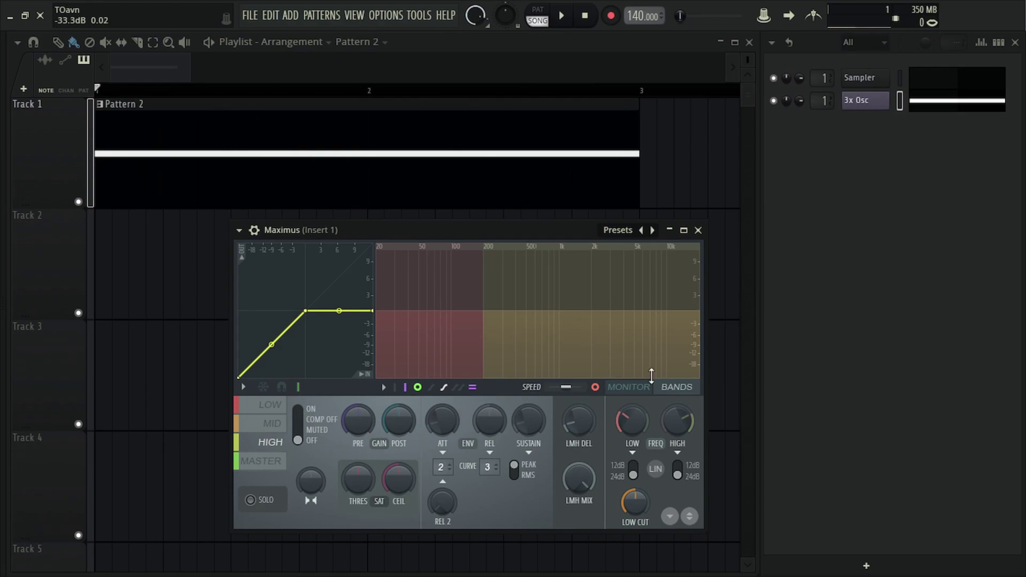
Display the mid band, play the pattern, and lower the low band frequency to about 79 Hz
left_click(272, 424)
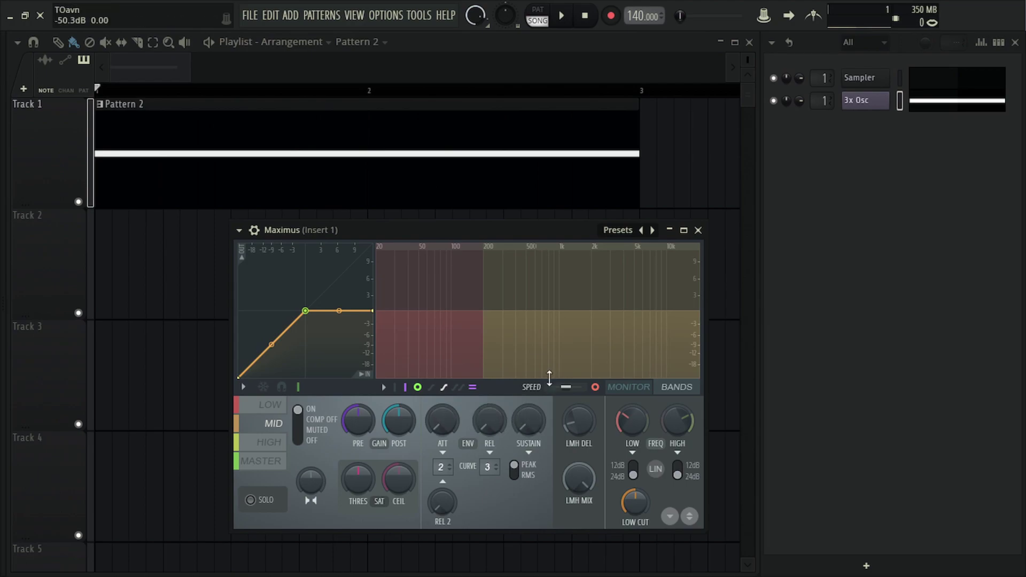
key("space")
key("space")
key("space")
key("space")
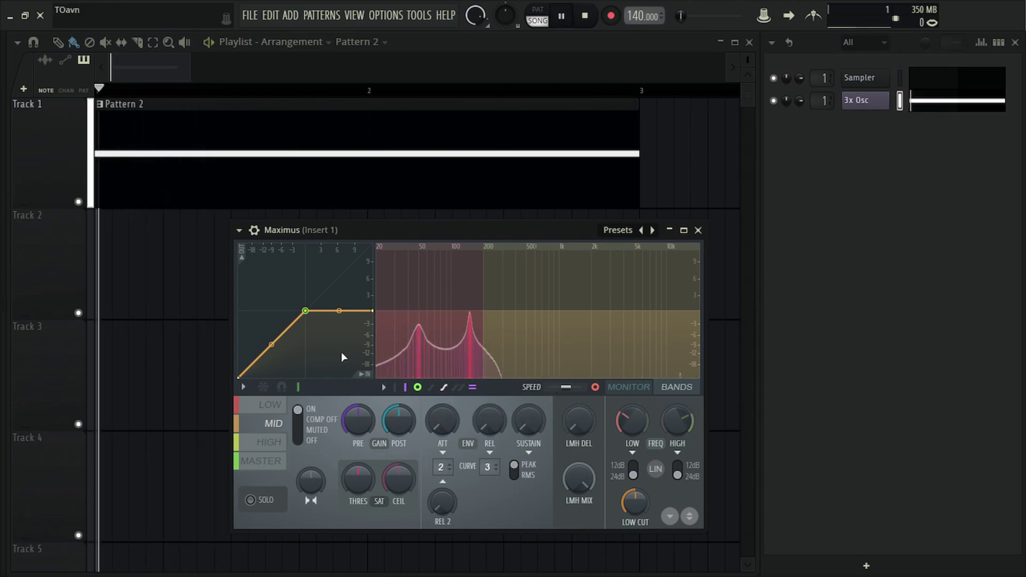
key("space")
key("space")
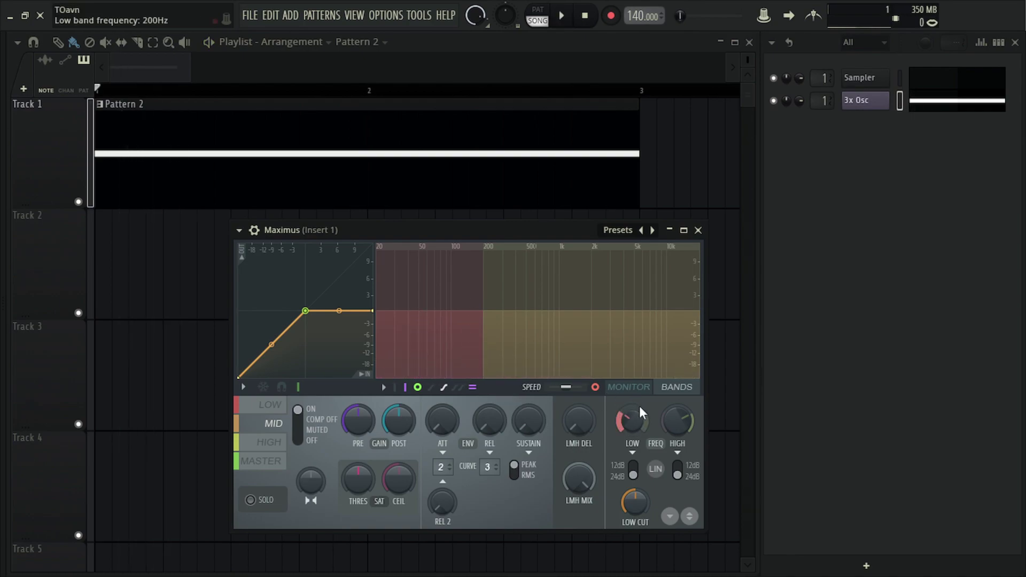
key("space")
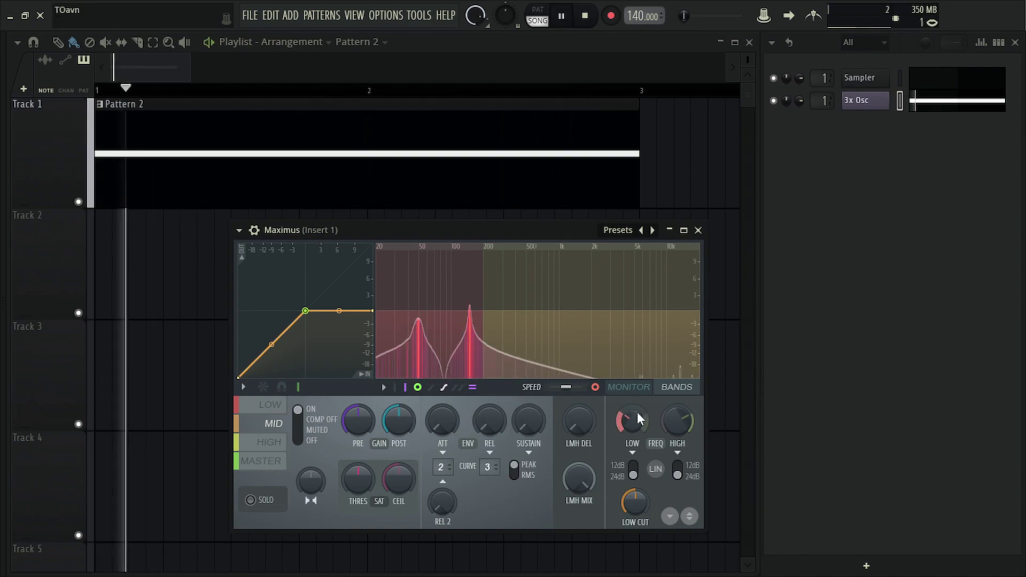
left_click_drag(637, 412, 637, 443)
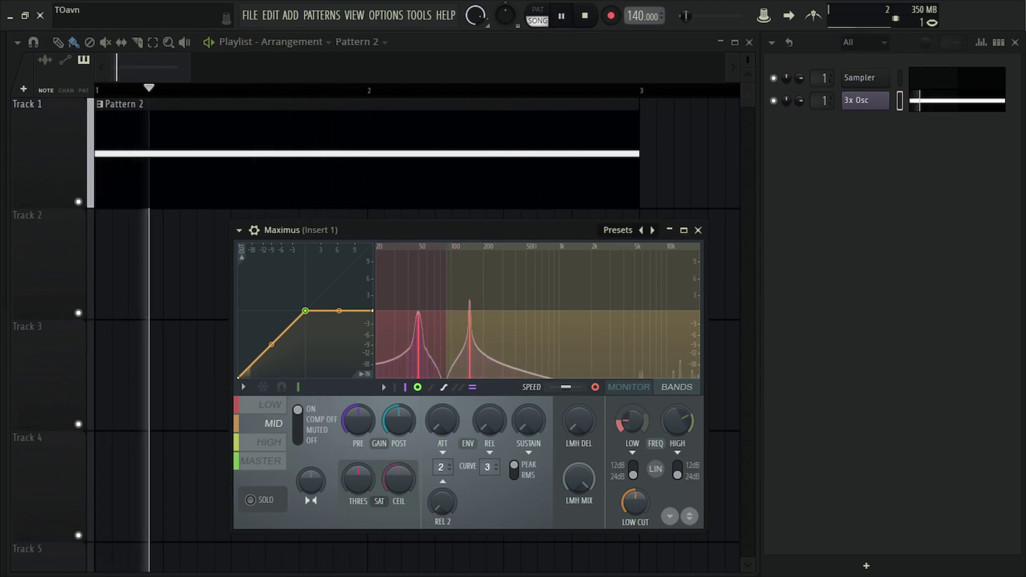
Bend the mid band's lower curve segment to 100% tension for saturation and set its post gain to -7.0 dB
left_click_drag(399, 421, 399, 408)
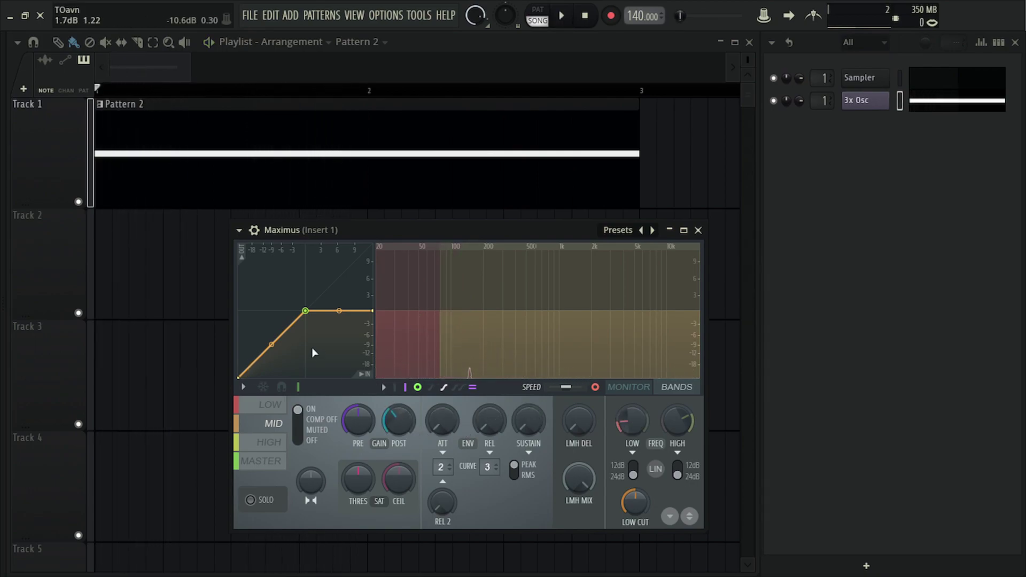
key("space")
left_click_drag(272, 344, 272, 310)
left_click_drag(399, 421, 398, 426)
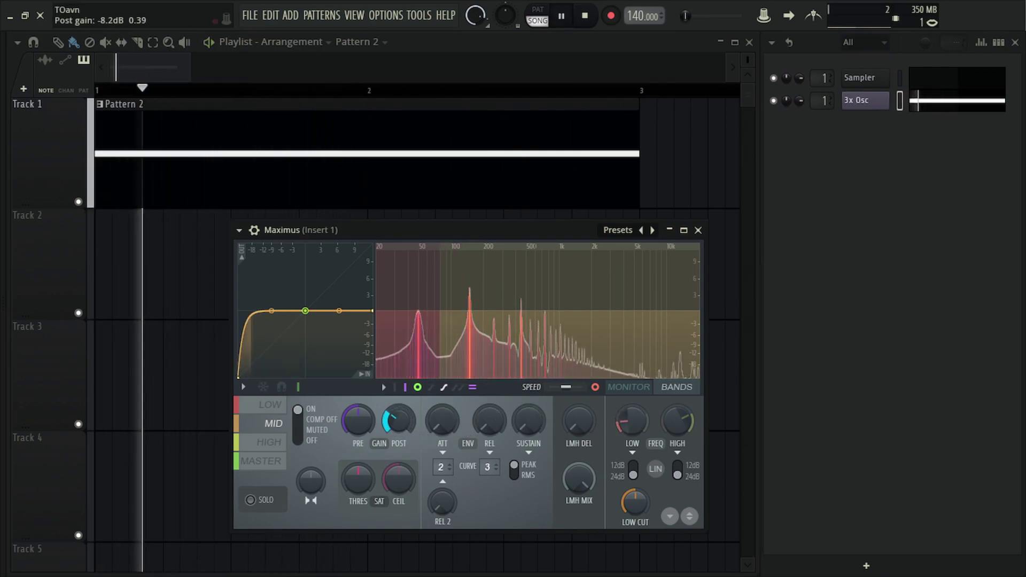
key("space")
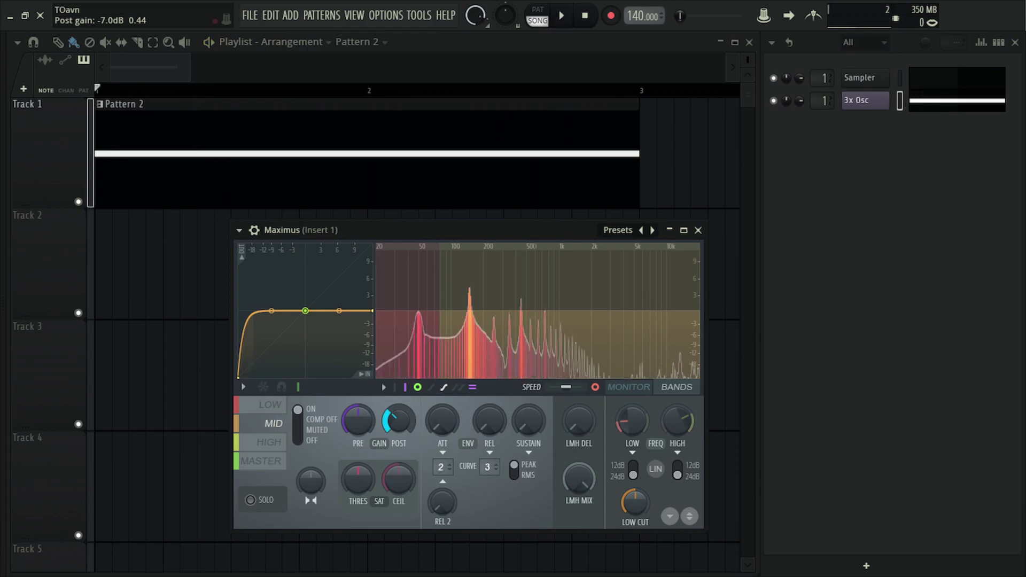
Switch oscillator 3 of 3x Osc to the noise waveform with a 5% mix level, and close the synth
left_click(855, 101)
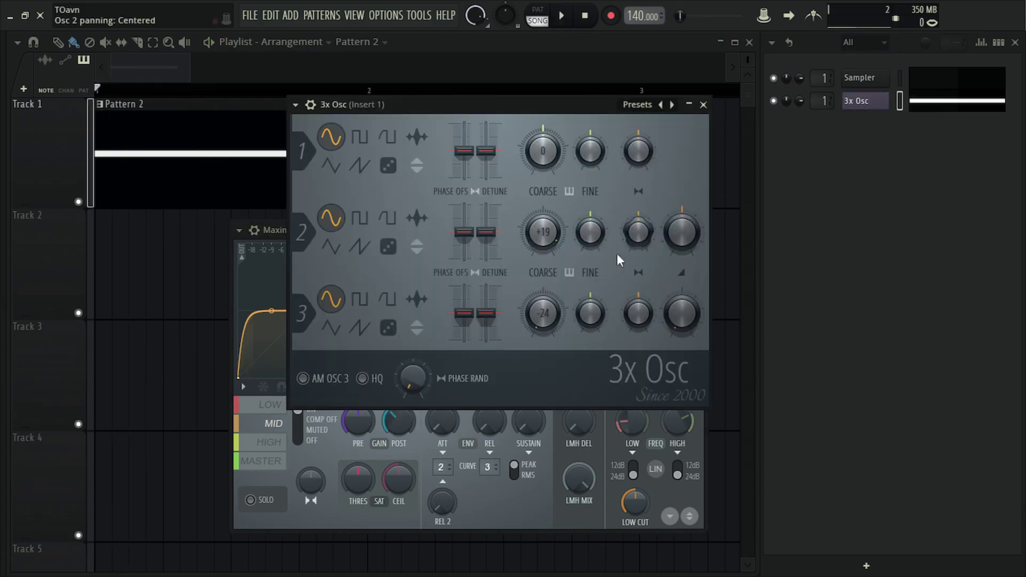
left_click(395, 324)
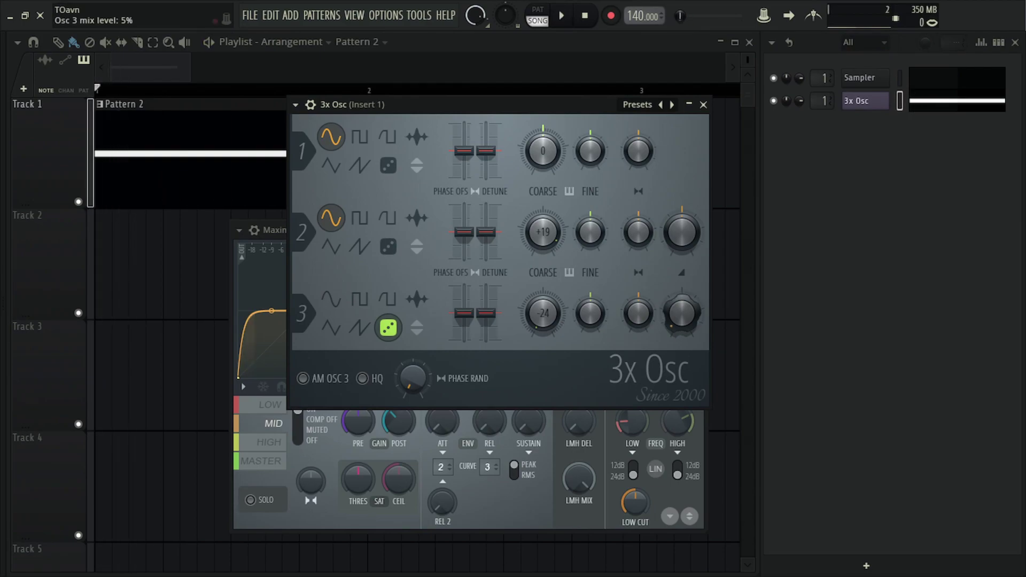
left_click(703, 104)
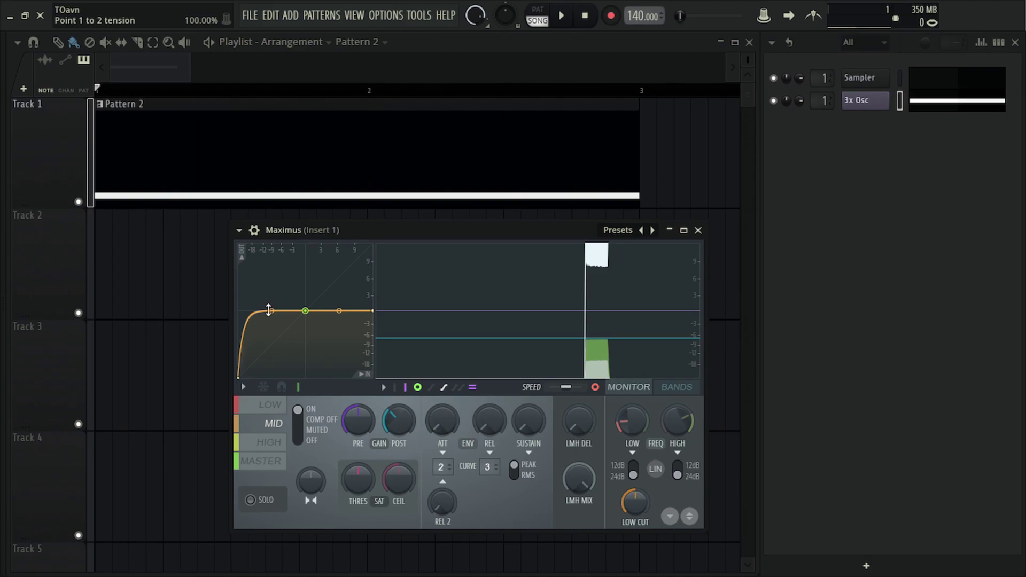
Raise the mid band's post gain slightly and sweep the low band frequency while auditioning the pattern
key("space")
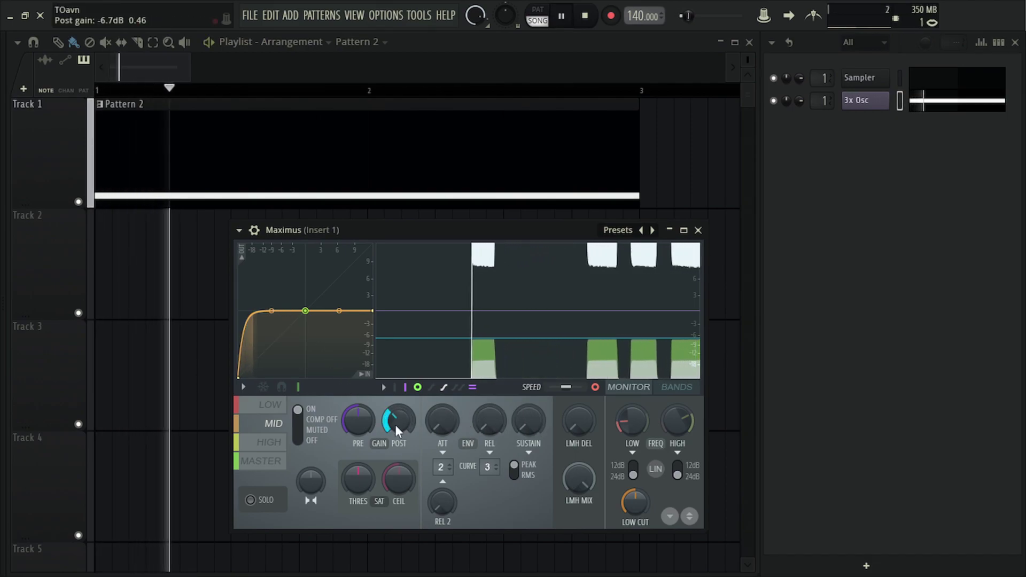
key("space")
left_click_drag(632, 421, 632, 421)
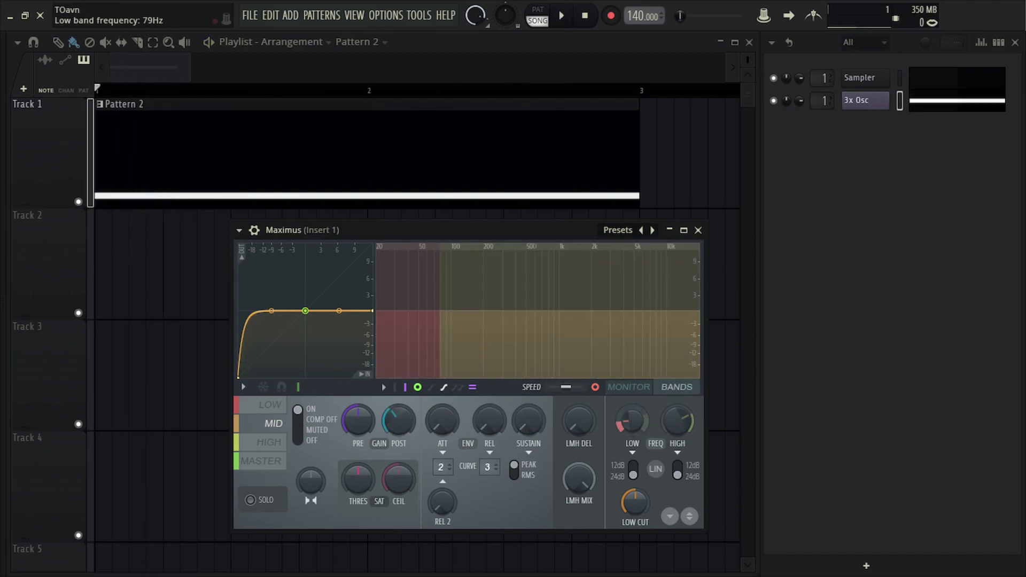
left_click(632, 421)
left_click(628, 408)
key("space")
left_click_drag(628, 409, 628, 402)
key("space")
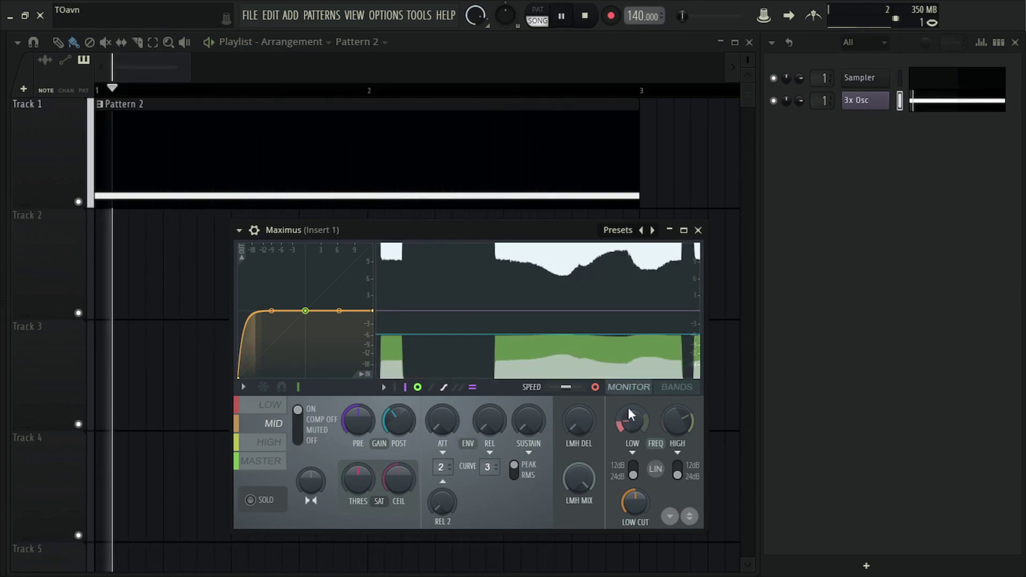
Solo the mid and low bands for listening, and bend the low band's lower curve segment to 86% tension
left_click(262, 500)
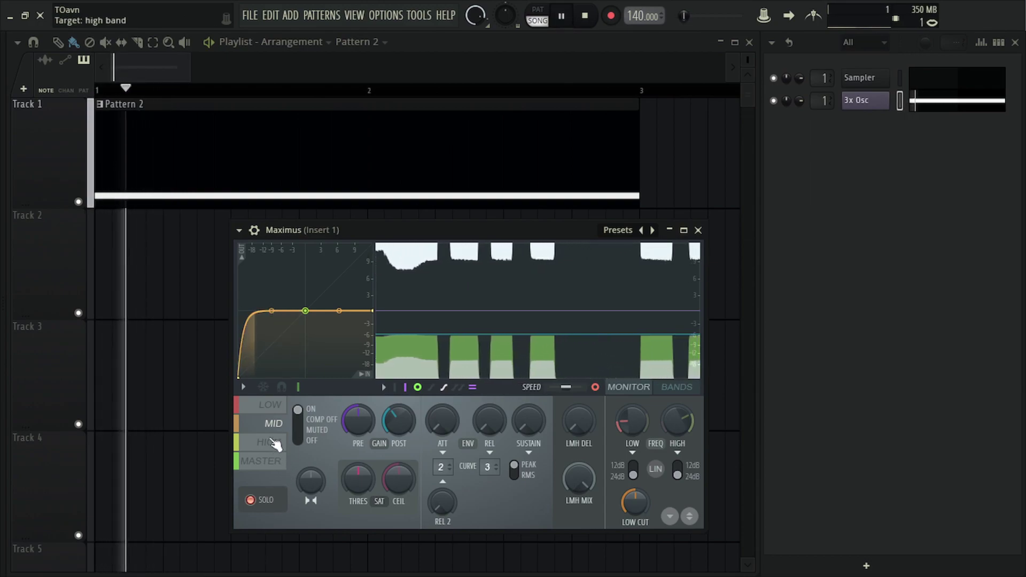
left_click(273, 406)
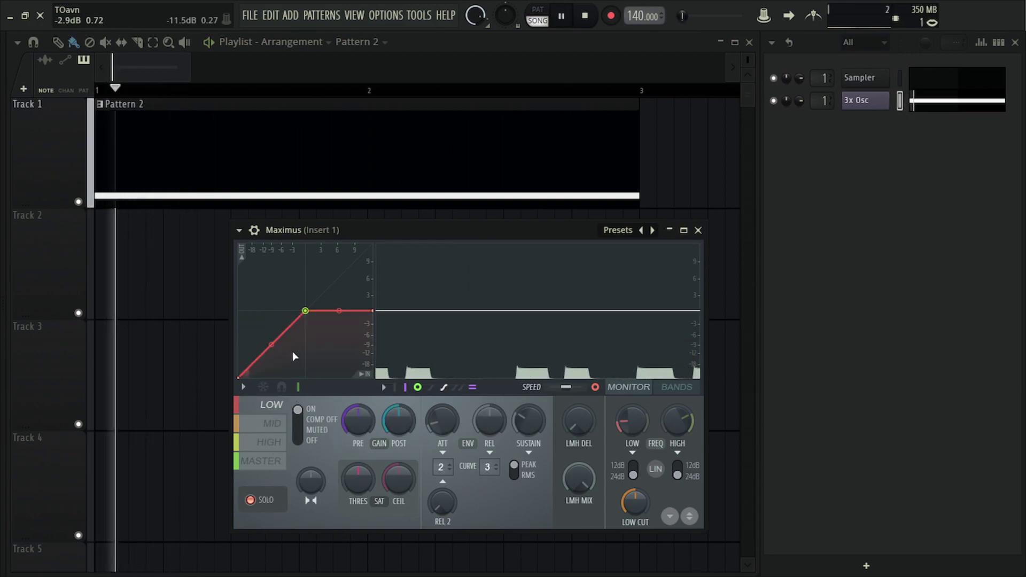
left_click_drag(274, 347, 274, 315)
key("space")
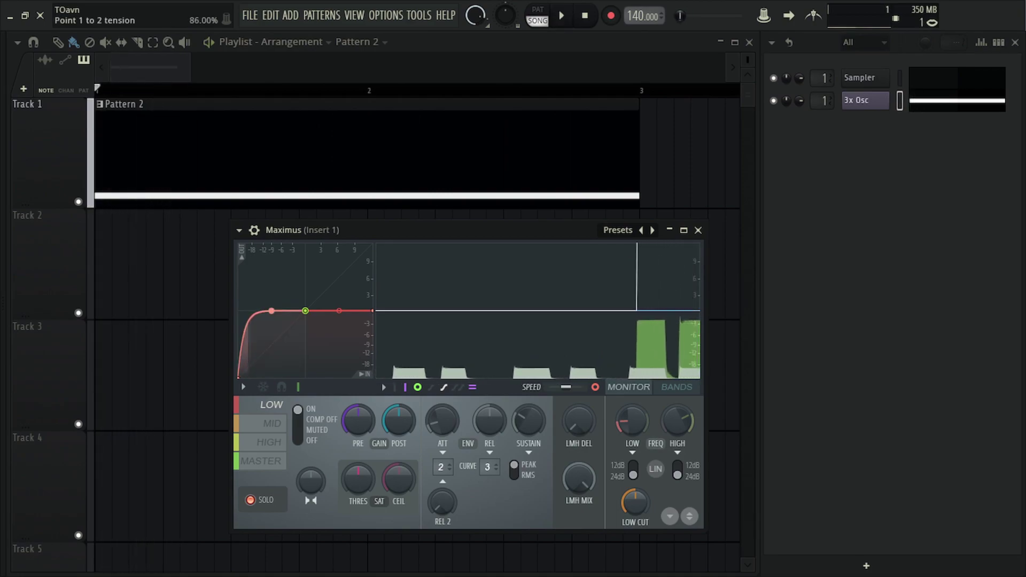
Shape the master band's curve into compression, compare the LMH mix turned down and at 100% during playback, and close Maximus
left_click(264, 462)
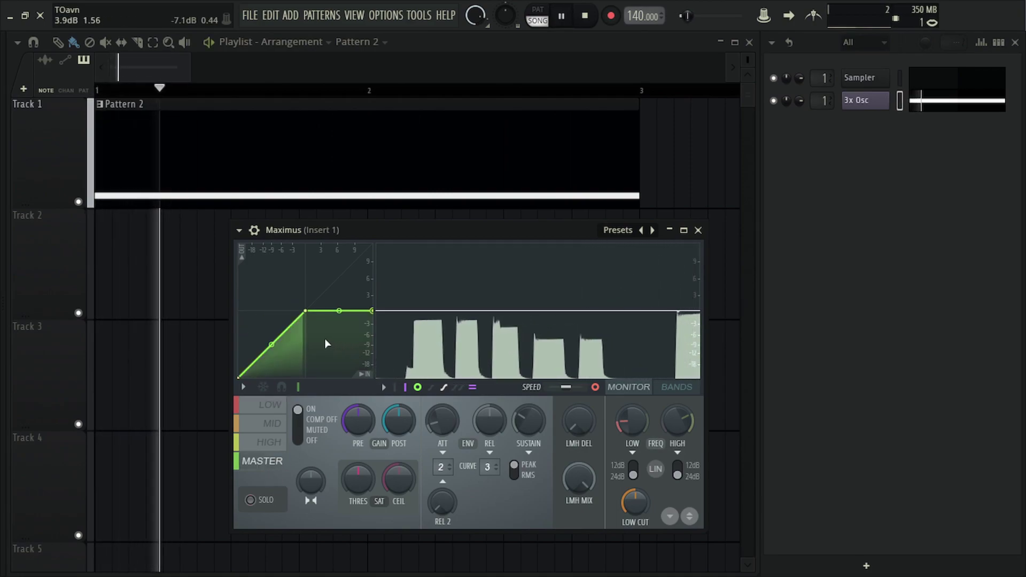
key("space")
key("space")
key("space")
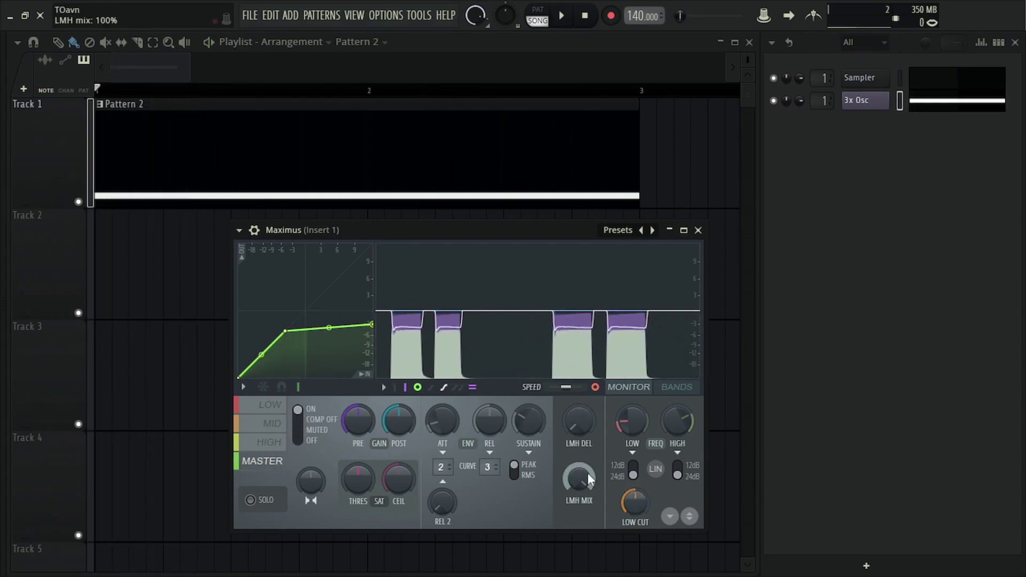
key("space")
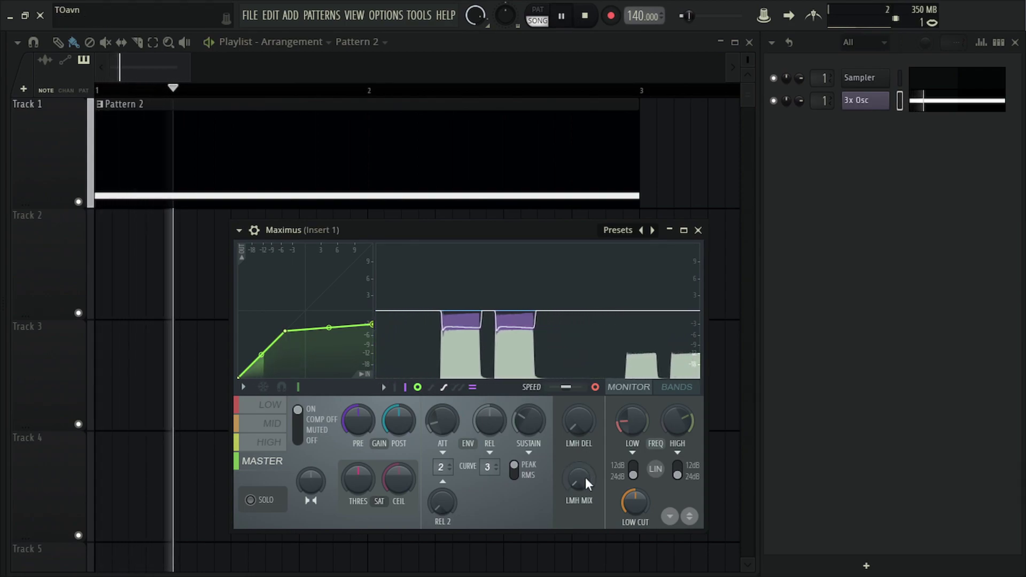
key("space")
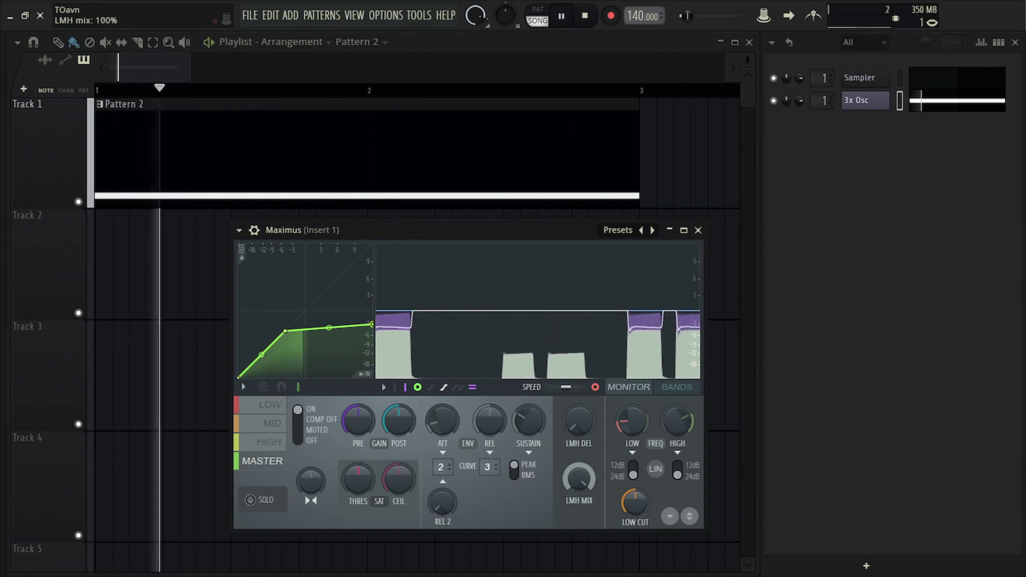
left_click(697, 230)
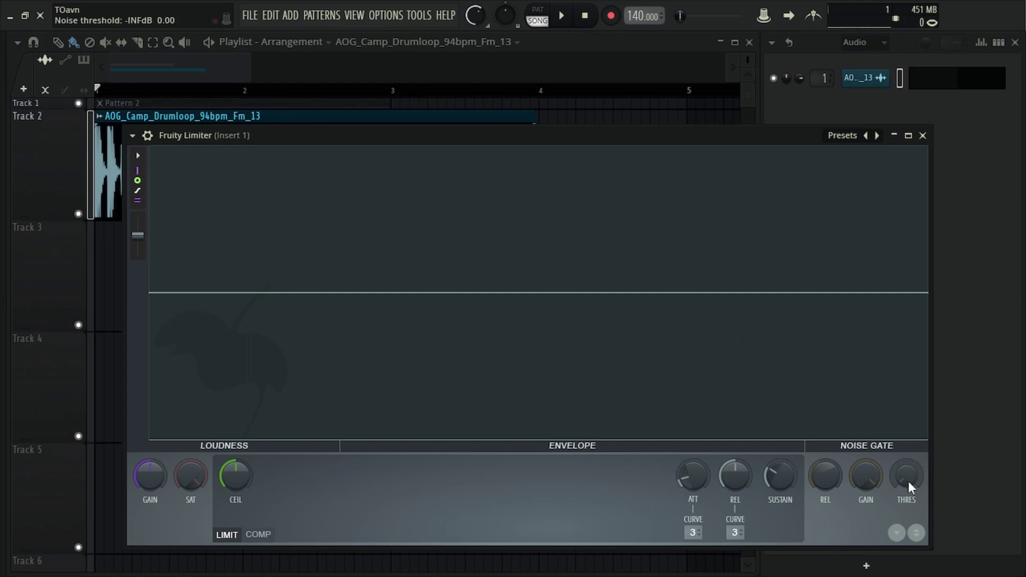
Try raising Fruity Limiter's noise gate threshold, reset it to -INF dB, and play the drum loop ungated
left_click_drag(908, 481, 908, 474)
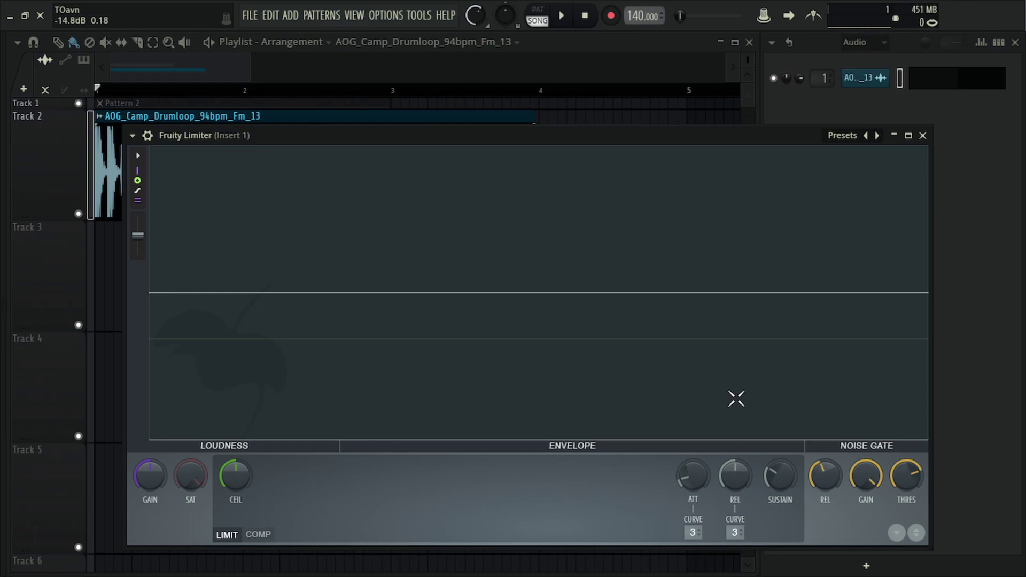
left_click_drag(906, 475, 906, 527)
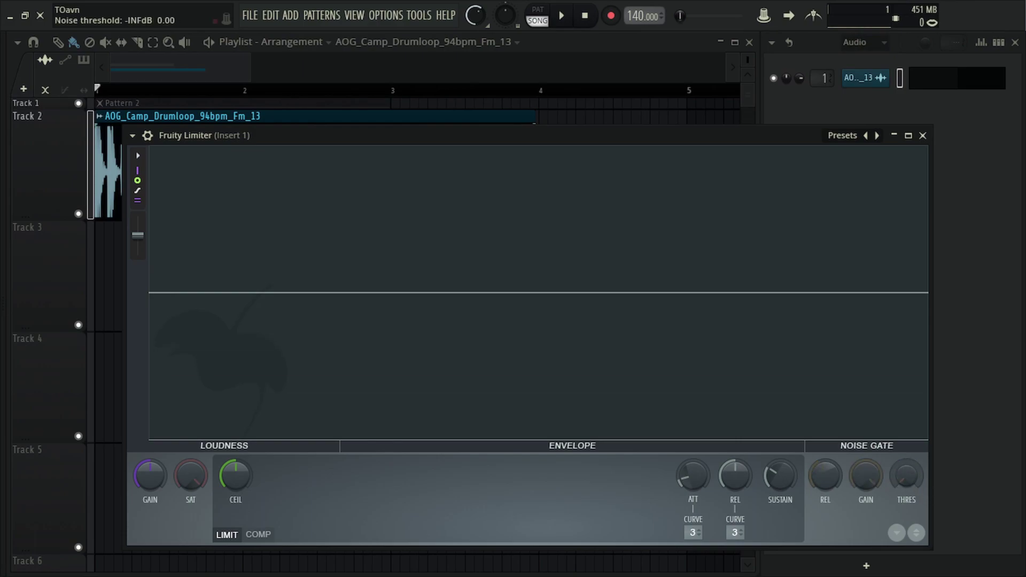
left_click_drag(357, 134, 357, 241)
key("space")
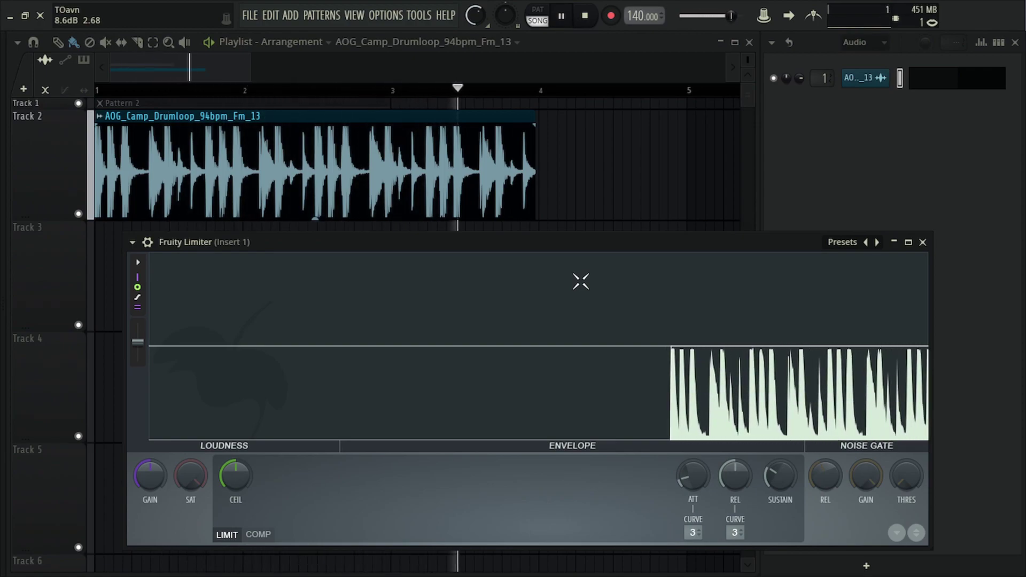
Raise Fruity Limiter's noise gate threshold to -2.3 dB and play the drum loop through the gate
key("space")
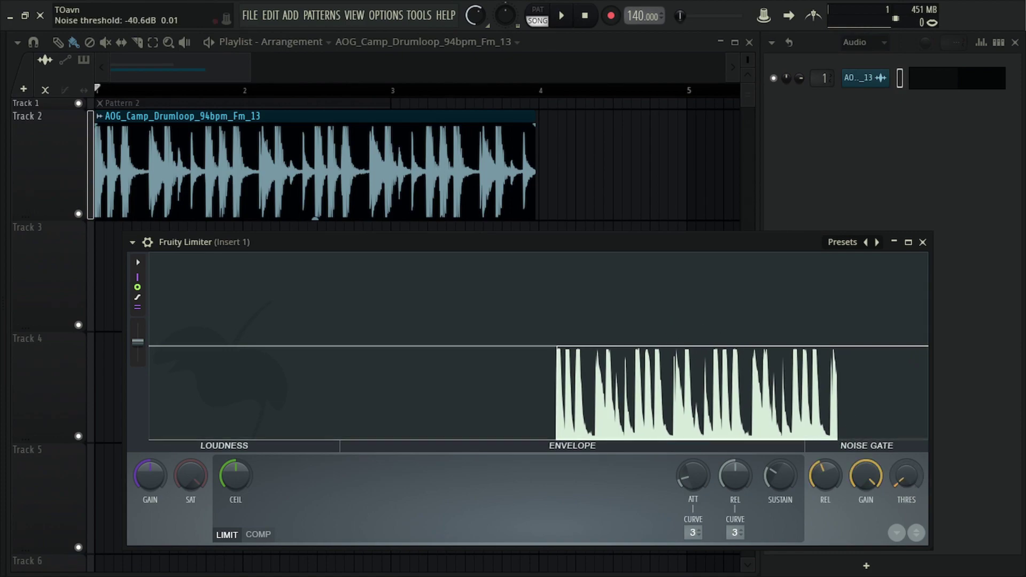
mouse_move(905, 475)
left_mouse_down()
mouse_move(905, 444)
mouse_move(906, 473)
left_mouse_up()
key("space")
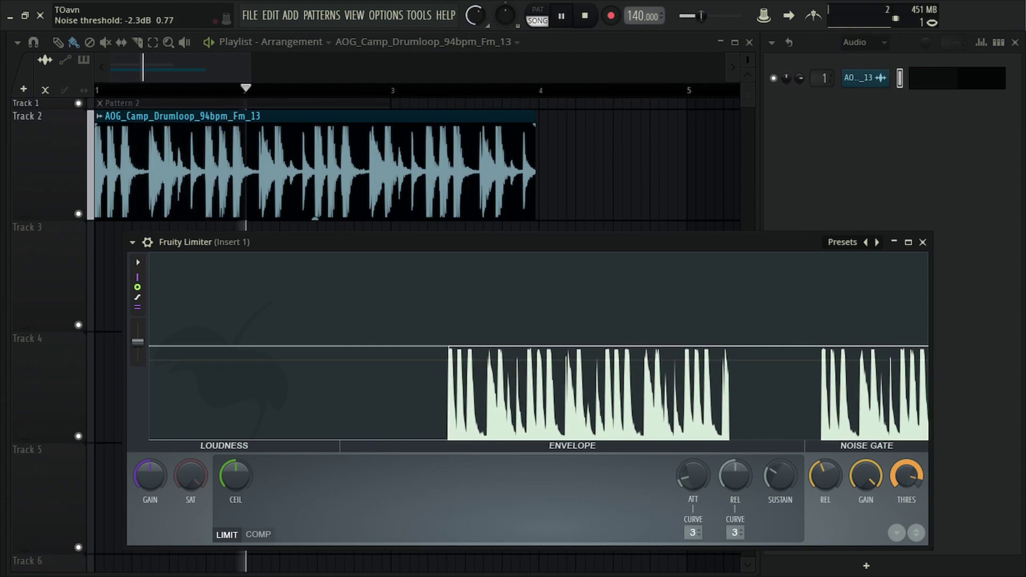
Turn the noise gate's gain all the way down and play the drum loop through the gate
key("space")
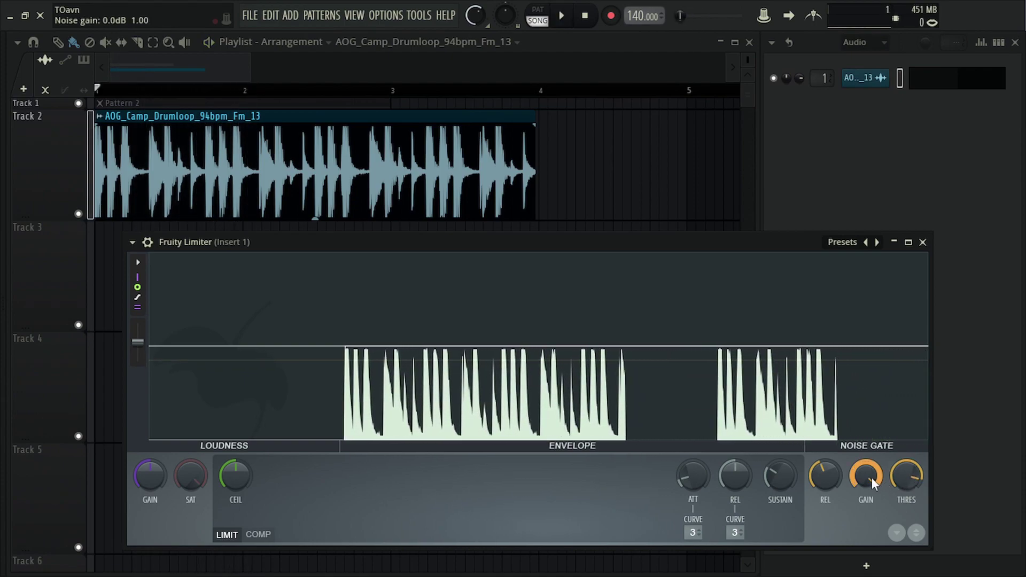
left_click_drag(874, 475, 875, 529)
key("space")
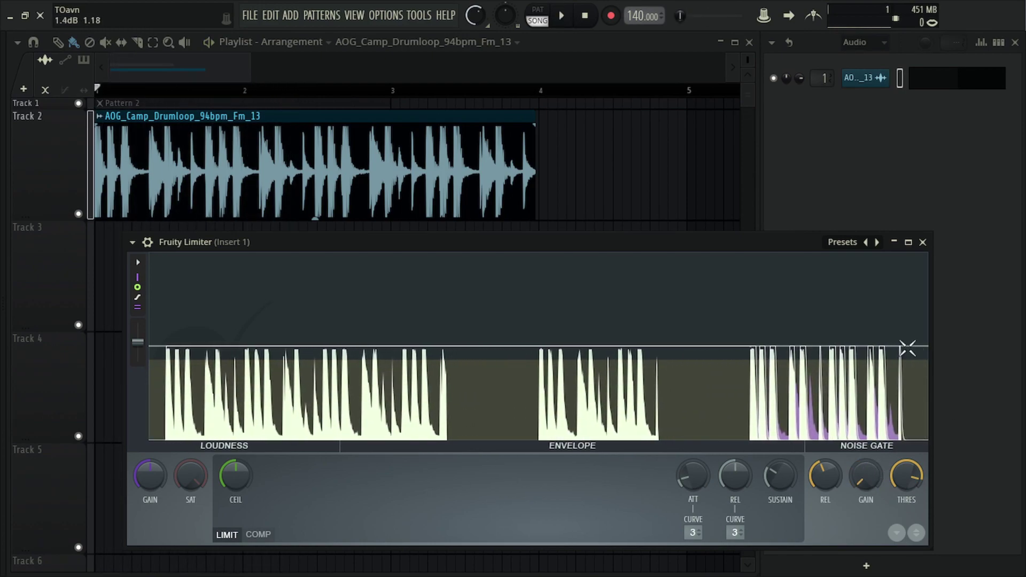
key("space")
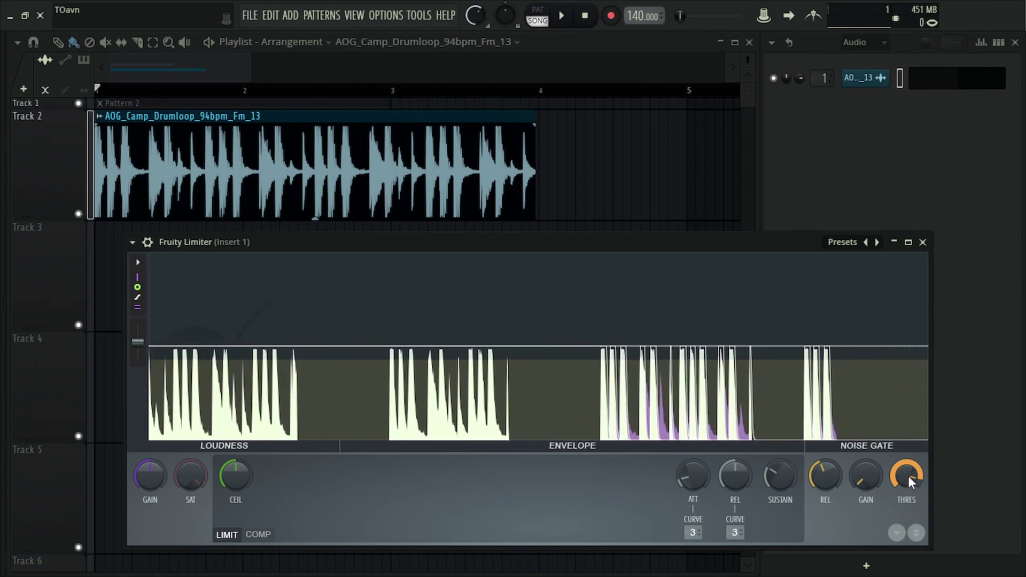
Play the drum loop with the noise gate threshold at maximum, shorten the gate's release to 0.49 ms, and lower the threshold during playback
key("space")
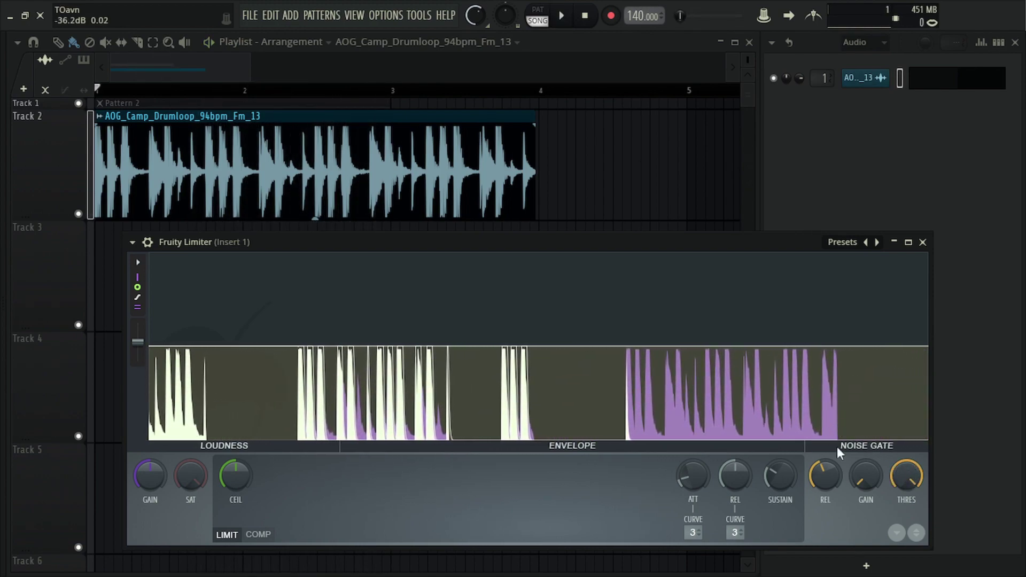
key("space")
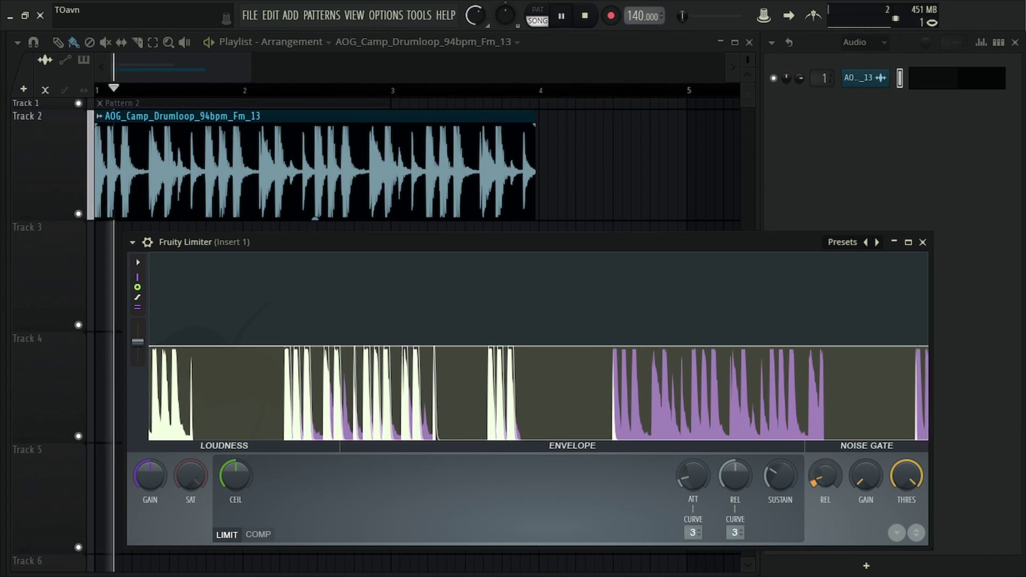
left_click_drag(906, 475, 906, 497)
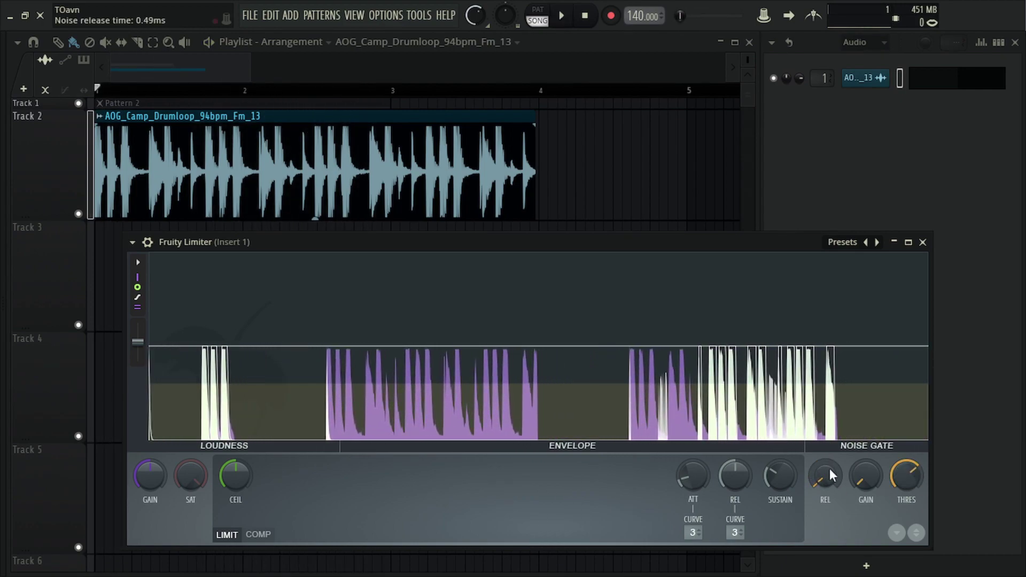
key("space")
Lengthen the noise gate's release to 671.61 ms and play the drum loop
left_click_drag(825, 482, 825, 411)
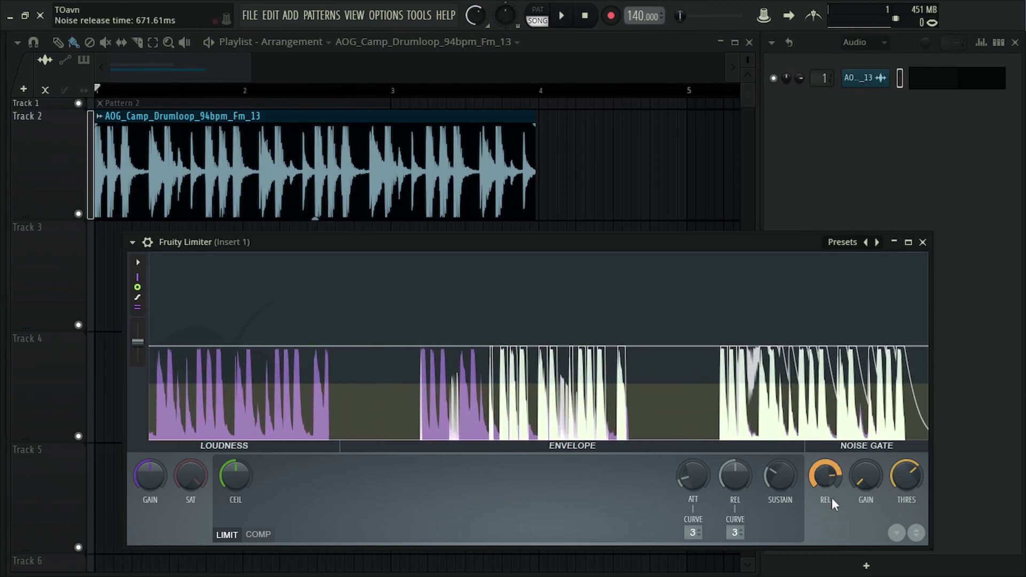
key("space")
left_click_drag(744, 485, 744, 534)
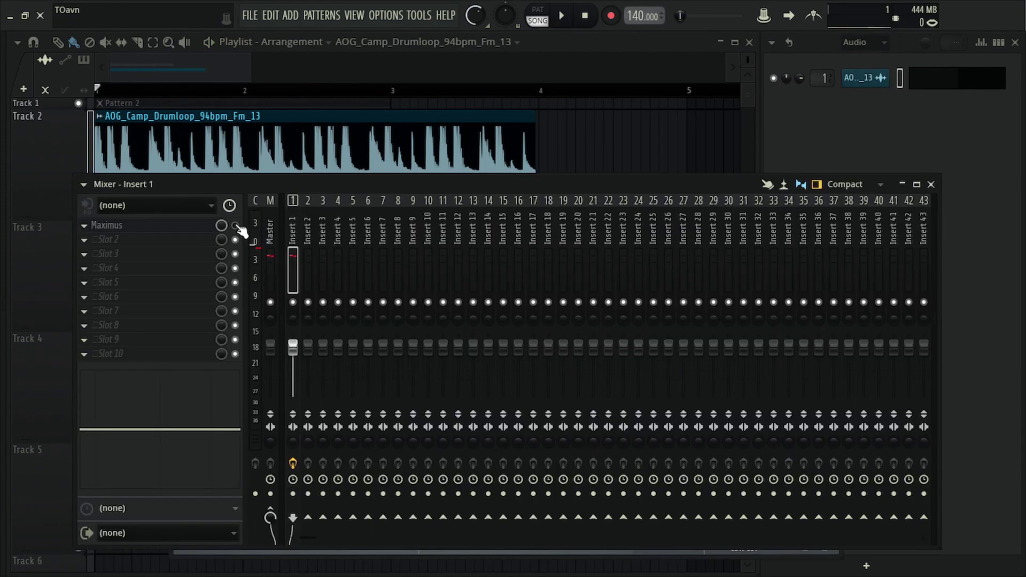
Compare the drum loop with Maximus bypassed and enabled on Insert 1, and open Maximus for playback
key("space")
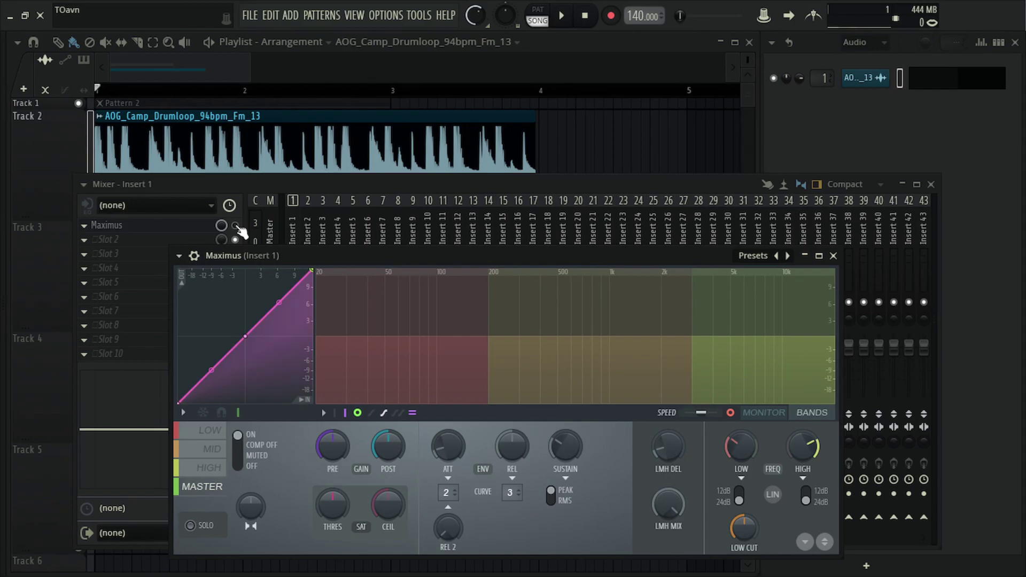
left_click(235, 225)
key("space")
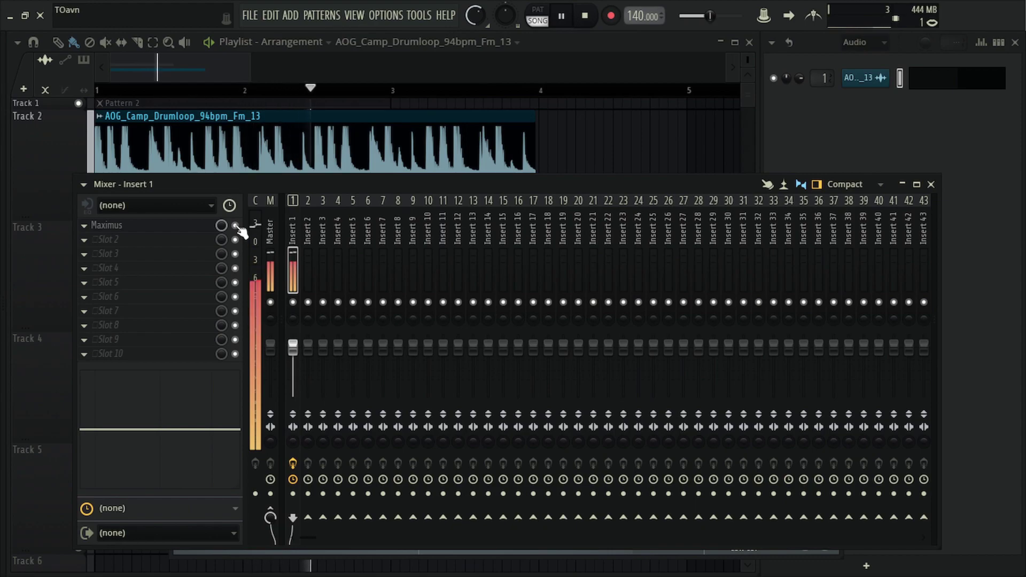
key("space")
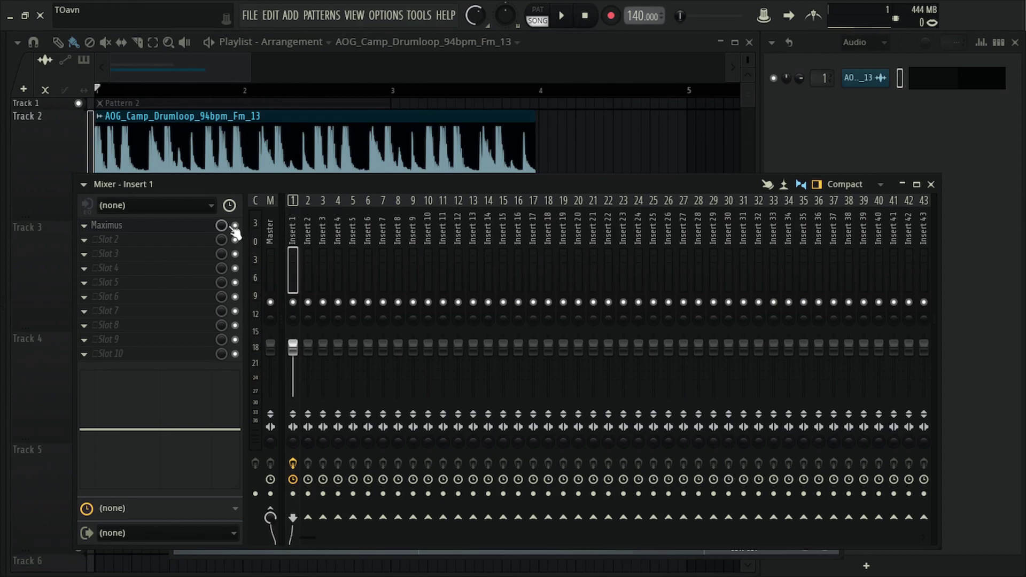
left_click(172, 226)
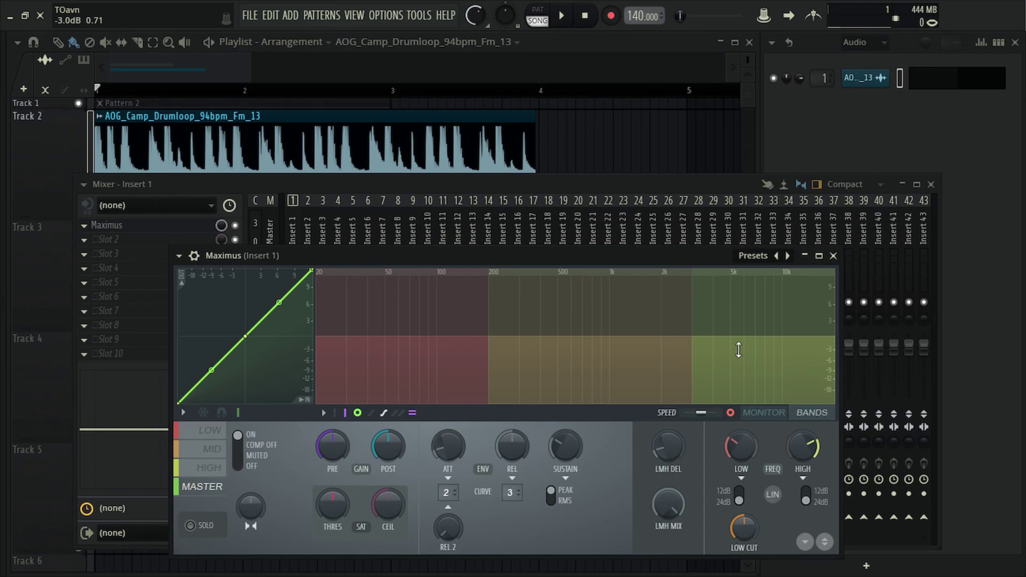
key("space")
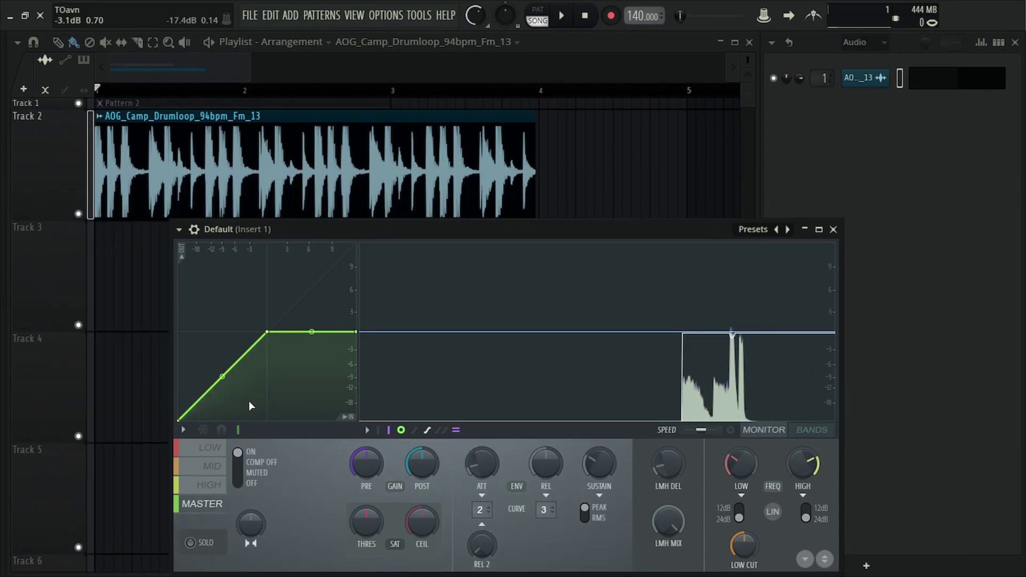
Add a point to the master band's lower curve, move it higher, and bend the segment below it to 47% tension during playback
right_click(214, 384)
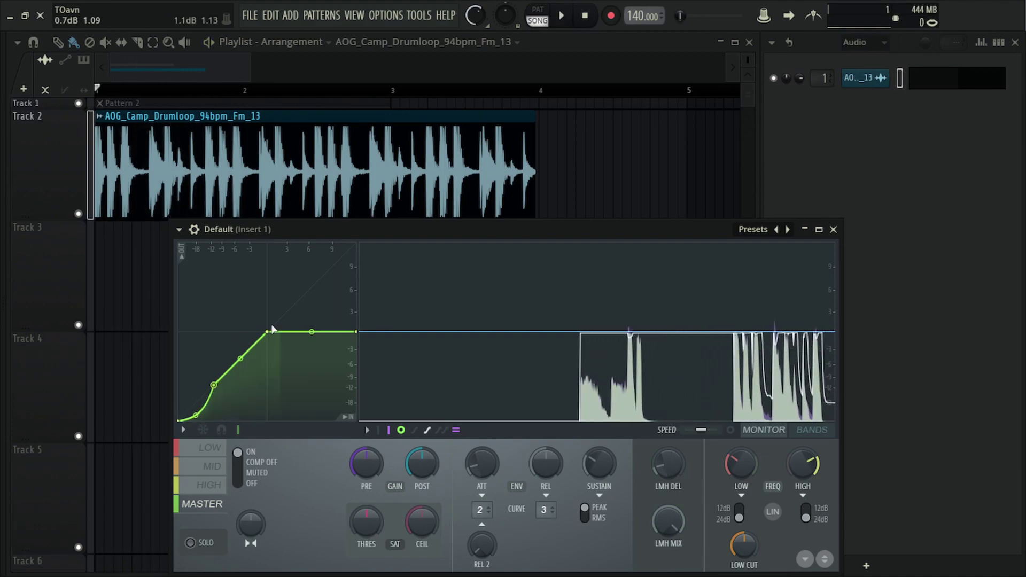
left_click_drag(214, 384, 232, 368)
key("space")
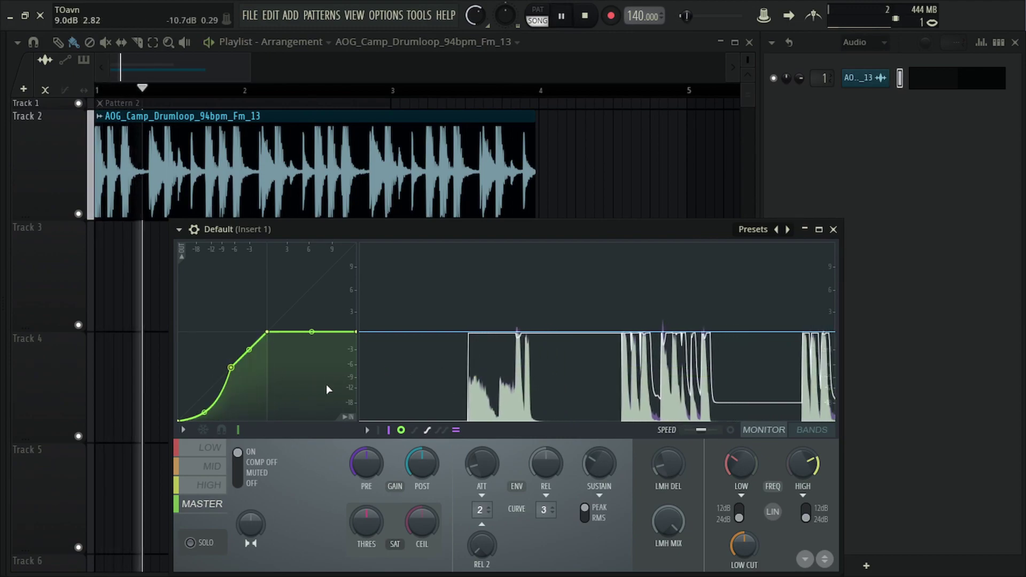
left_click_drag(205, 411, 204, 419)
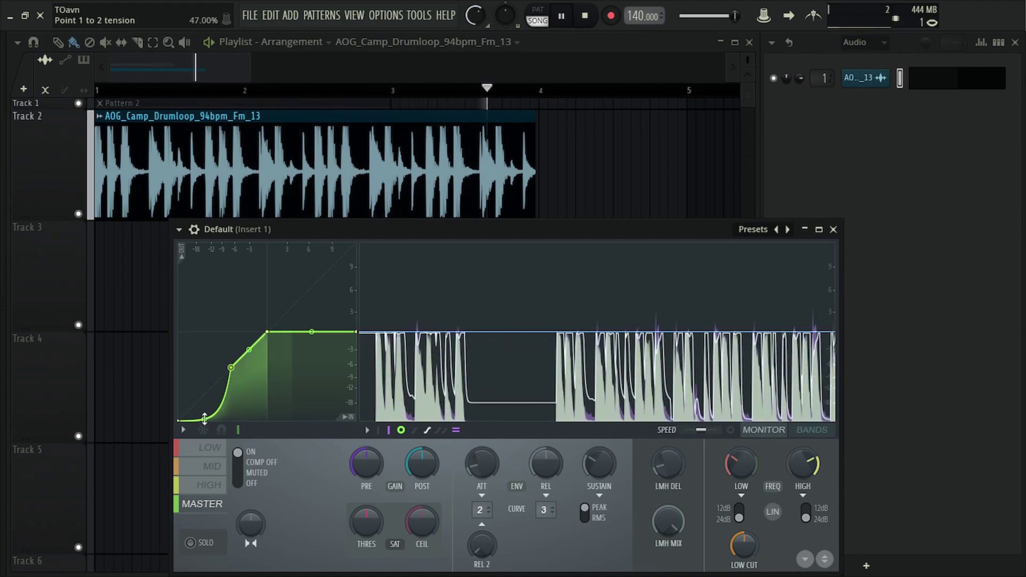
key("space")
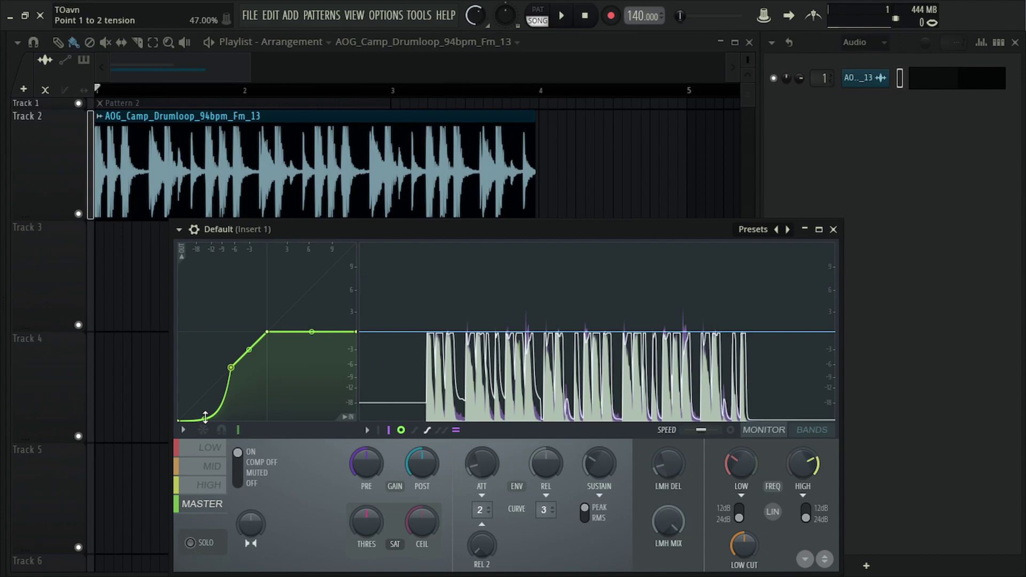
Shape the low, mid and high band curves into gates by adding a lower point and bending the segment beneath it, and play the loop
left_click(208, 447)
left_click_drag(196, 408, 195, 414)
left_click(207, 466)
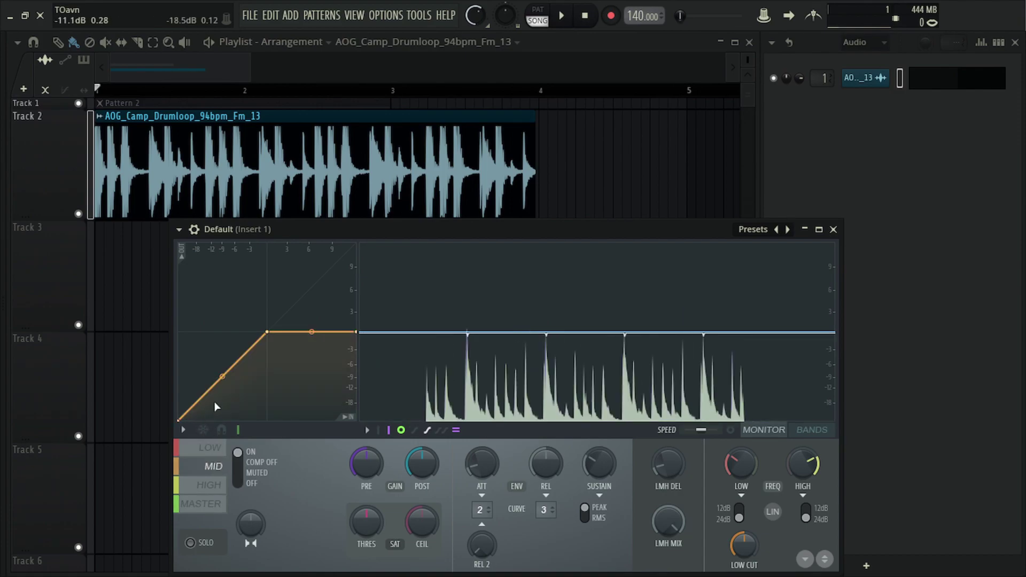
right_click(213, 385)
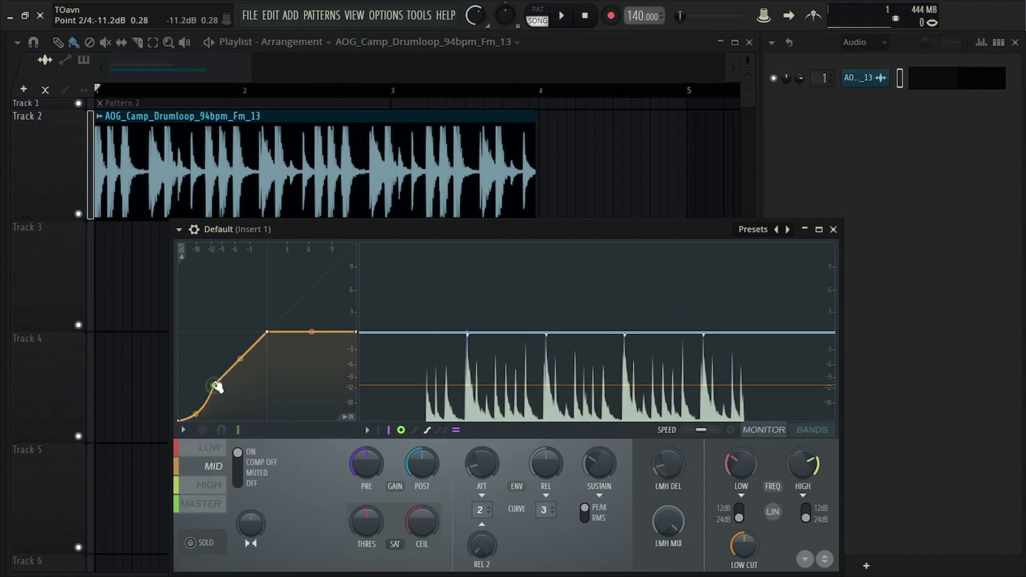
left_click(210, 485)
key("space")
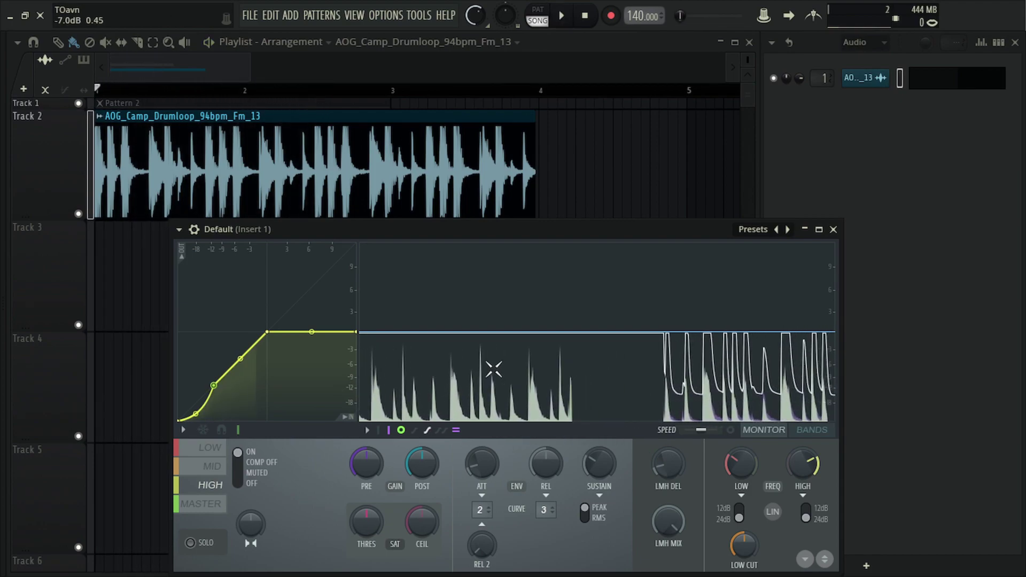
key("space")
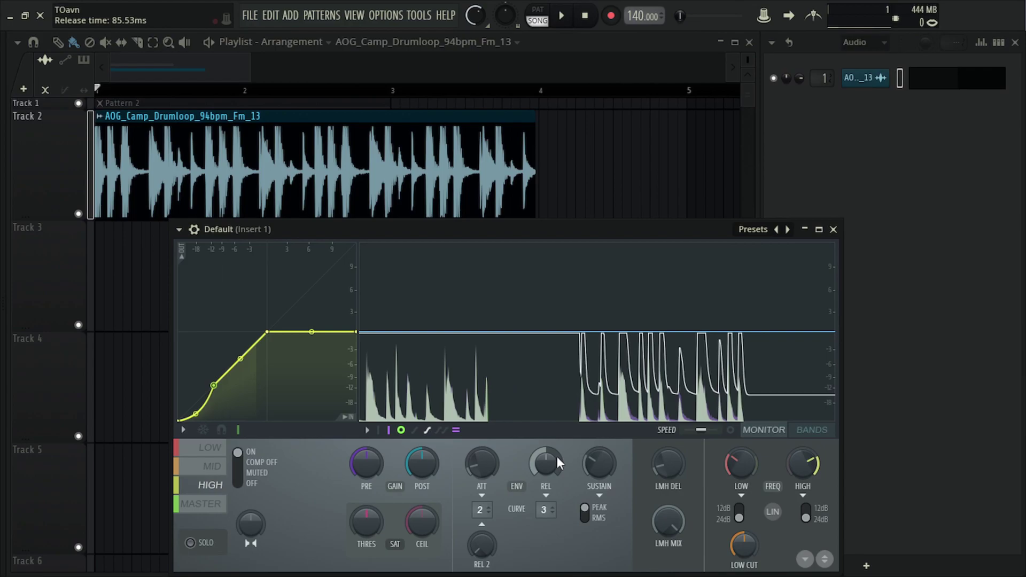
Shorten the high band's release to 4.39 ms, and lengthen the mid and low bands' releases
scroll(536, 460, "down", 5)
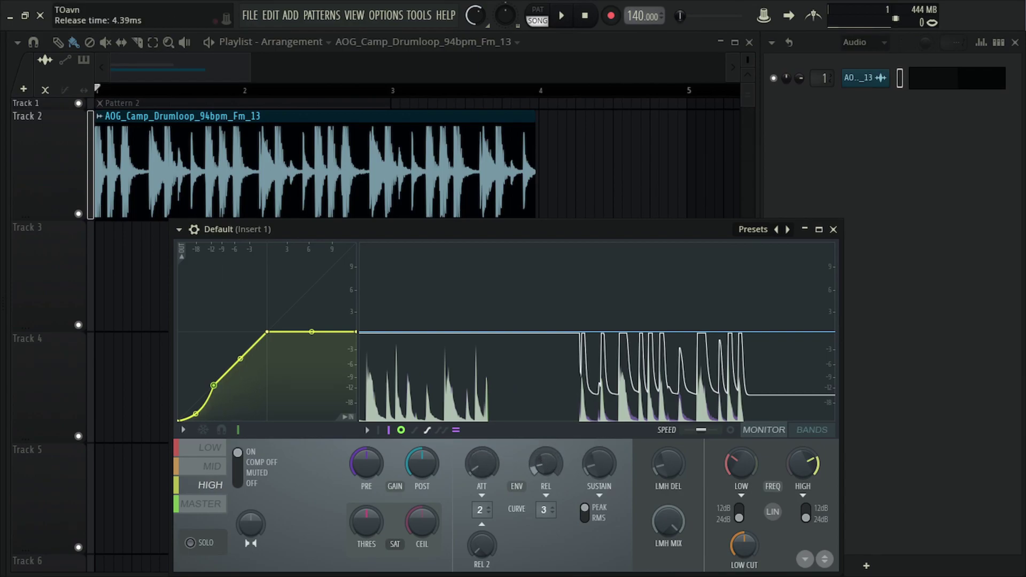
left_click_drag(538, 464, 547, 470)
left_click(214, 466)
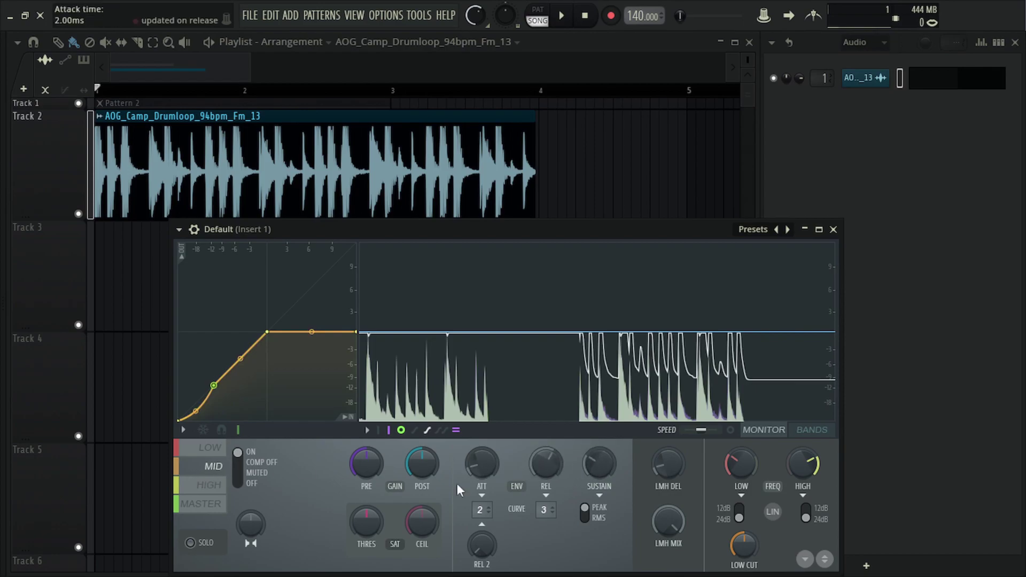
left_click(216, 453)
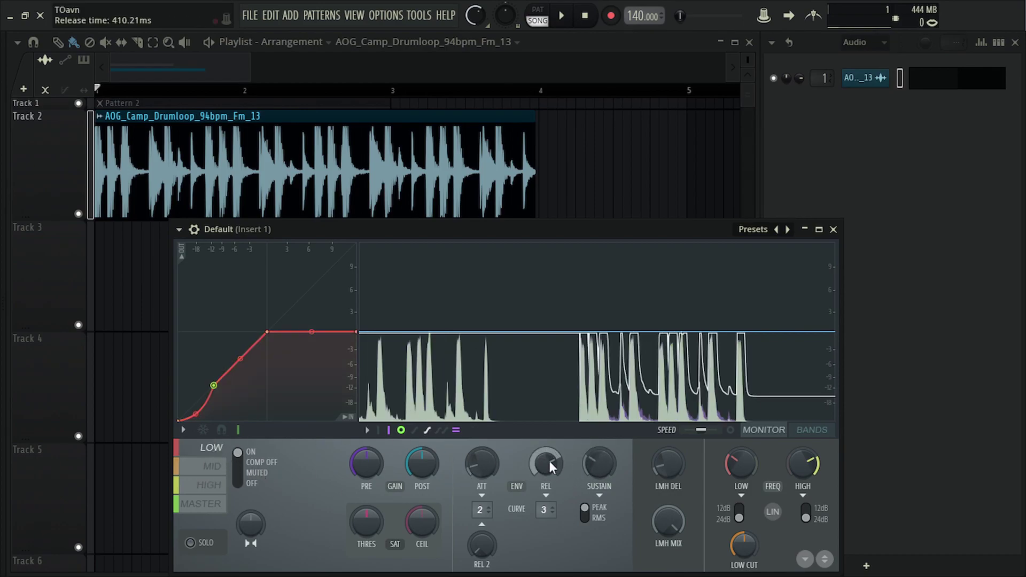
Set the low band's sustain window to 14.33 ms and its lowest curve segment to 30% tension while playing the loop
key("space")
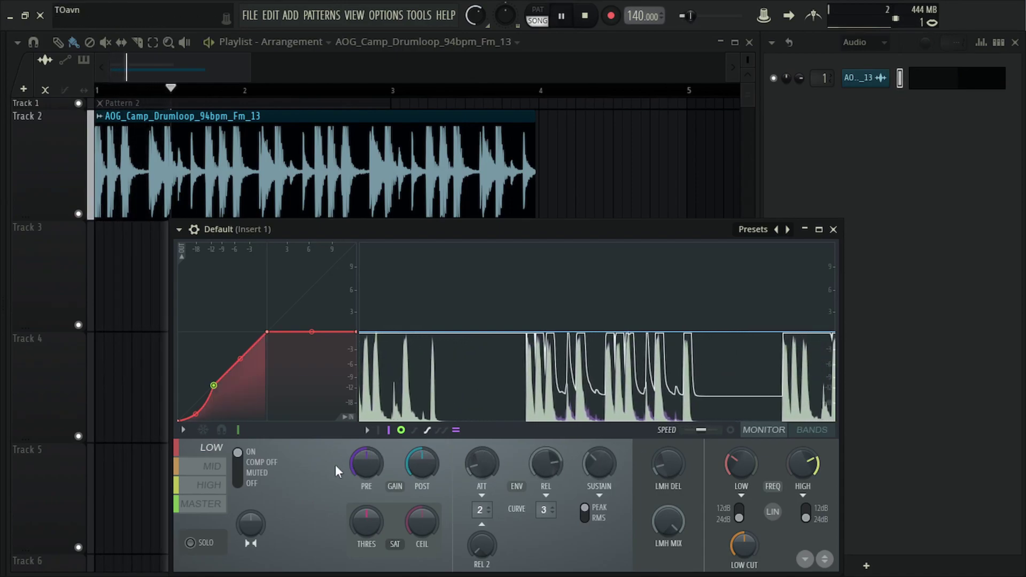
key("space")
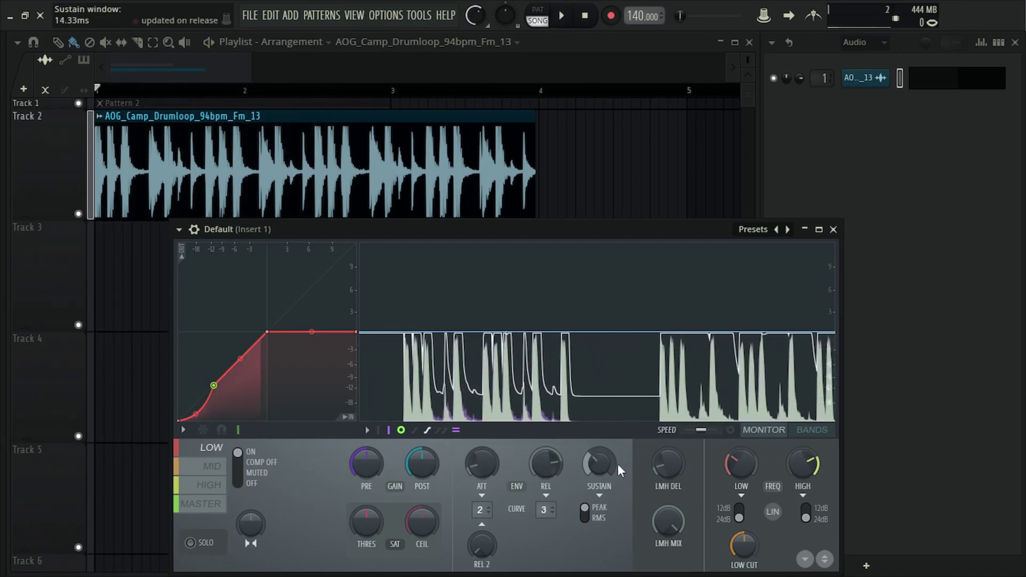
key("space")
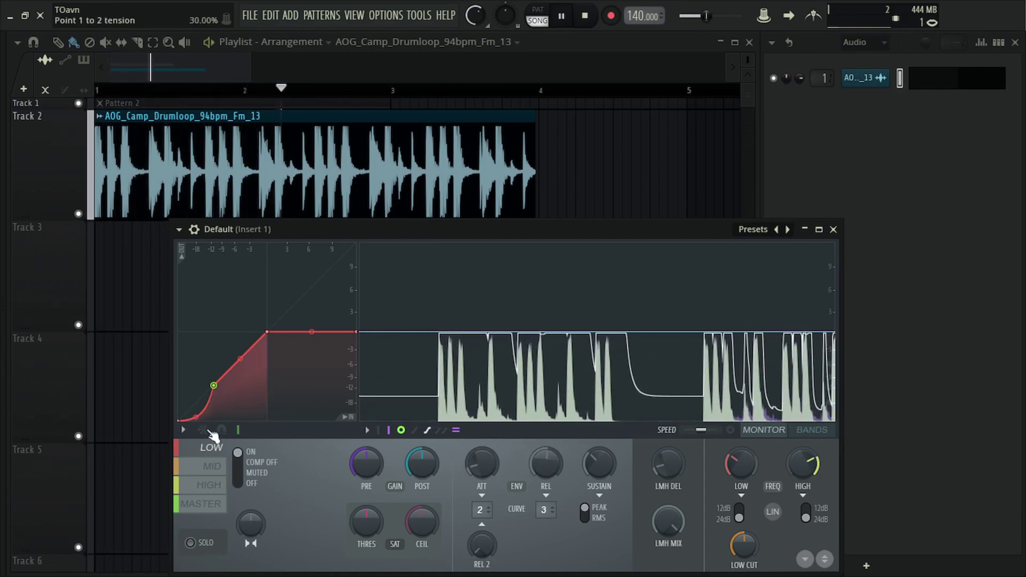
Straighten the master band's lower curve, raise its end point to make the whole curve linear, and play the loop
left_click(200, 504)
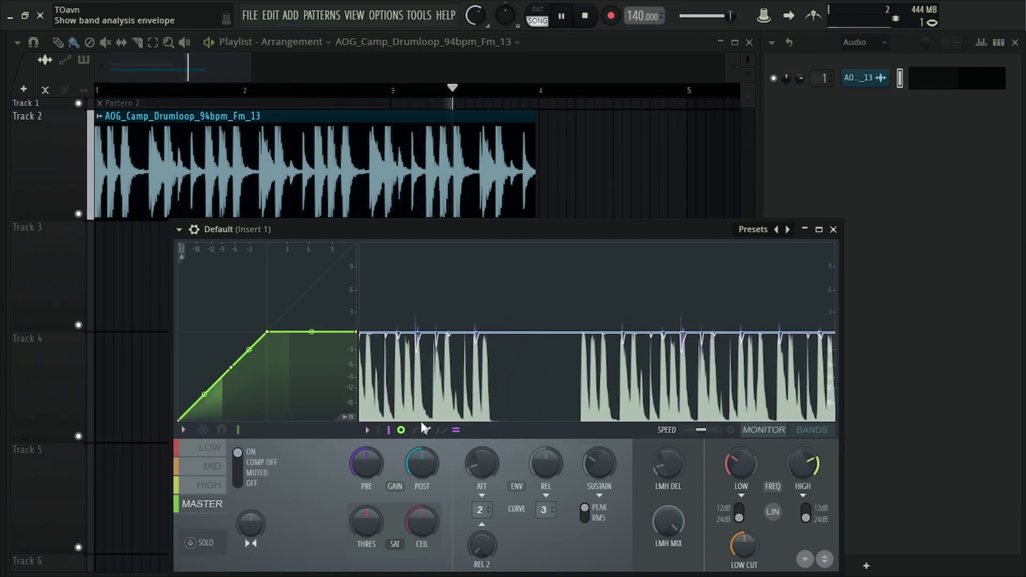
key("space")
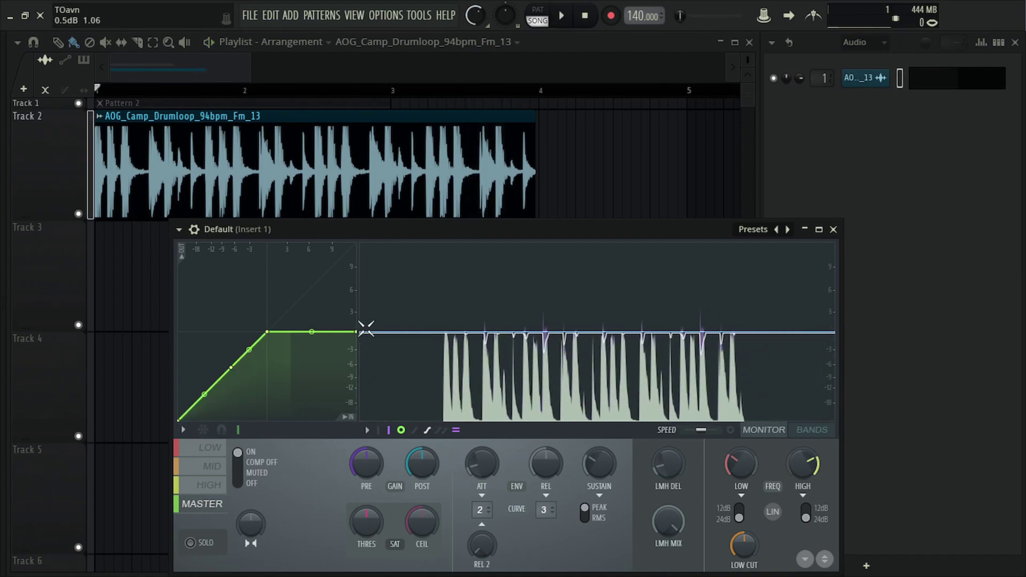
left_click_drag(357, 332, 366, 206)
key("space")
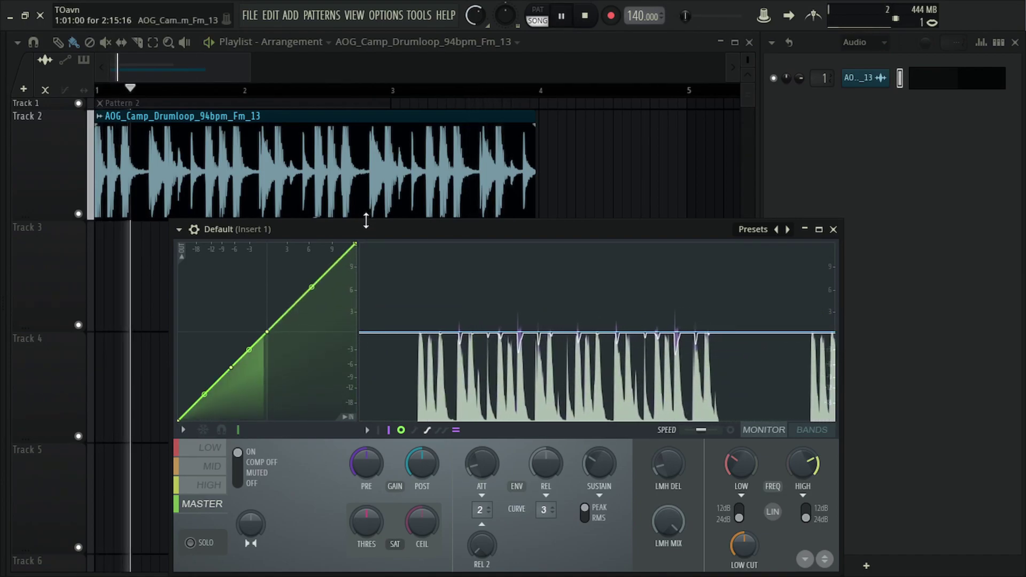
key("space")
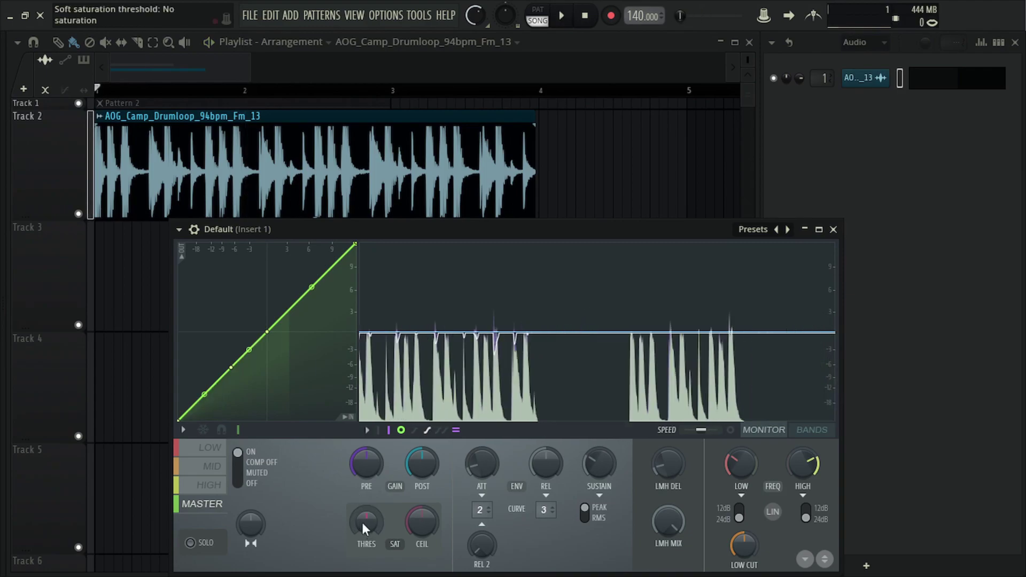
Turn up the master band's saturation threshold knob and try a pre gain of 6.3 dB while playing the drum loop
left_click_drag(363, 528, 365, 528)
key("space")
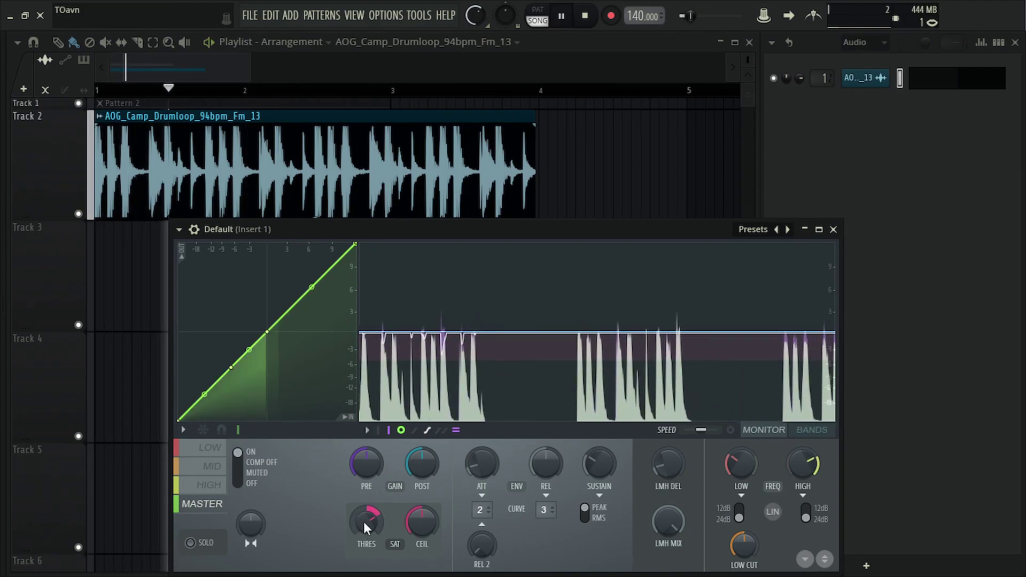
left_click_drag(377, 472, 378, 468)
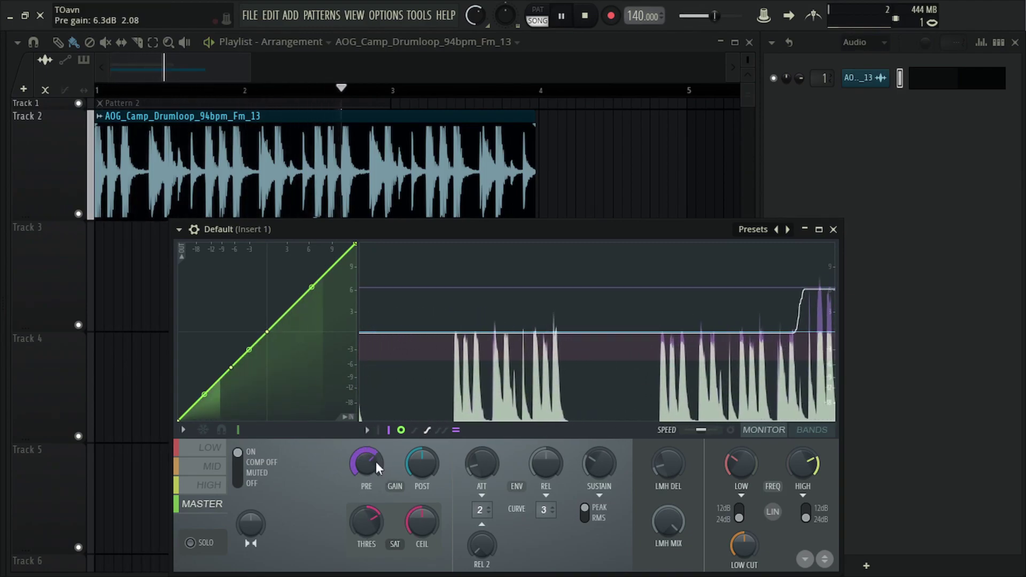
key("space")
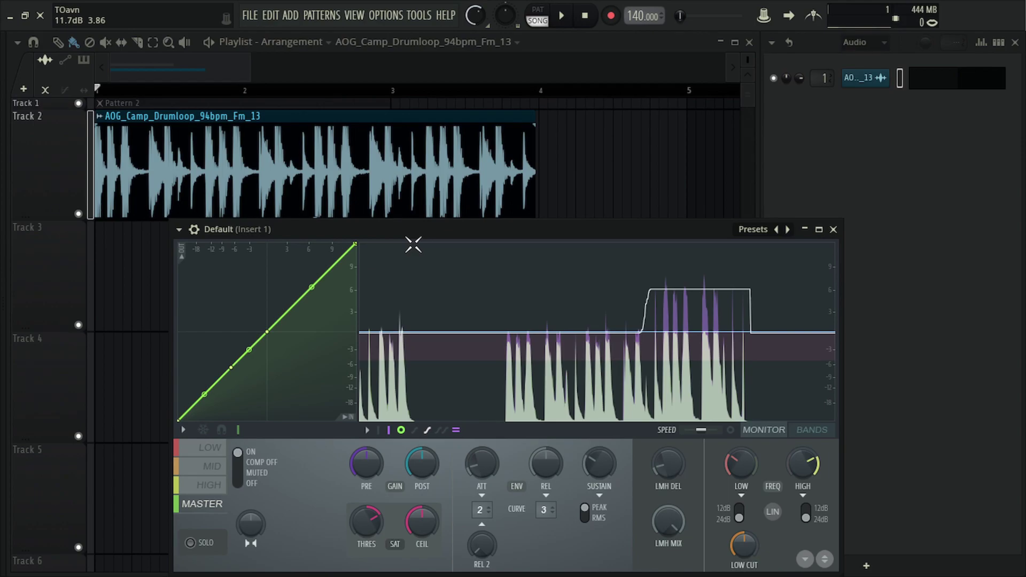
Bend the lowest segment of the high band's curve slightly upward
left_click(213, 453)
left_click(213, 468)
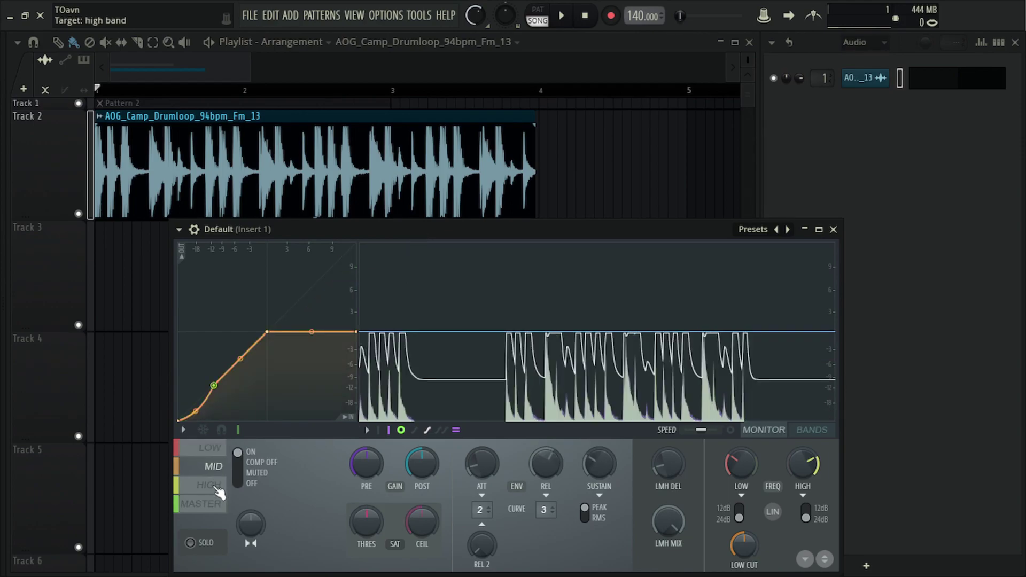
left_click(211, 484)
left_click_drag(196, 413, 196, 405)
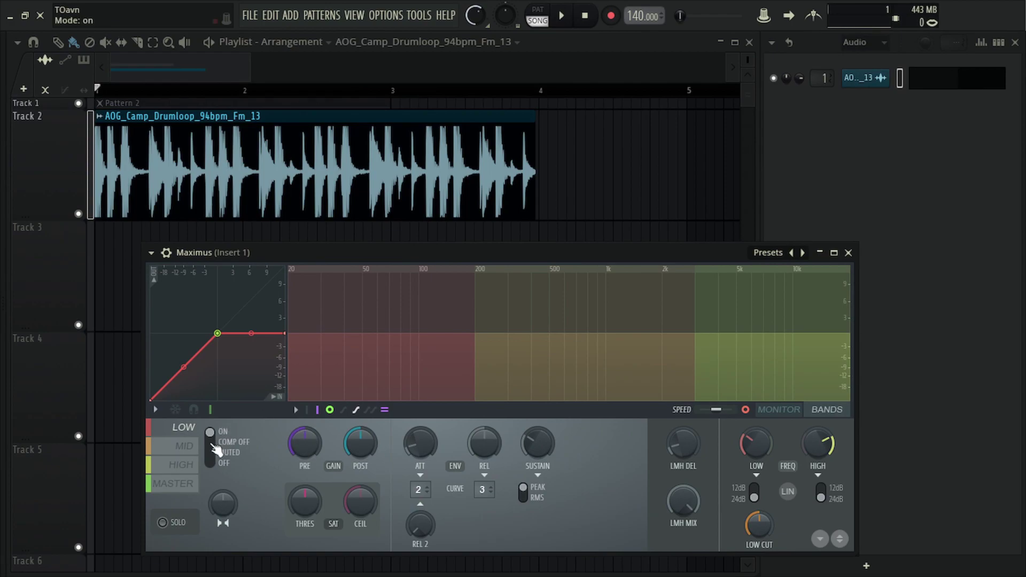
Turn compression off for the low and high bands and reset the low cut frequency
left_click(182, 465)
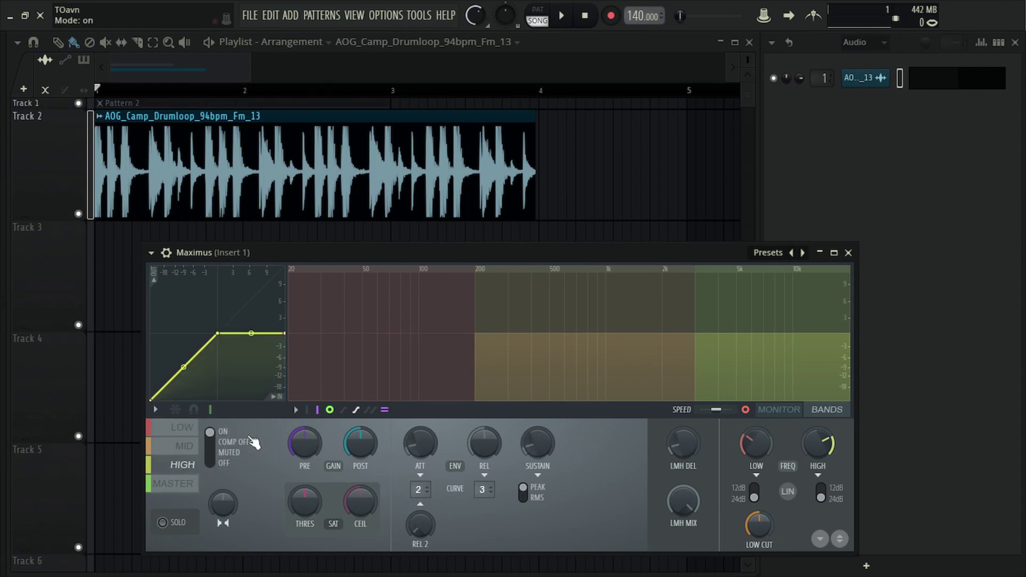
left_click(216, 444)
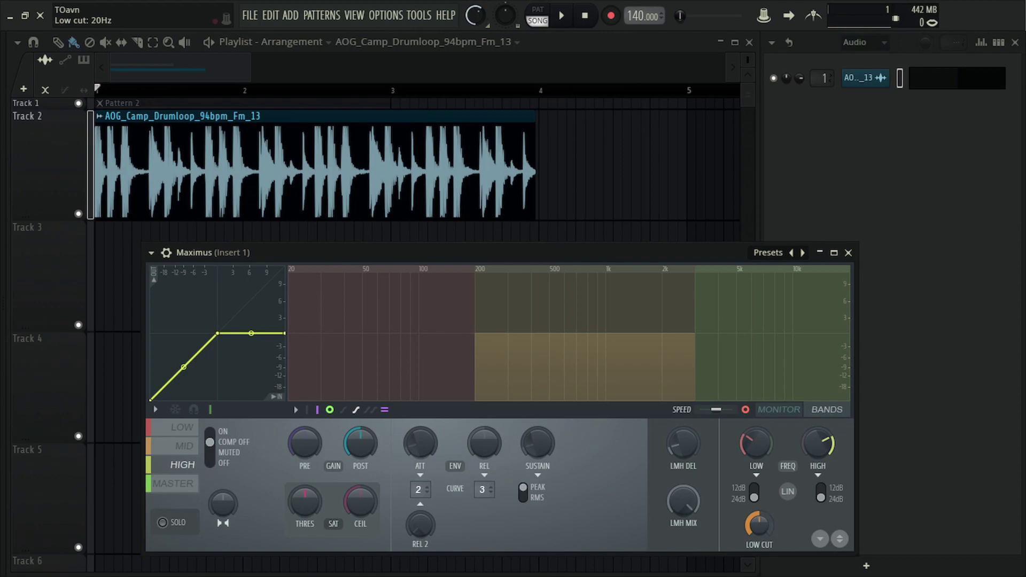
right_click(758, 526)
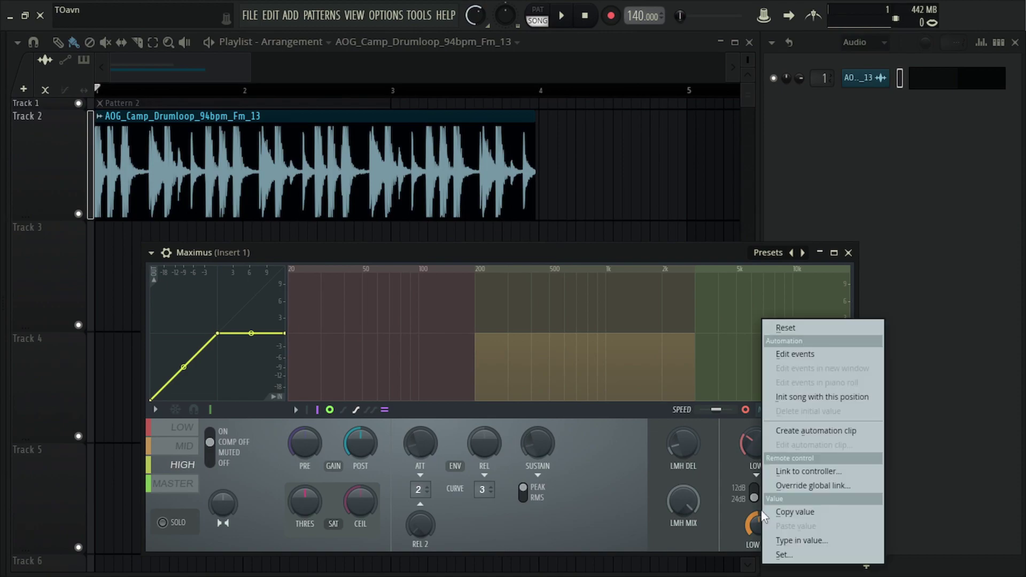
left_click(799, 333)
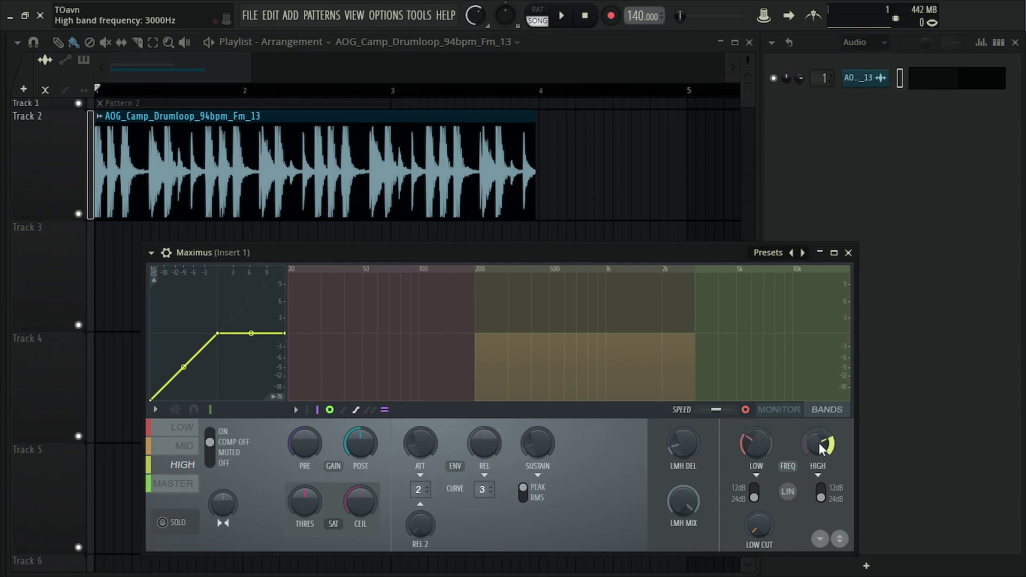
Lower the high band's crossover frequency while playing the drum loop
key("space")
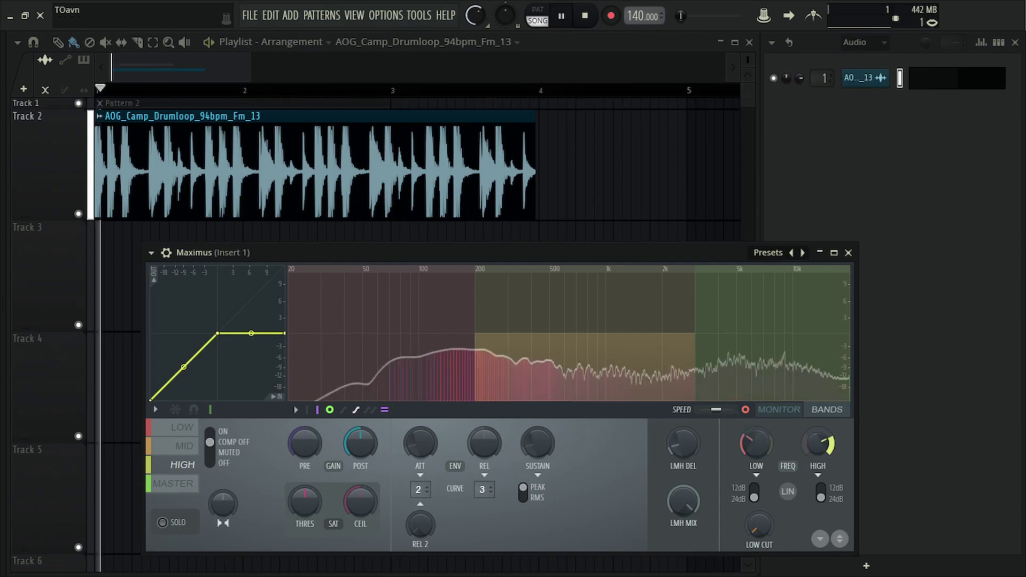
left_click_drag(818, 442, 819, 458)
key("space")
Solo the mid band and narrow it by adjusting the low and high crossover frequencies while playing the loop
key("space")
left_click(184, 445)
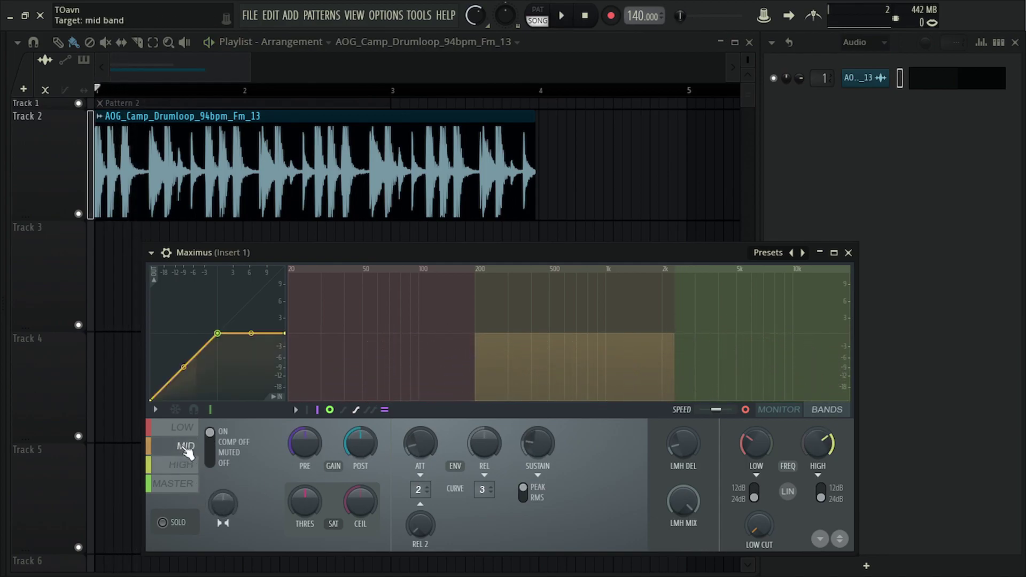
key("space")
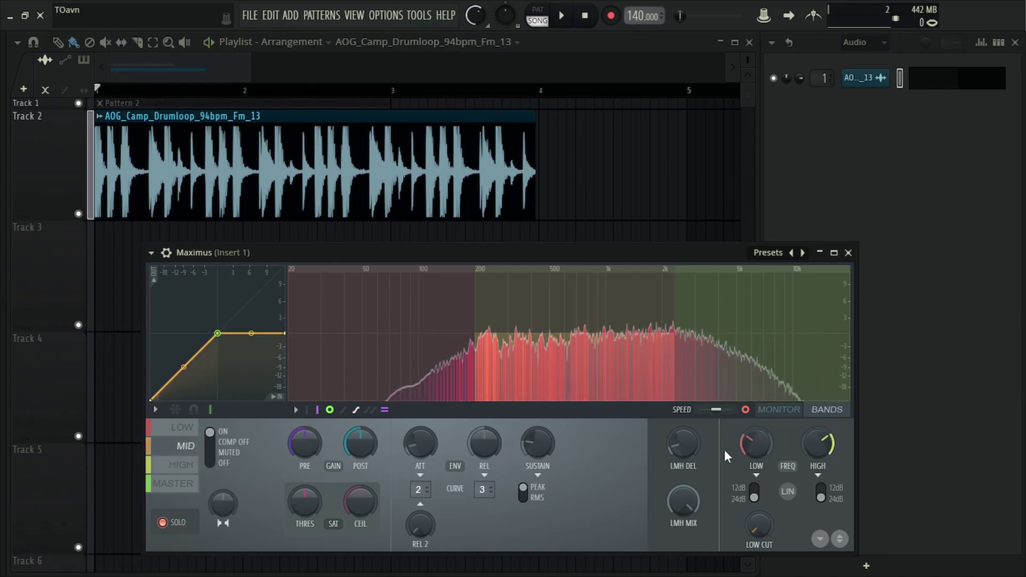
key("space")
left_click_drag(755, 455, 755, 430)
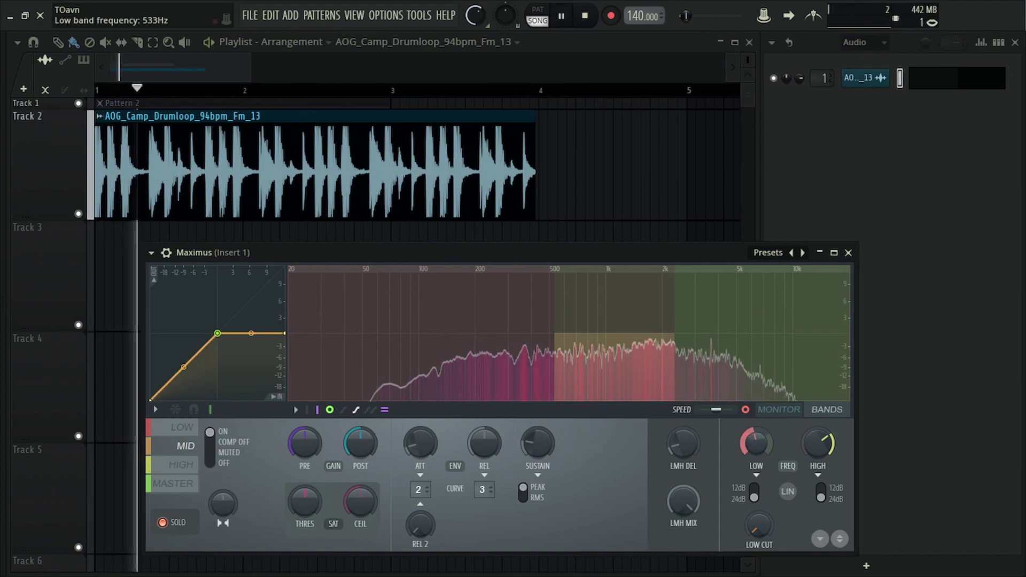
left_click_drag(816, 443, 816, 459)
mouse_move(755, 444)
left_mouse_down()
mouse_move(755, 432)
mouse_move(812, 427)
mouse_move(755, 431)
left_mouse_up()
left_click_drag(815, 441, 764, 442)
key("space")
key("space")
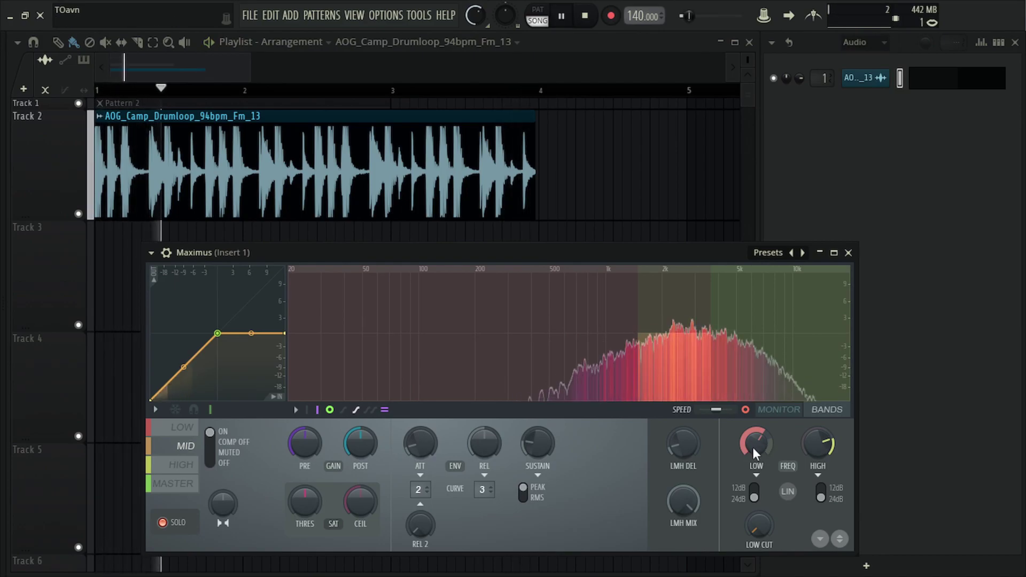
key("space")
Show the monitor, add a low point to the mid band's curve, bend its middle segment downward, and play the loop
left_click(777, 409)
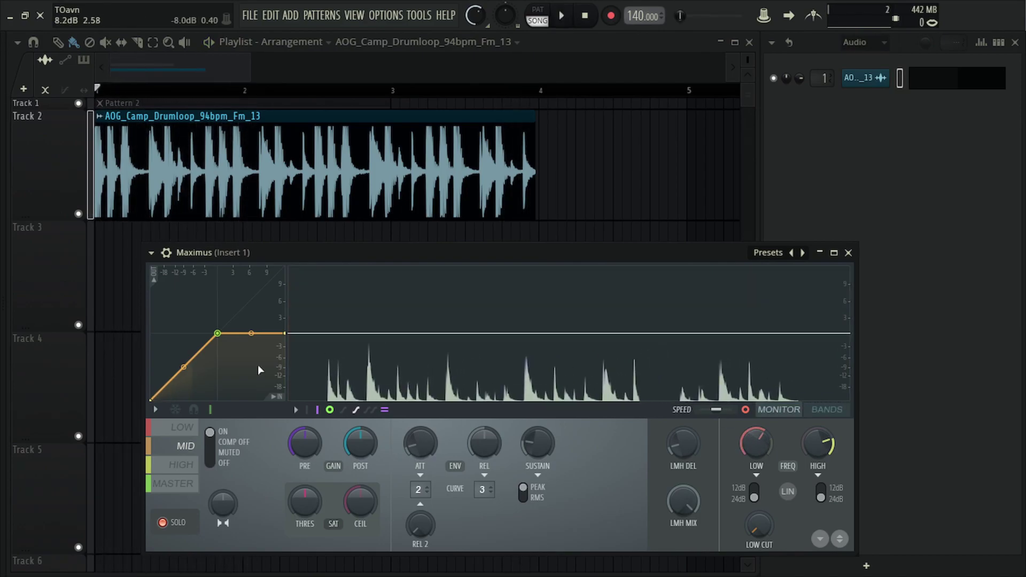
right_click(157, 388)
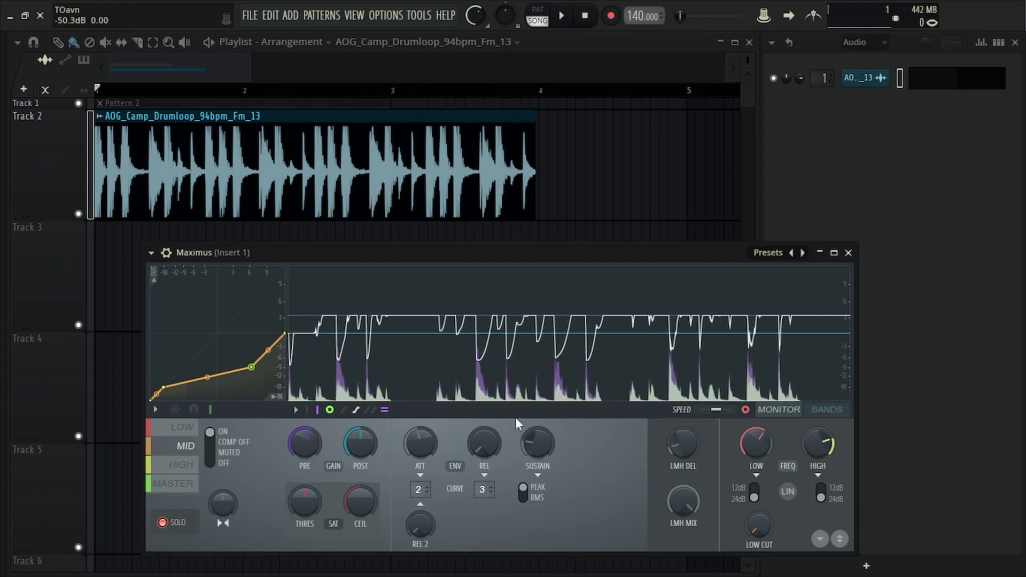
key("space")
left_click_drag(207, 378, 209, 384)
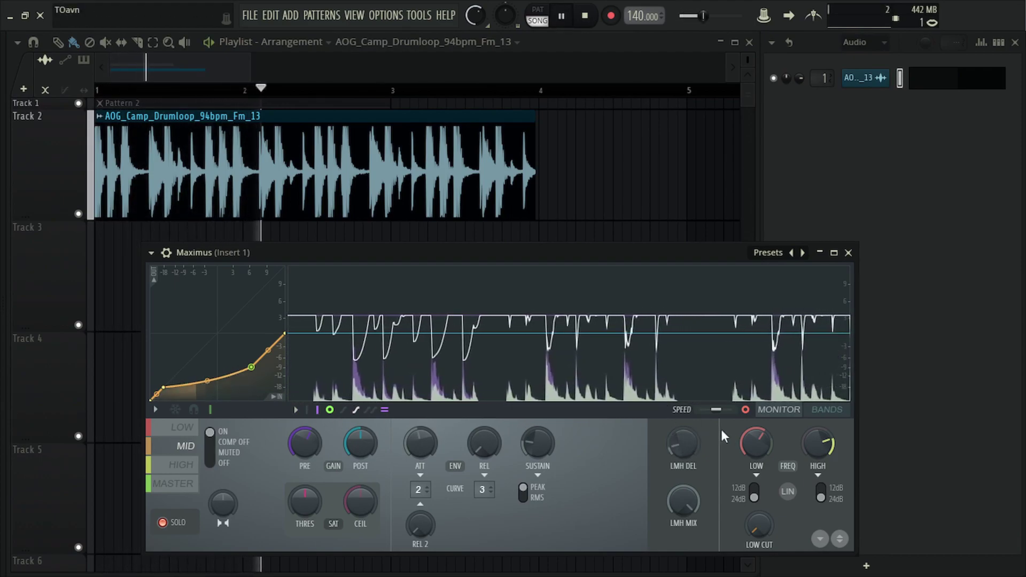
key("space")
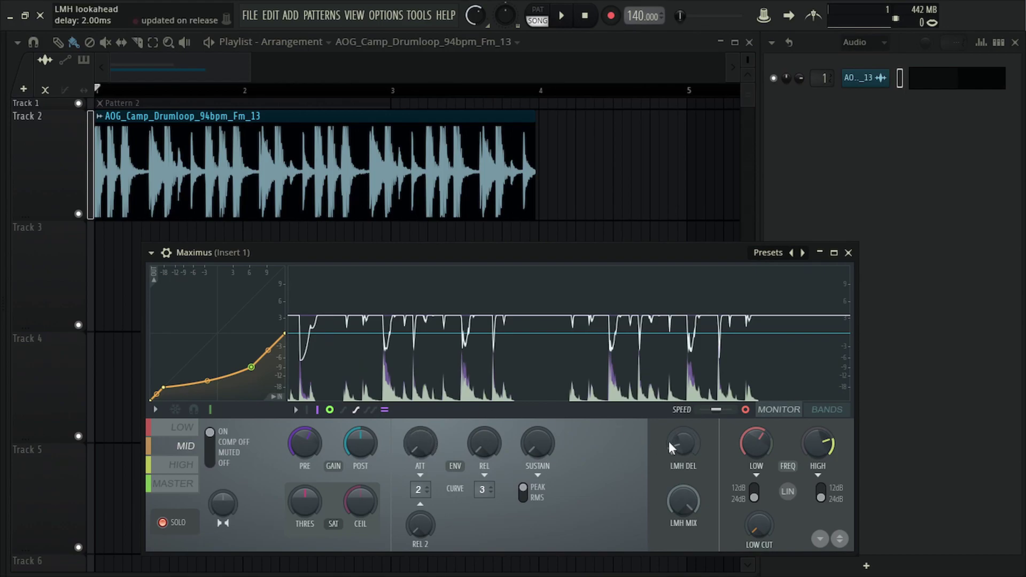
Turn the LMH lookahead delay down to its minimum and compare the loop with the mid band's solo off and on
key("space")
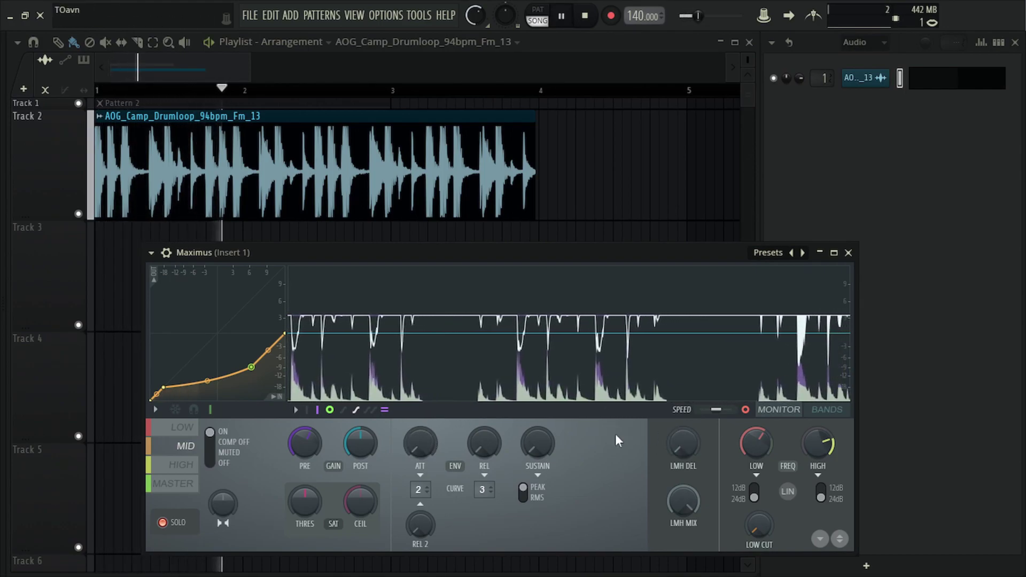
left_click(178, 523)
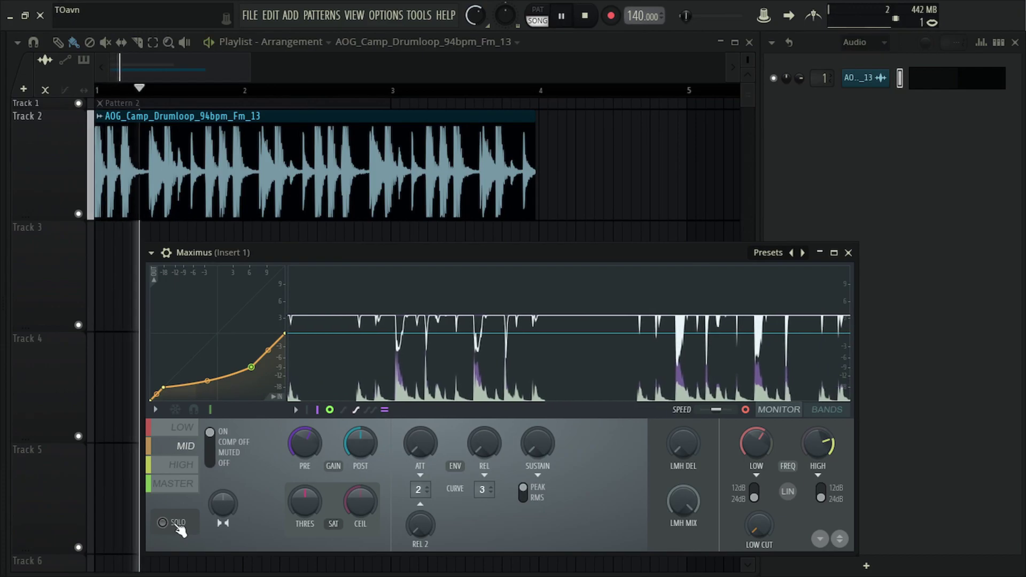
left_click(170, 523)
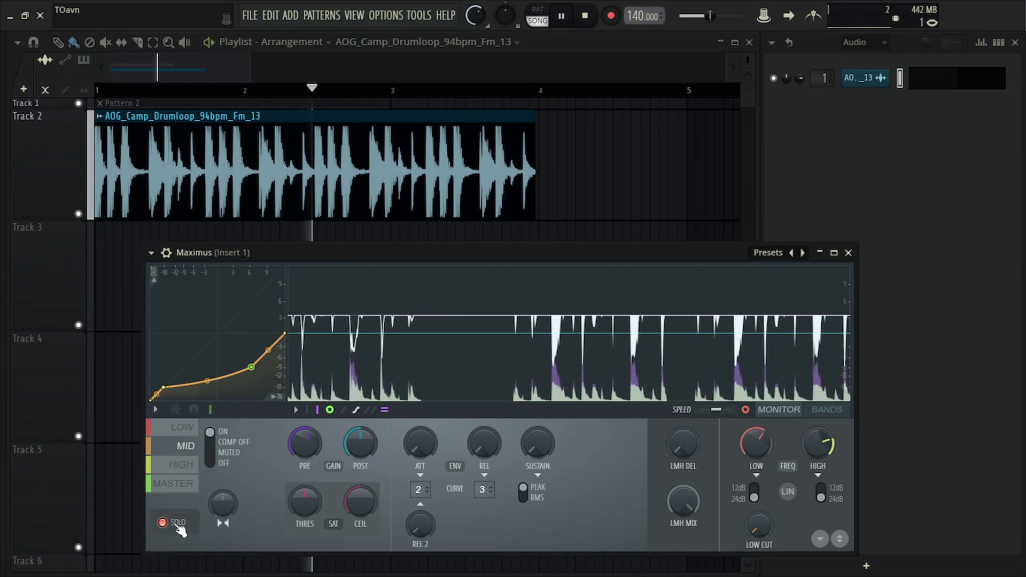
key("space")
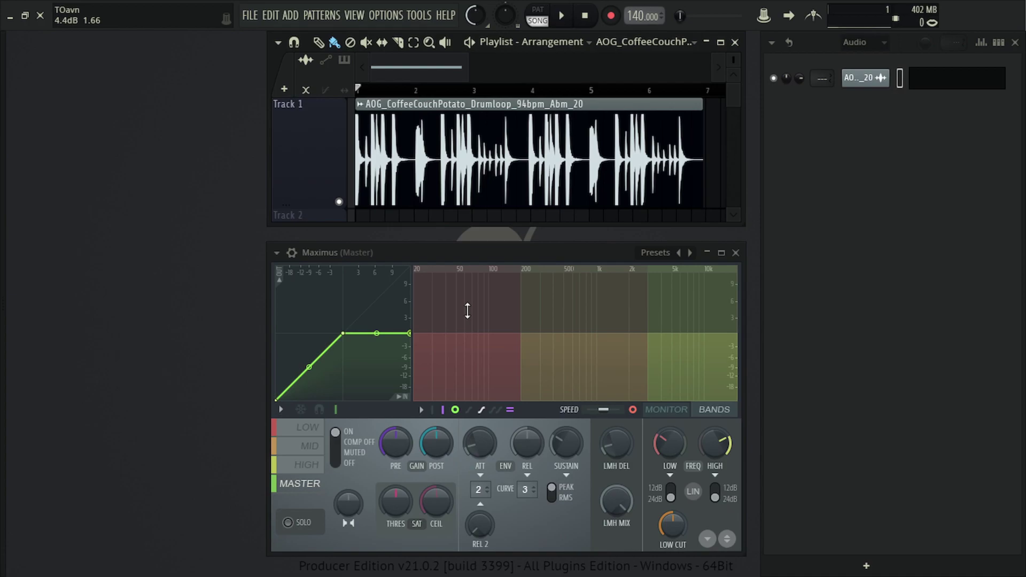
Load the Track 1 drum loop's waveform as the master band's curve in Maximus and play it with reduced post gain
double_click(512, 104)
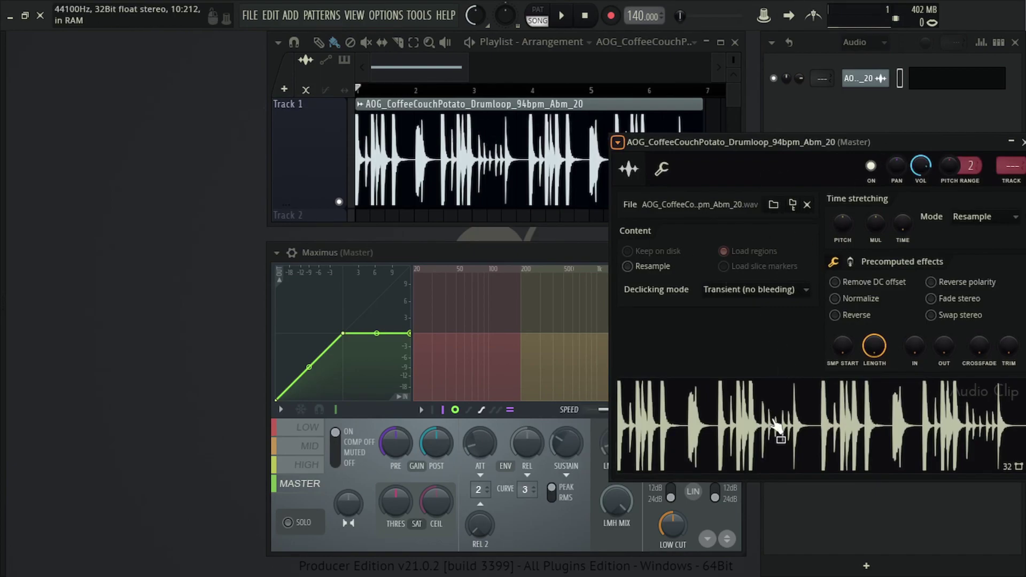
left_click_drag(778, 430, 348, 347)
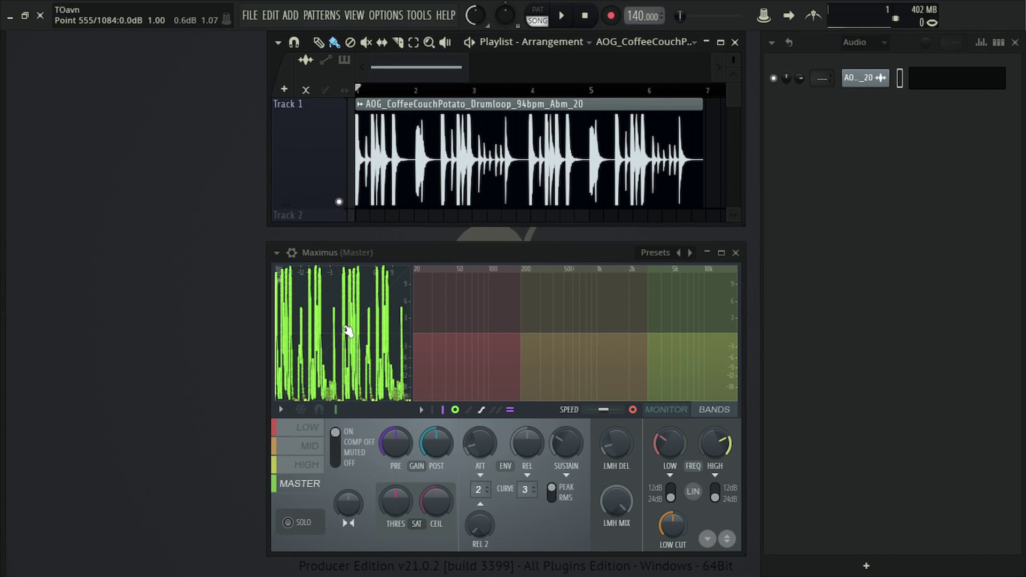
key("space")
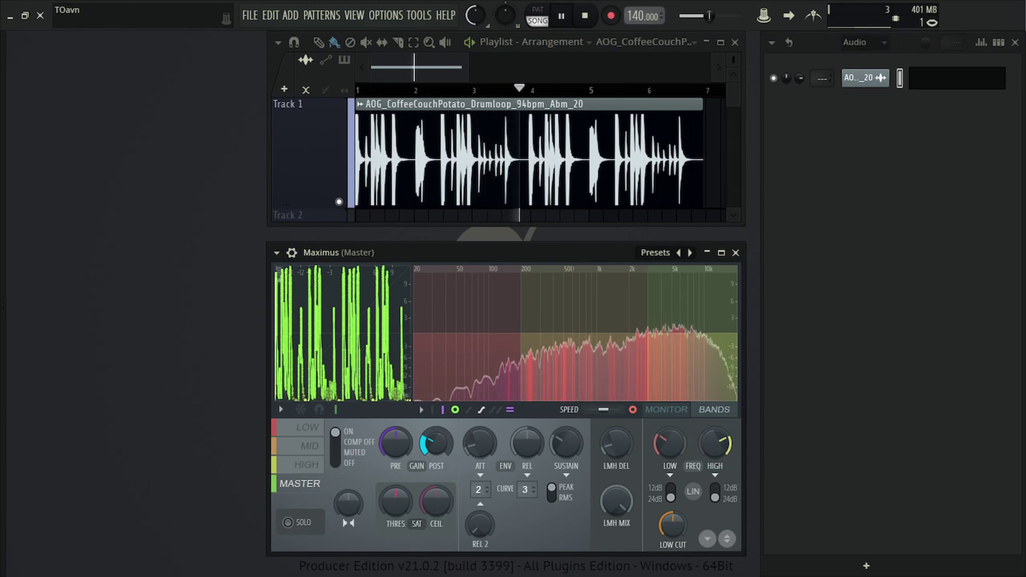
key("space")
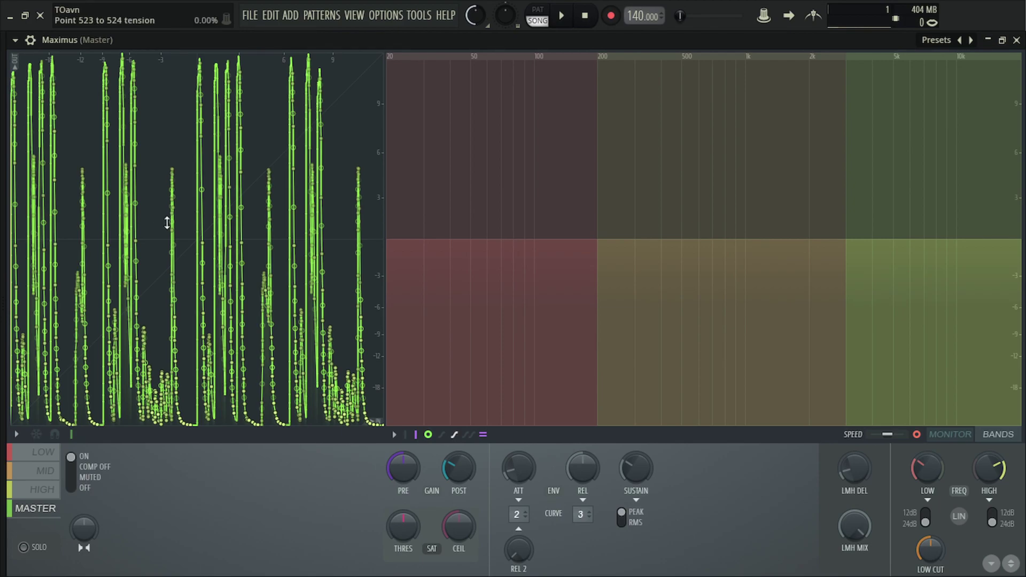
Enlarge Maximus and examine the individual points along the master band's waveform curve
left_click_drag(282, 279, 75, 155)
mouse_move(172, 174)
left_mouse_down()
mouse_move(158, 185)
mouse_move(160, 175)
left_mouse_up()
left_click_drag(160, 175, 159, 178)
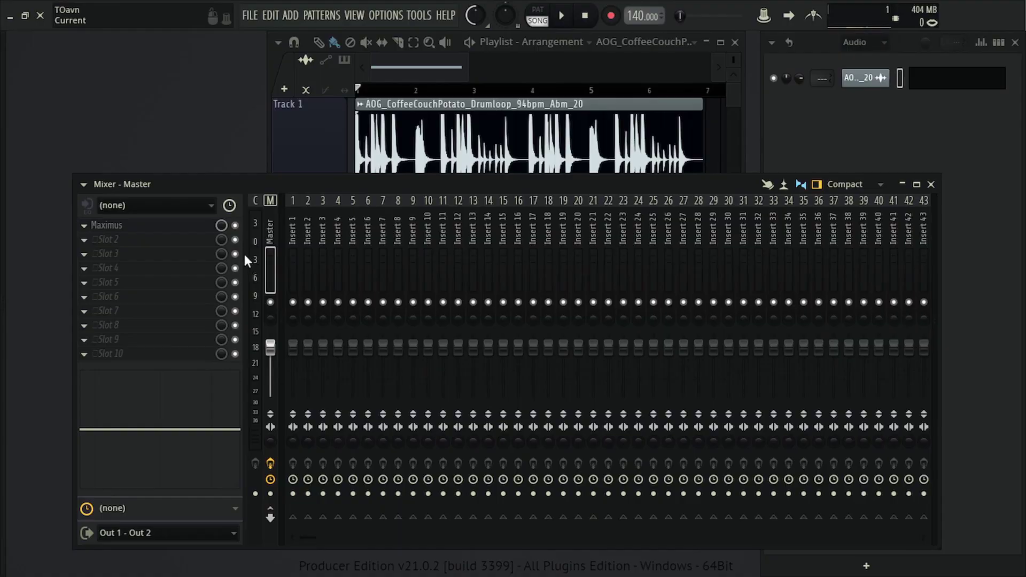
Play the loop with Maximus bypassed on the Master track and again with it enabled to compare the sound
key("space")
left_click(235, 225)
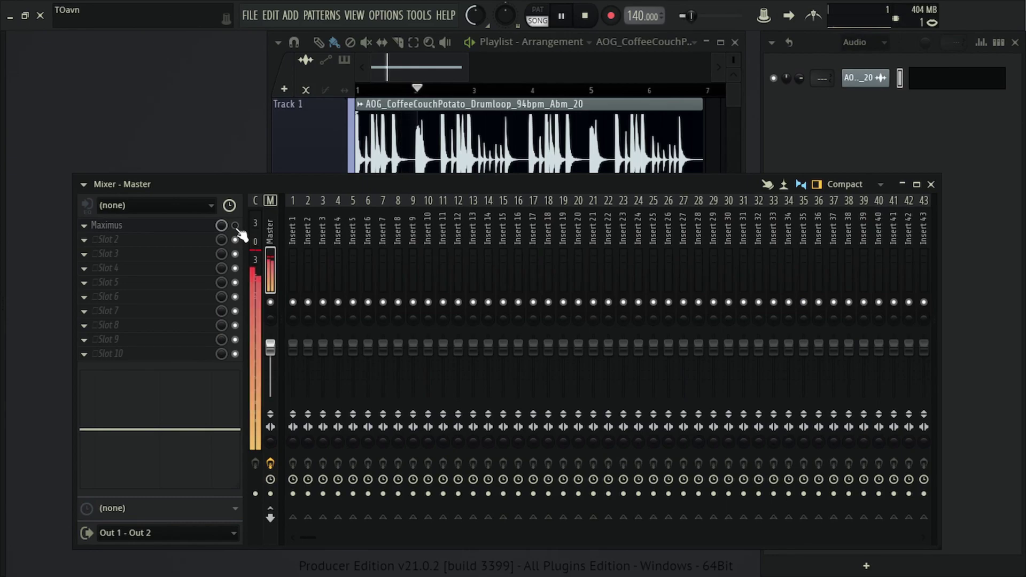
key("space")
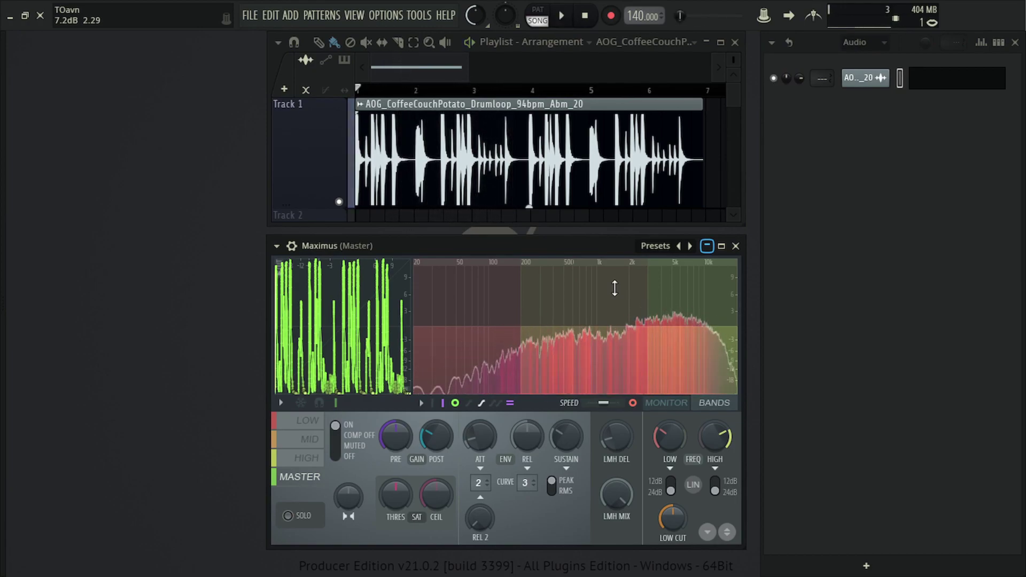
key("space")
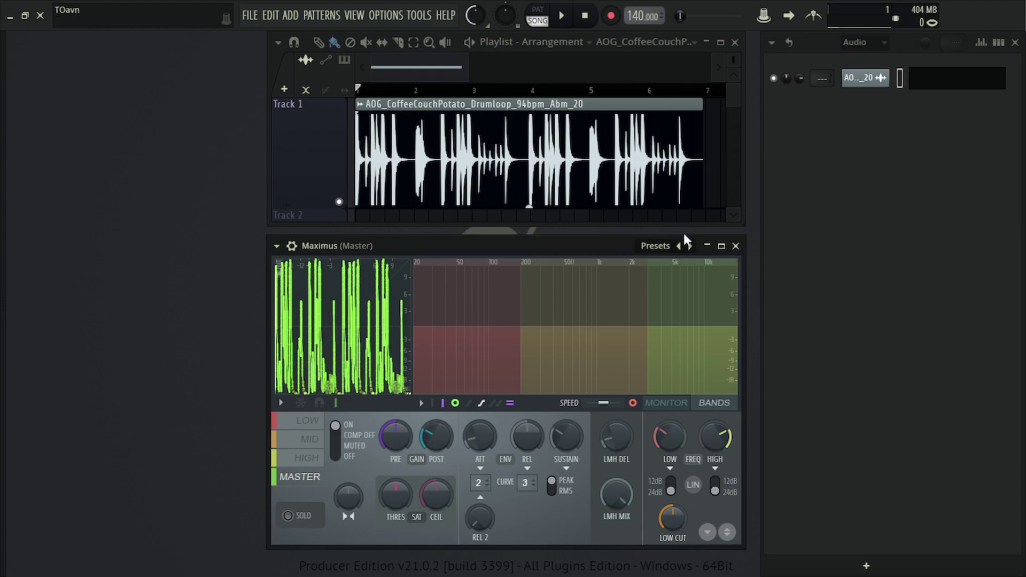
Load the Default preset in Maximus and play the loop with the drum loop's waveform as the low band's curve
right_click(689, 246)
left_click(742, 26)
left_click(310, 422)
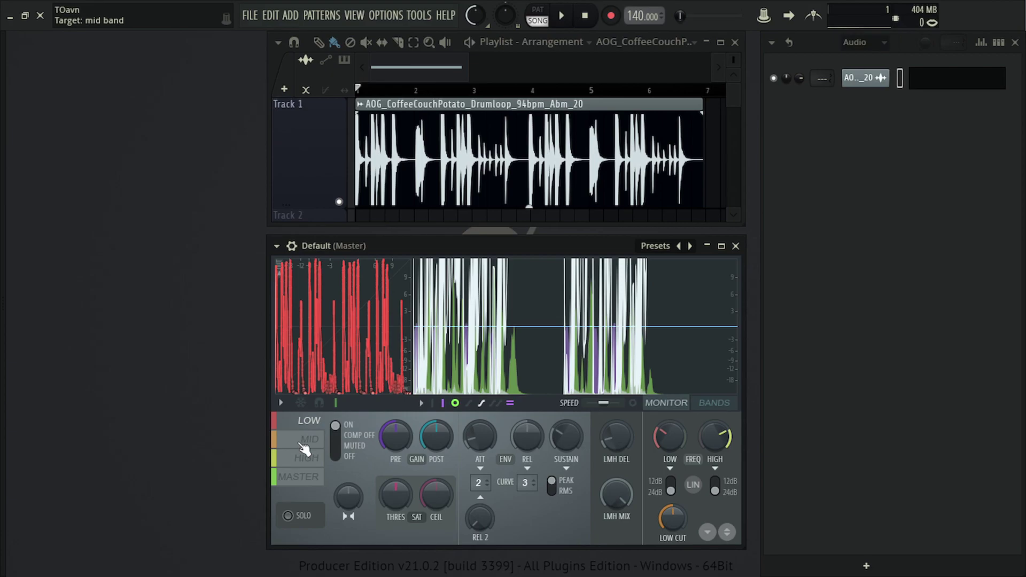
key("space")
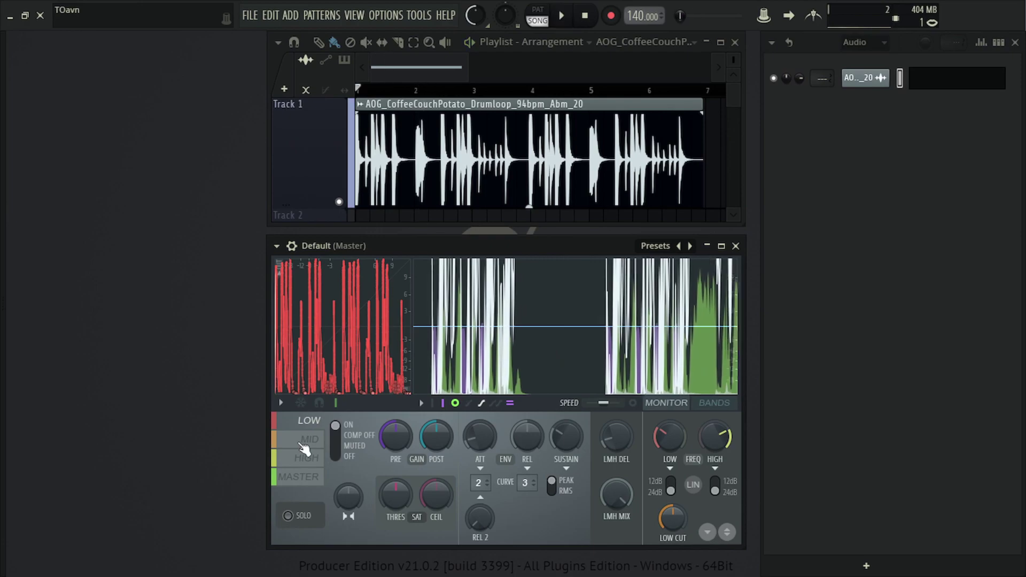
Smooth up the mid band's waveform curve with raised attack and release amounts
left_click(301, 446)
key("space")
left_click(281, 404)
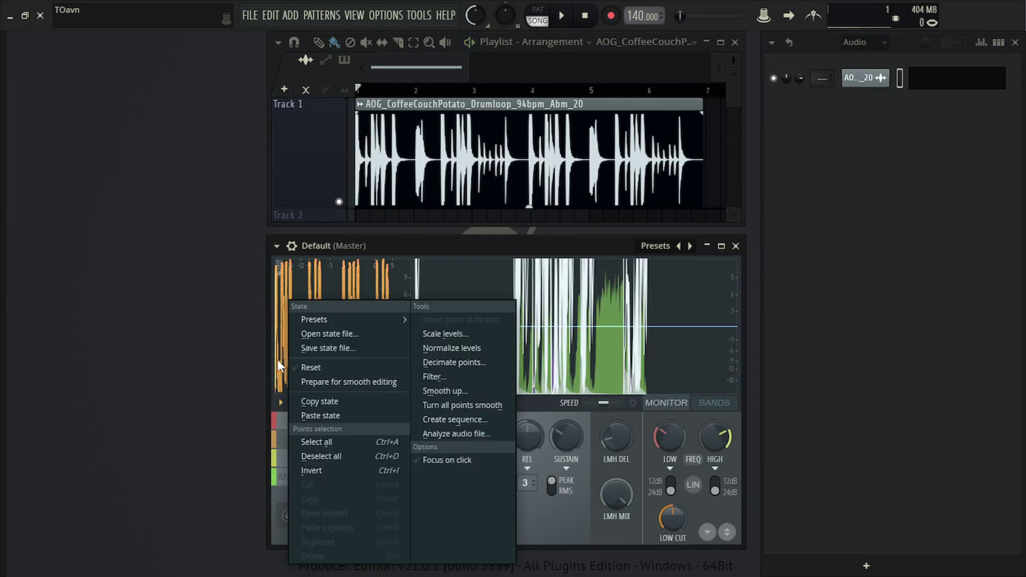
left_click(477, 395)
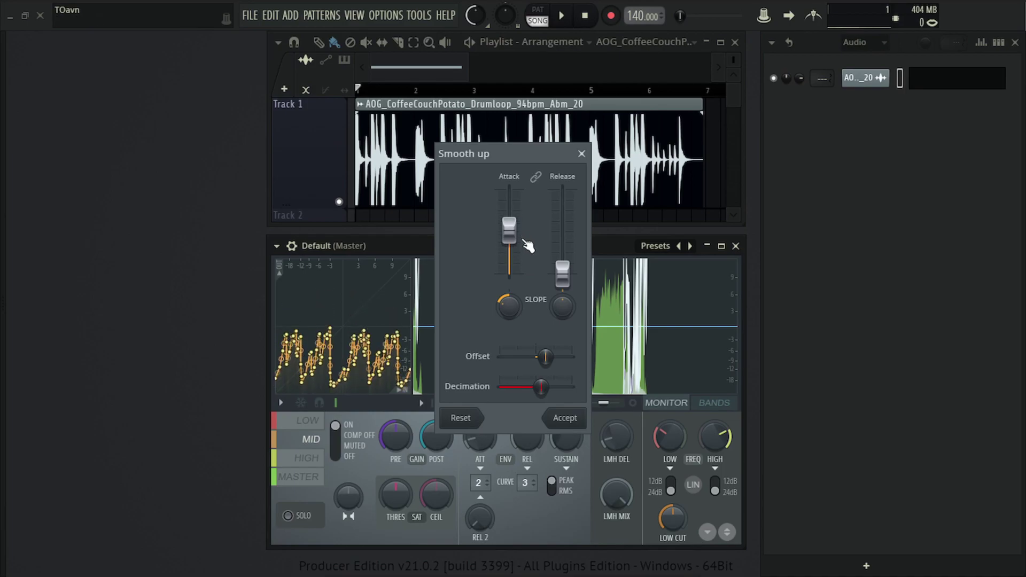
left_click_drag(562, 274, 562, 231)
left_click(564, 418)
Smooth up the high band's waveform curve with a low attack, a high release and adjusted slopes
left_click(307, 458)
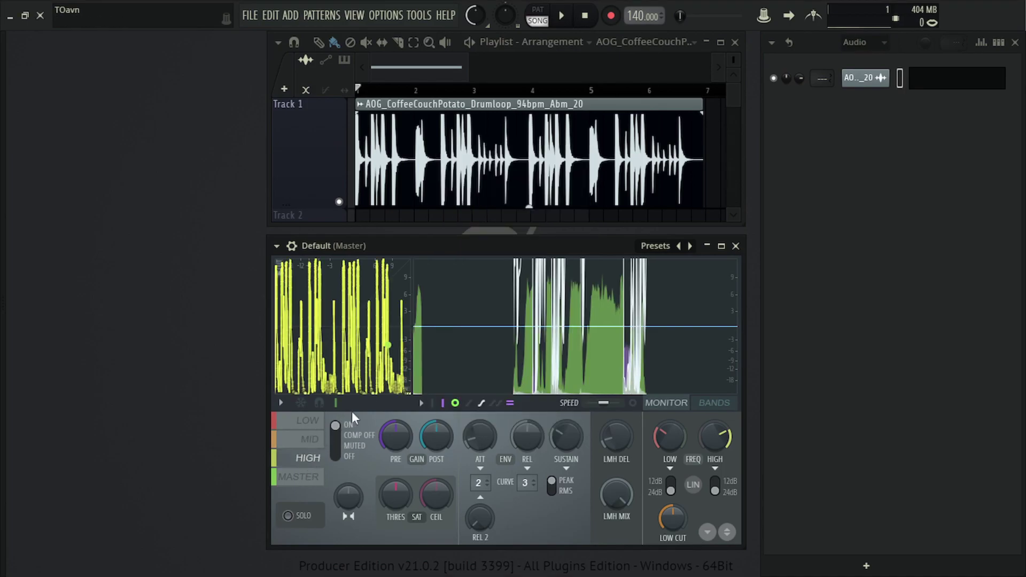
left_click(281, 402)
left_click(475, 393)
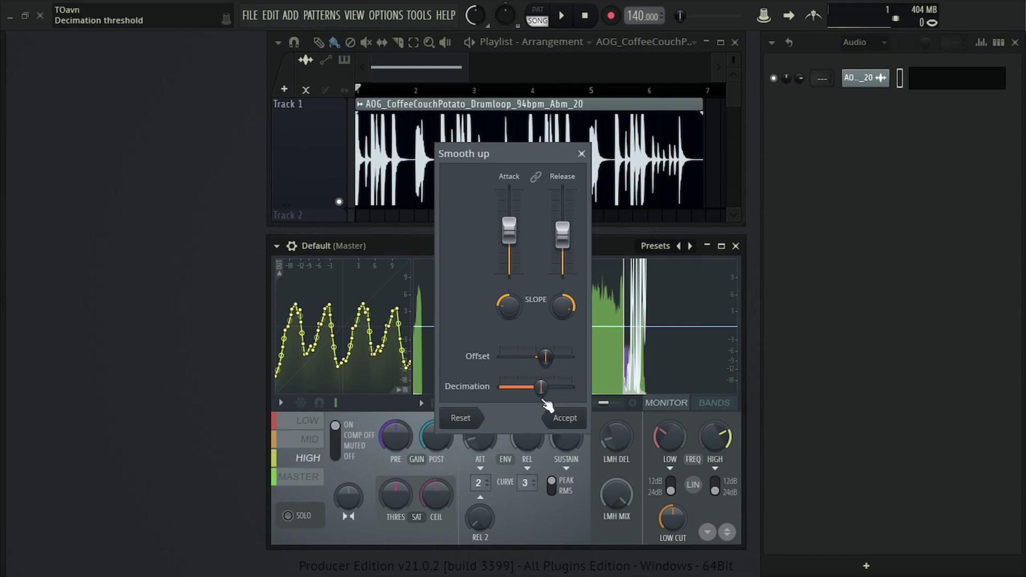
left_click_drag(562, 306, 562, 331)
left_click_drag(508, 306, 509, 273)
left_click_drag(509, 231, 508, 260)
left_click_drag(562, 235, 562, 212)
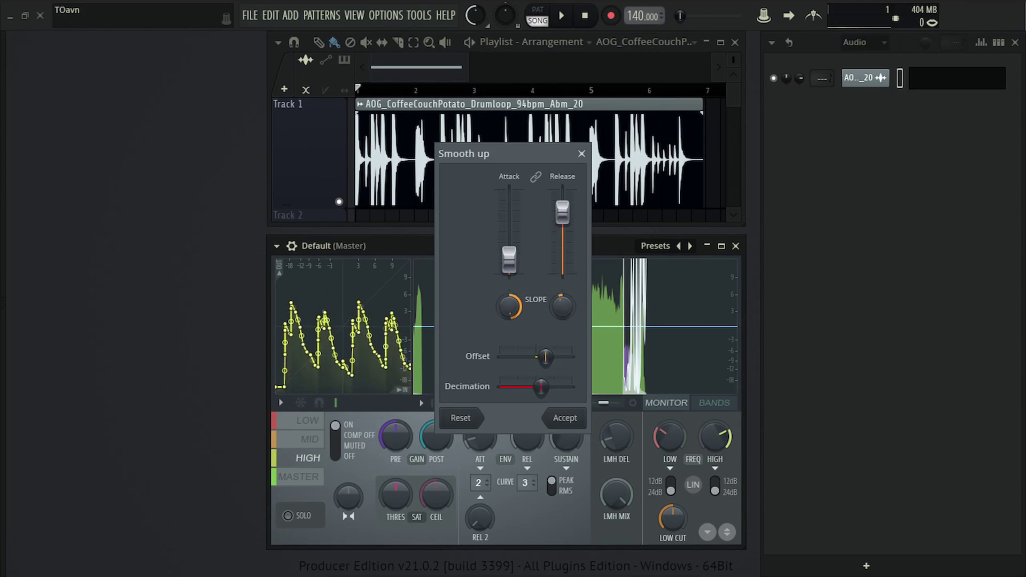
left_click(565, 417)
Scale up the high band's curve levels with a raised multiplier and lower the band's post gain to -9.9 dB
left_click(280, 402)
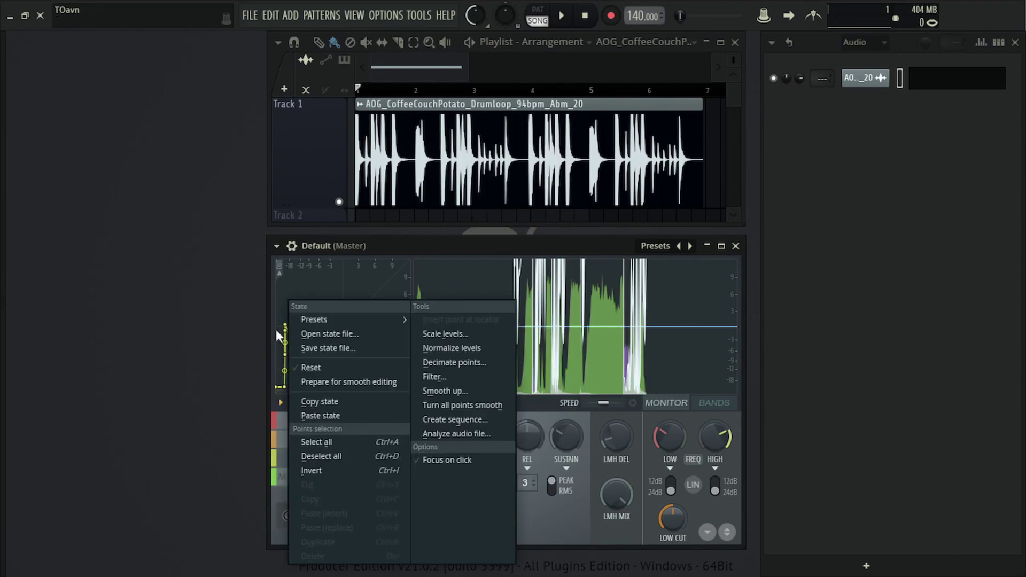
left_click(481, 335)
left_click_drag(512, 286, 512, 251)
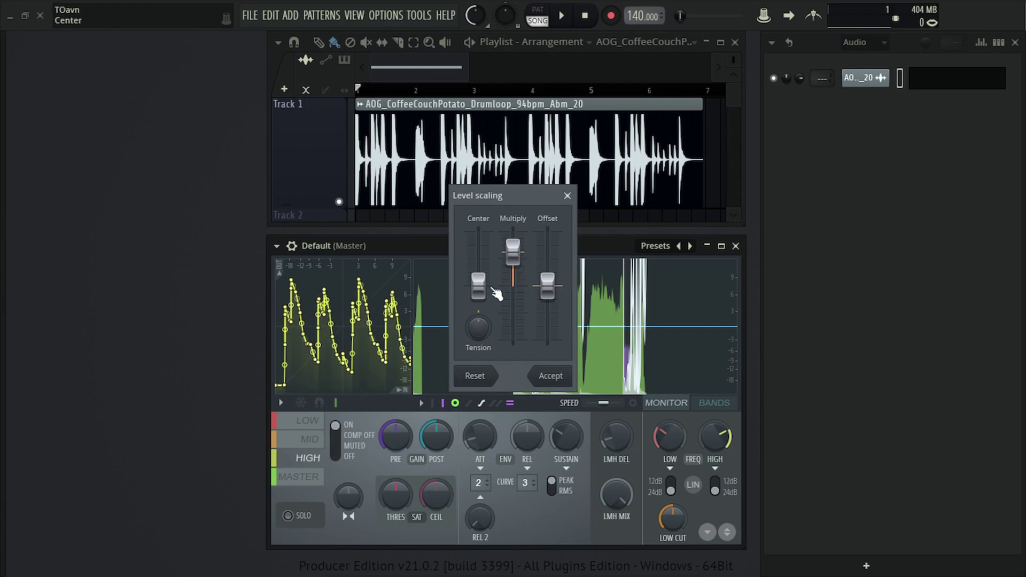
left_click(550, 375)
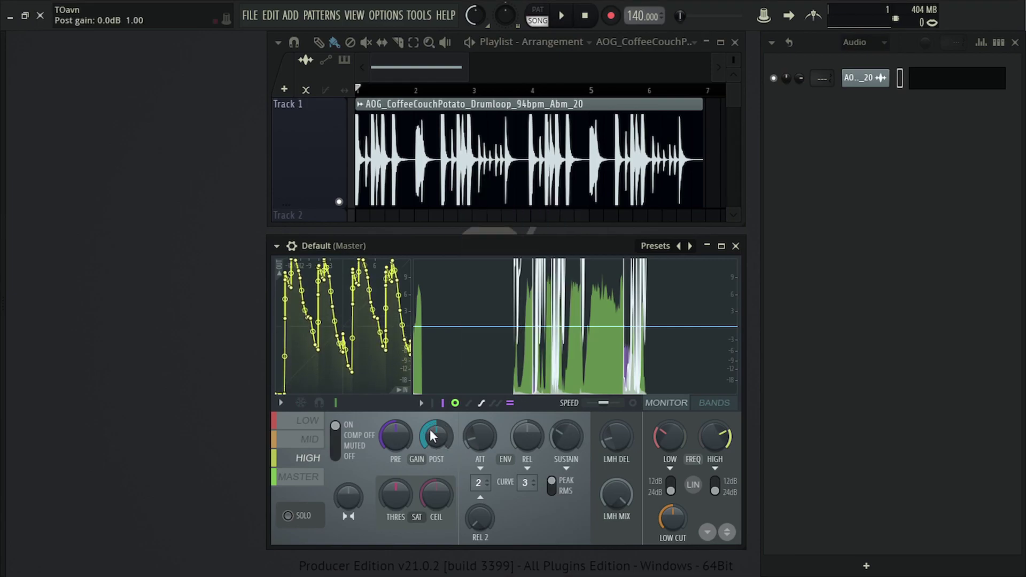
left_click_drag(434, 436, 434, 468)
scroll(435, 435, "down", 2)
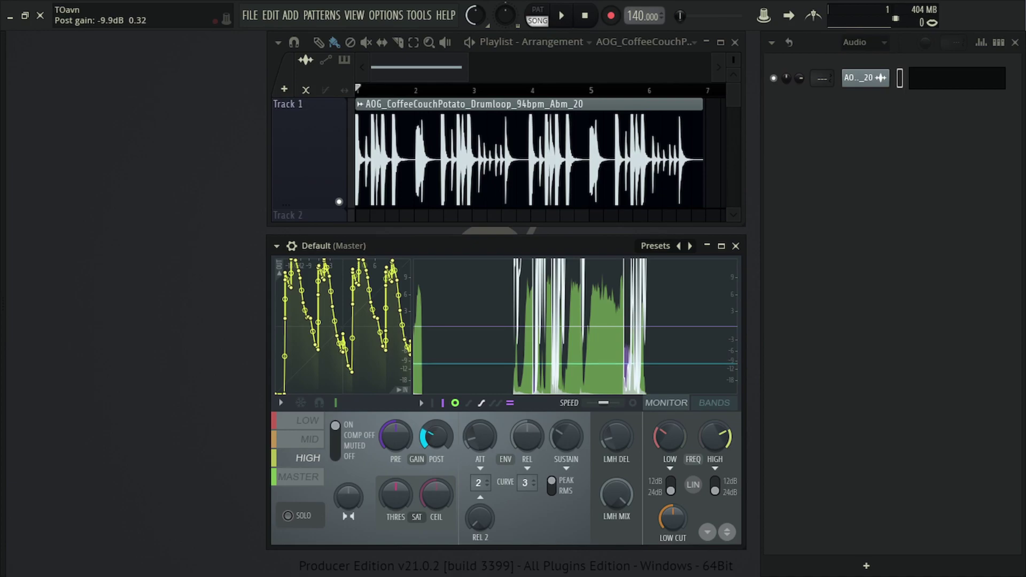
Apply the curve Filter tool to the low band's waveform curve with an adjusted width
left_click(281, 403)
left_click(470, 381)
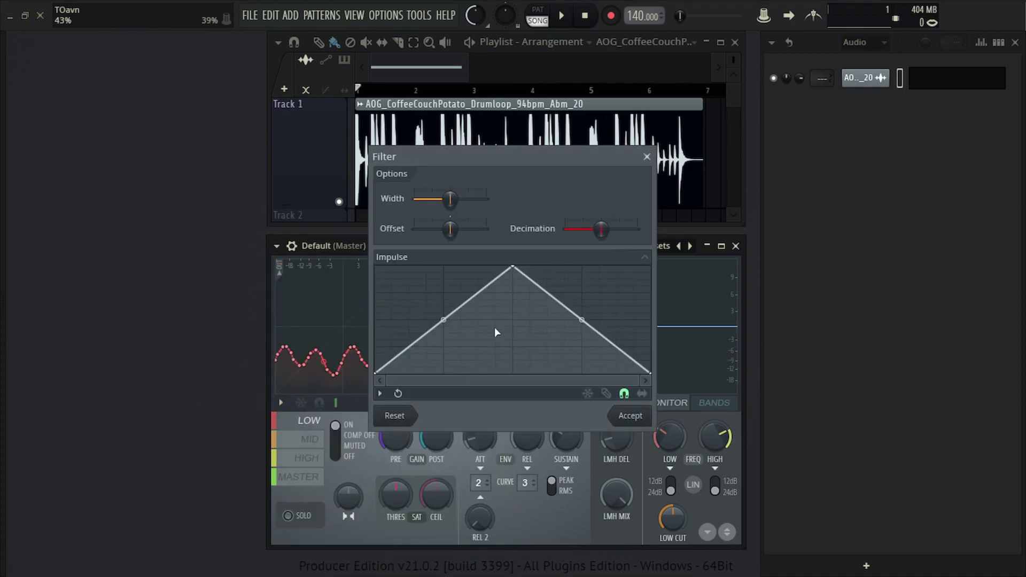
left_click_drag(485, 161, 599, 165)
mouse_move(562, 198)
left_mouse_down()
mouse_move(574, 199)
mouse_move(554, 199)
mouse_move(593, 229)
mouse_move(566, 229)
left_mouse_up()
key("Return")
Play the drum loop while viewing the master band and the mid band in Maximus
left_click(315, 477)
key("space")
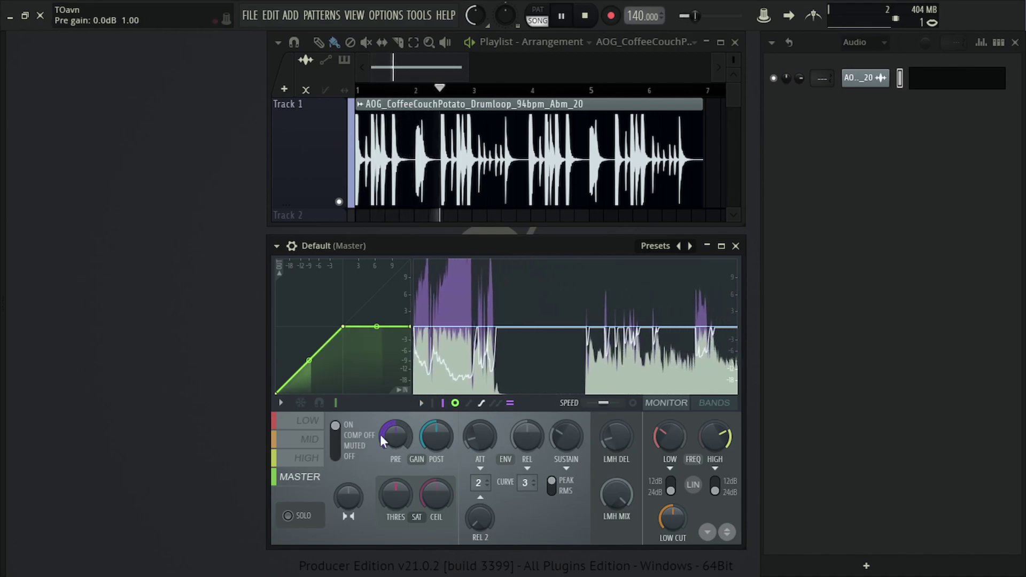
left_click(312, 439)
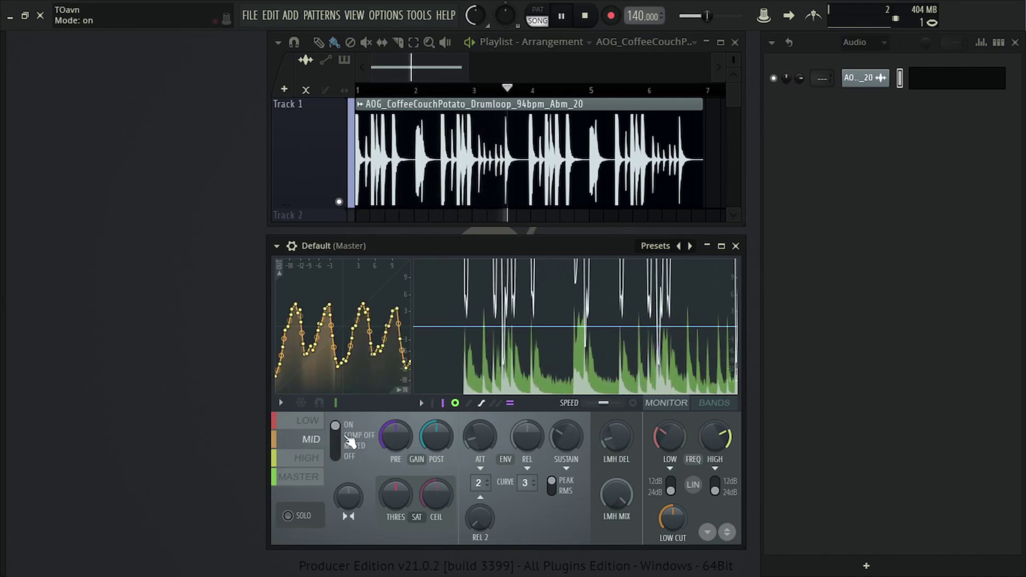
key("space")
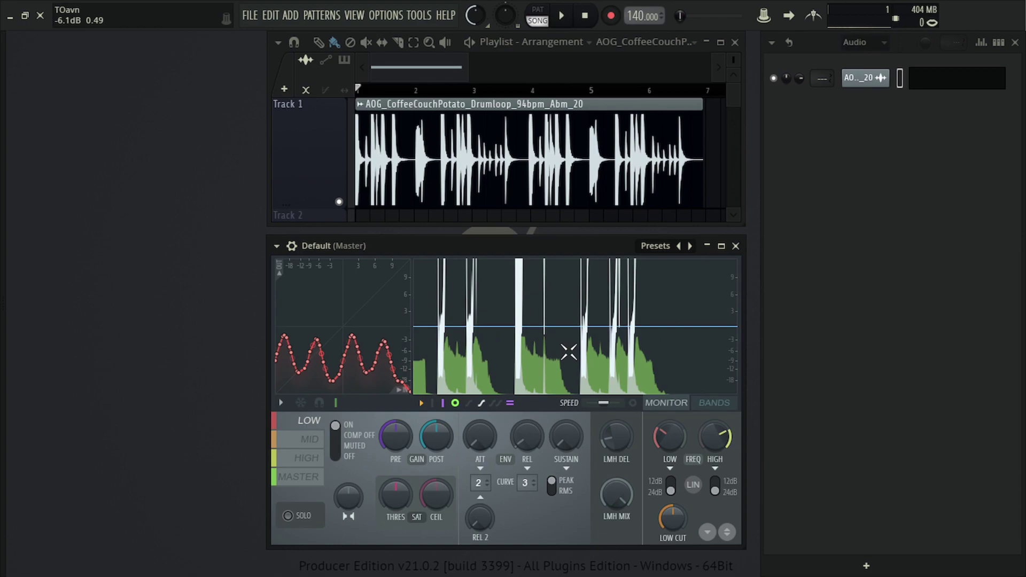
Play the loop again to hear the altered low and high band settings
key("space")
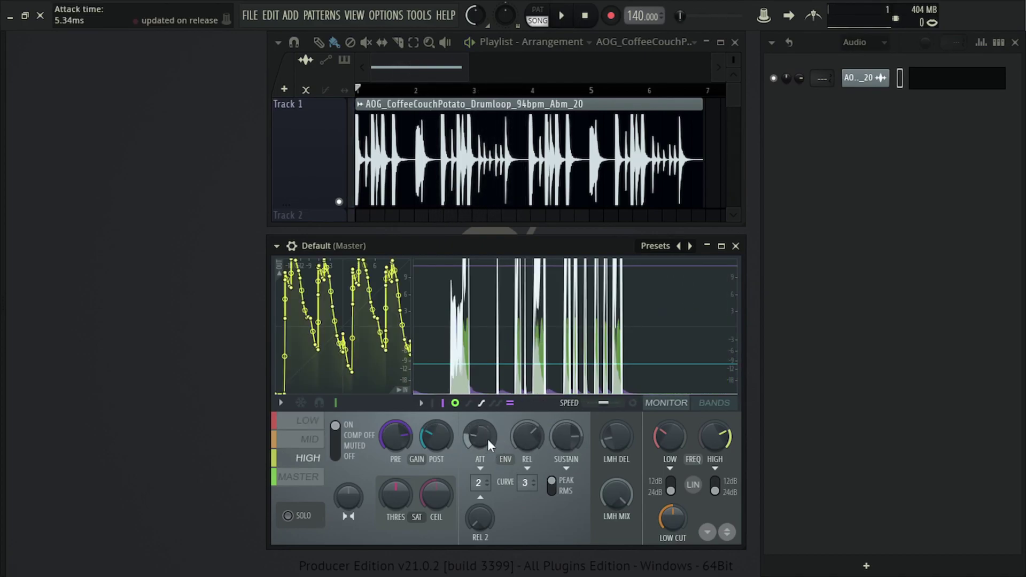
key("space")
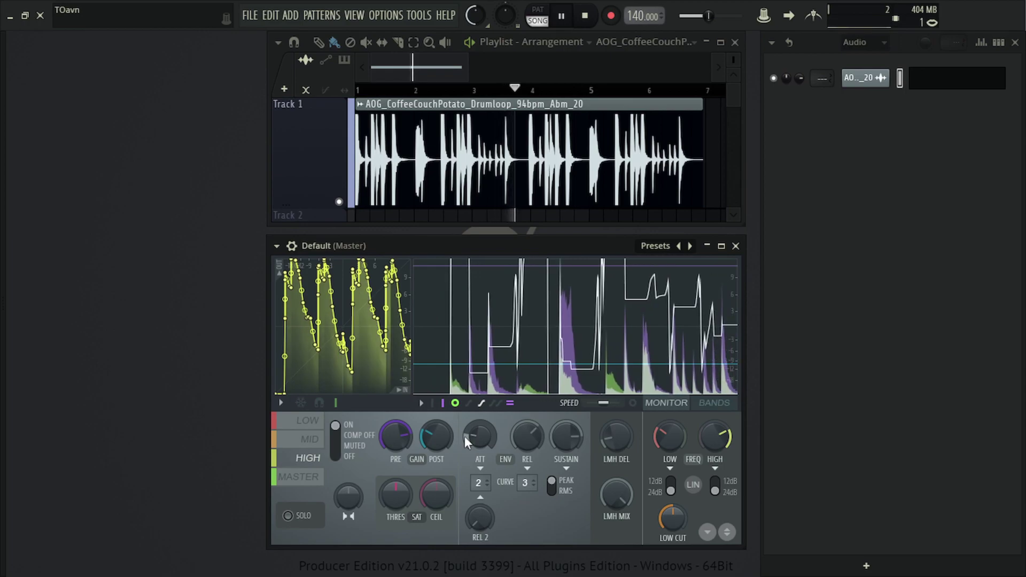
key("space")
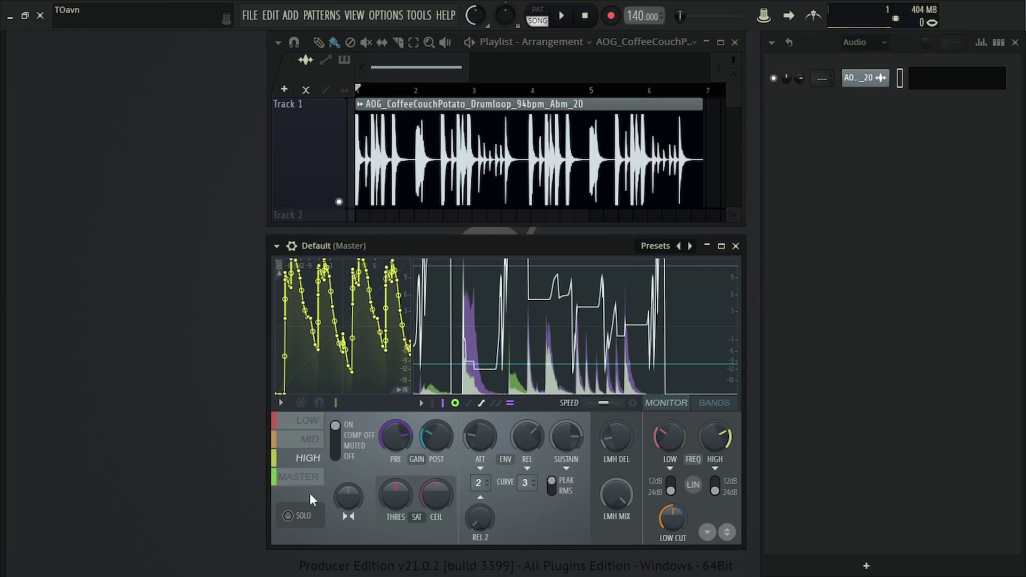
Shorten the master band's release to 2.95 ms and bend its curve's first segment upward while playing the loop
left_click(305, 476)
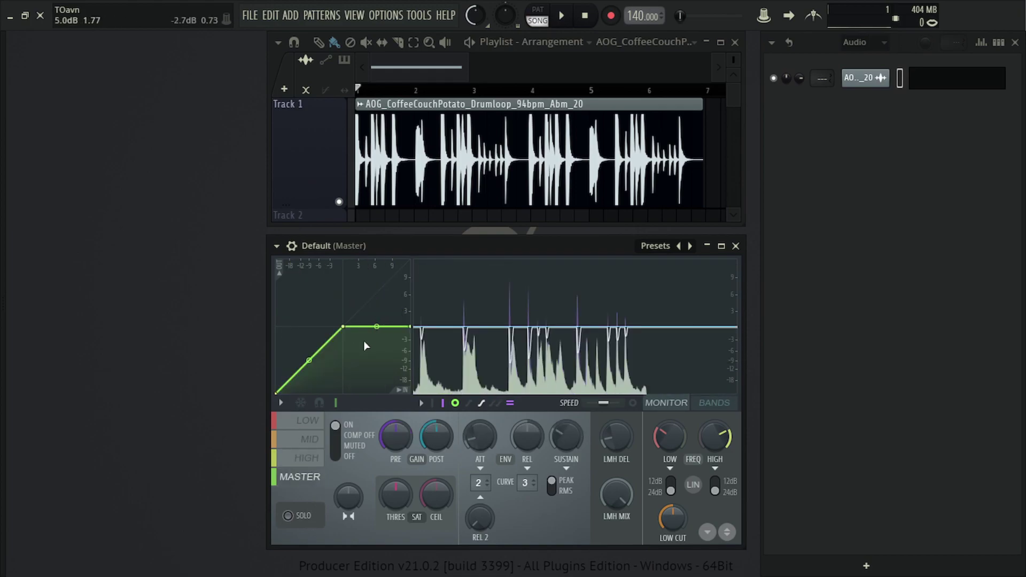
key("space")
left_click_drag(535, 453, 535, 497)
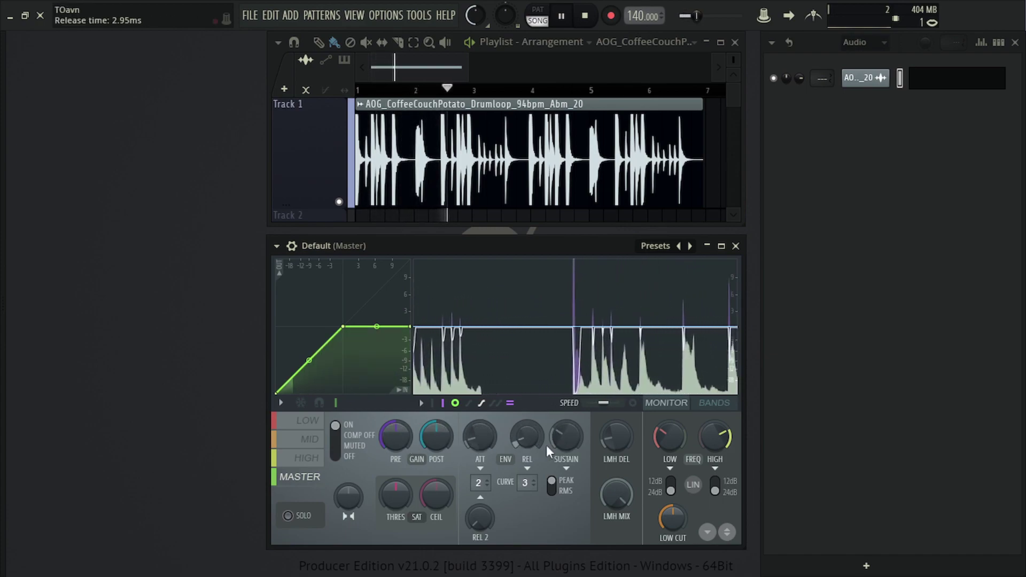
left_click_drag(308, 360, 309, 334)
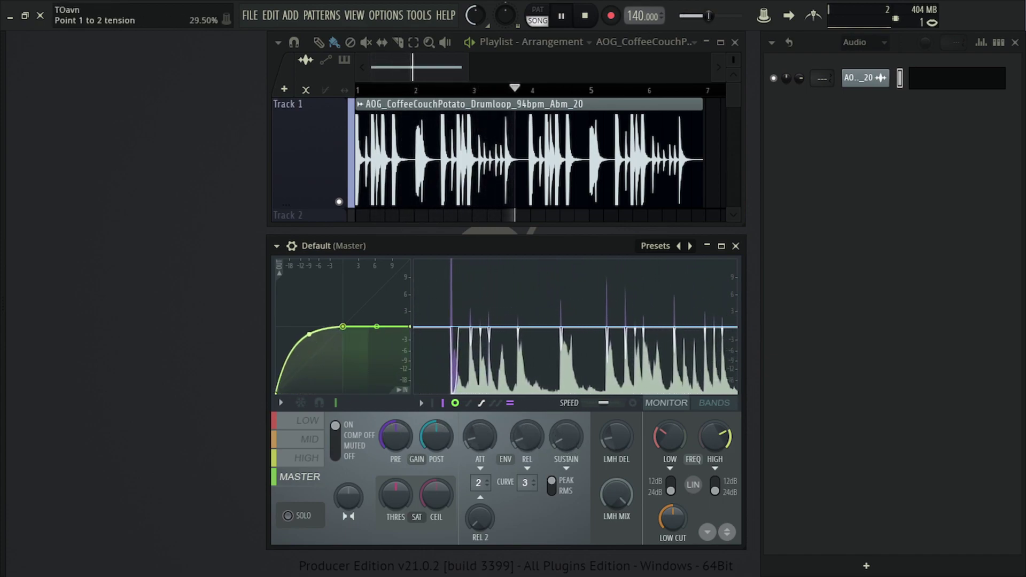
key("space")
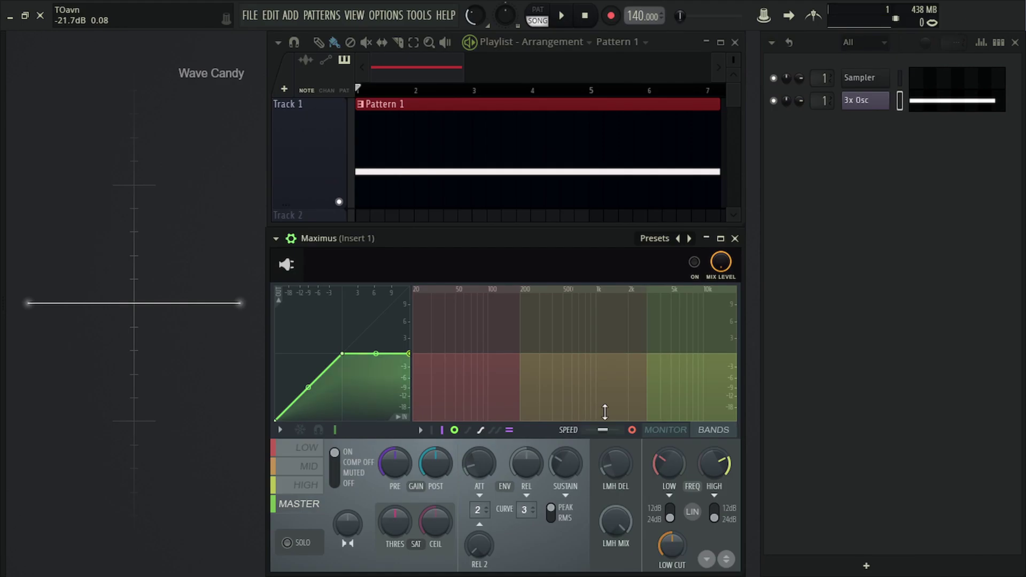
Play the 3x Osc pattern twice with Maximus bypassed to examine the waveform in Wave Candy
key("space")
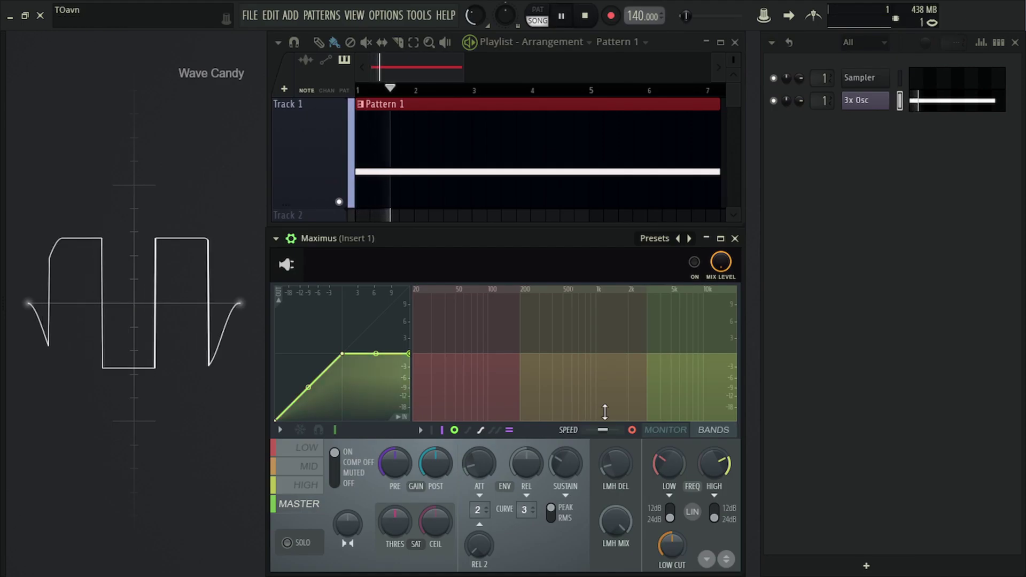
key("space")
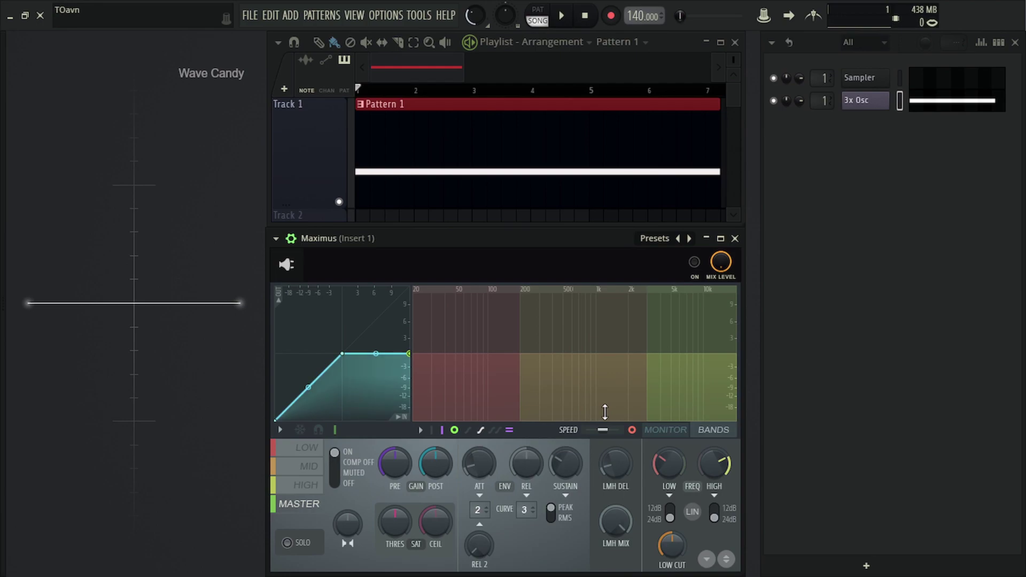
key("space")
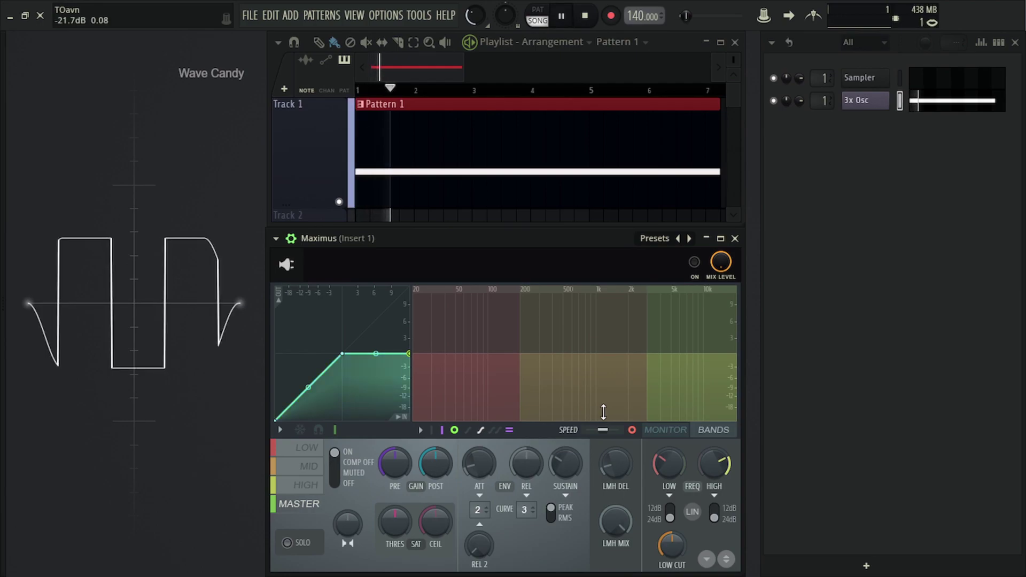
key("space")
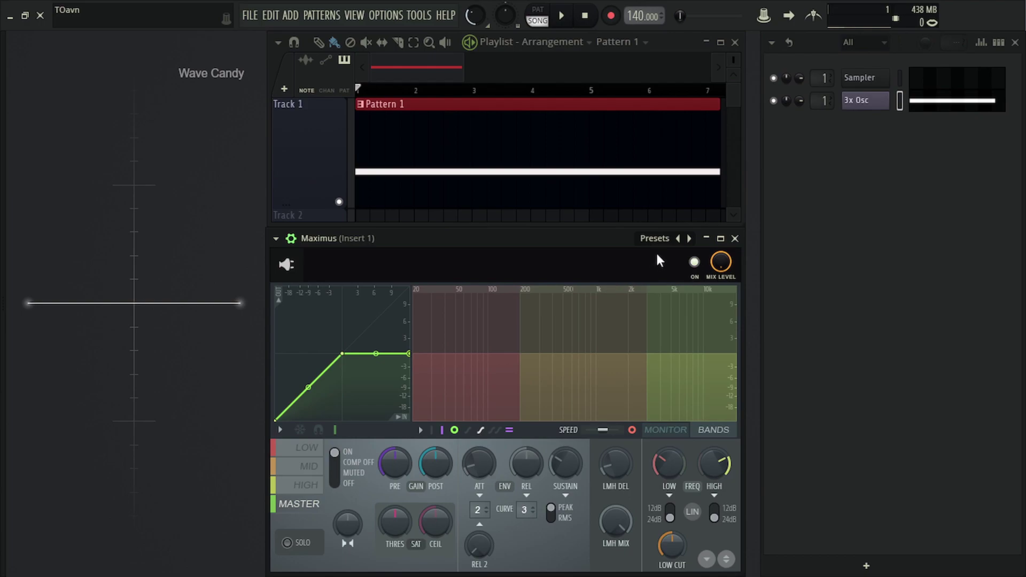
Play the 3x Osc pattern with Maximus bypassed and again with it enabled to compare the waveforms
left_click(695, 263)
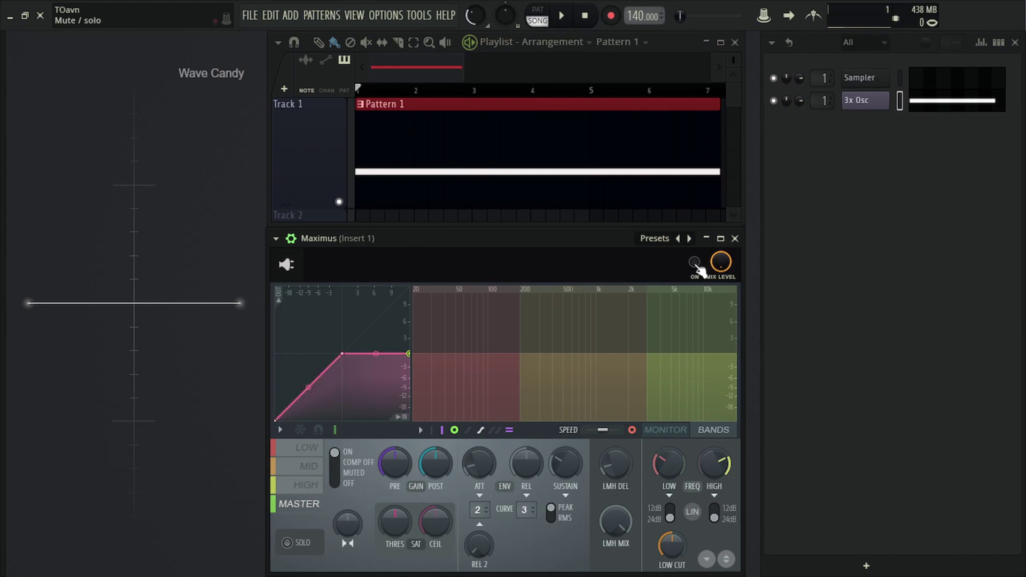
key("space")
key("space")
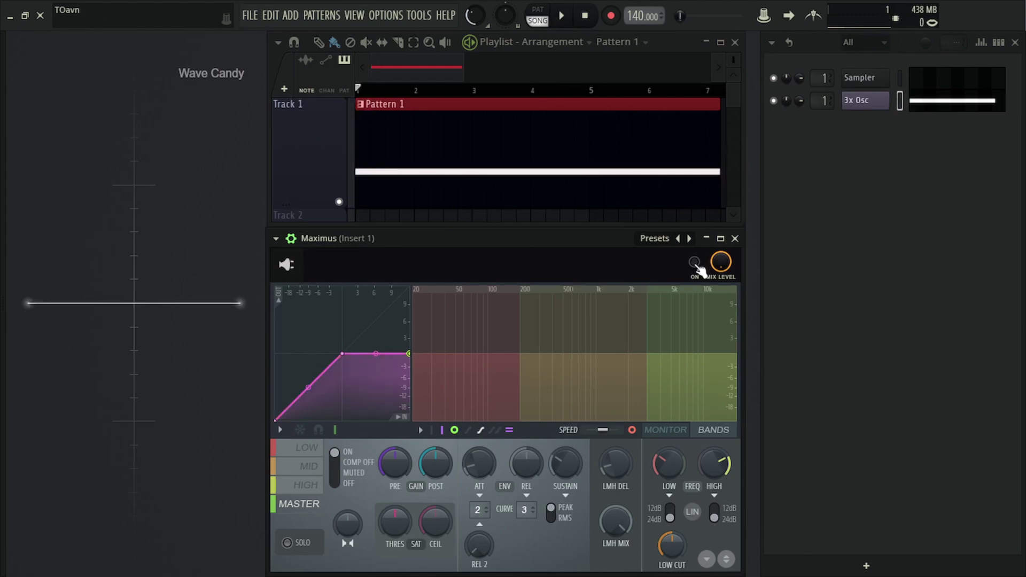
left_click(695, 262)
key("space")
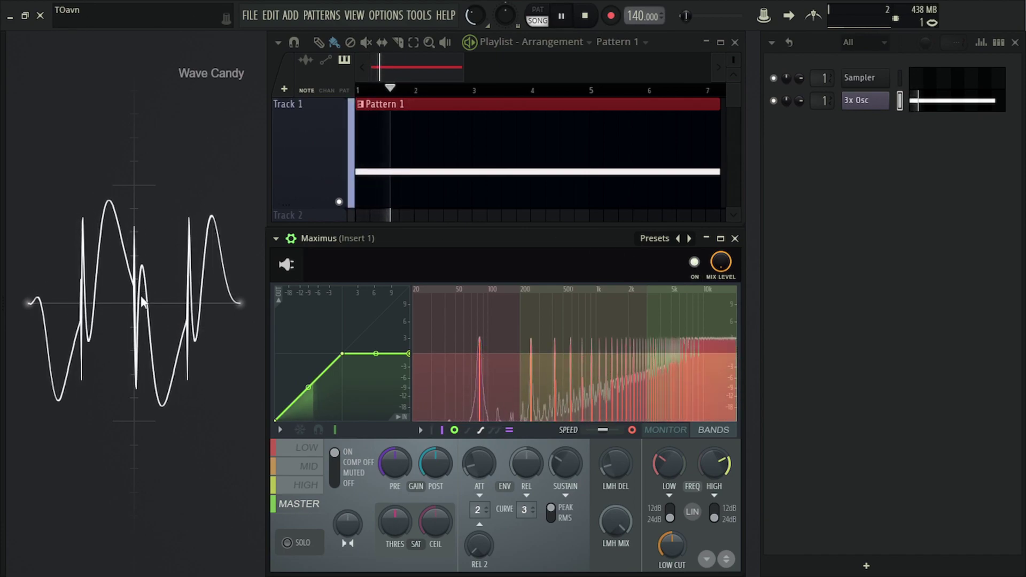
key("space")
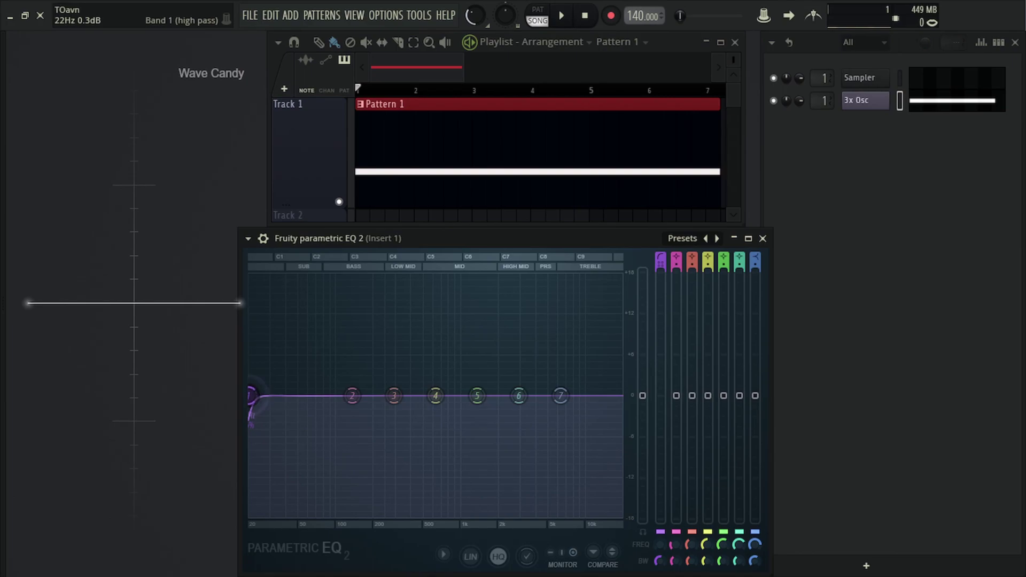
Play the pattern through Fruity parametric EQ 2 with the band 1 high pass at 20 Hz to examine the waveform
key("space")
mouse_move(250, 396)
left_mouse_down()
mouse_move(344, 395)
mouse_move(250, 396)
left_mouse_up()
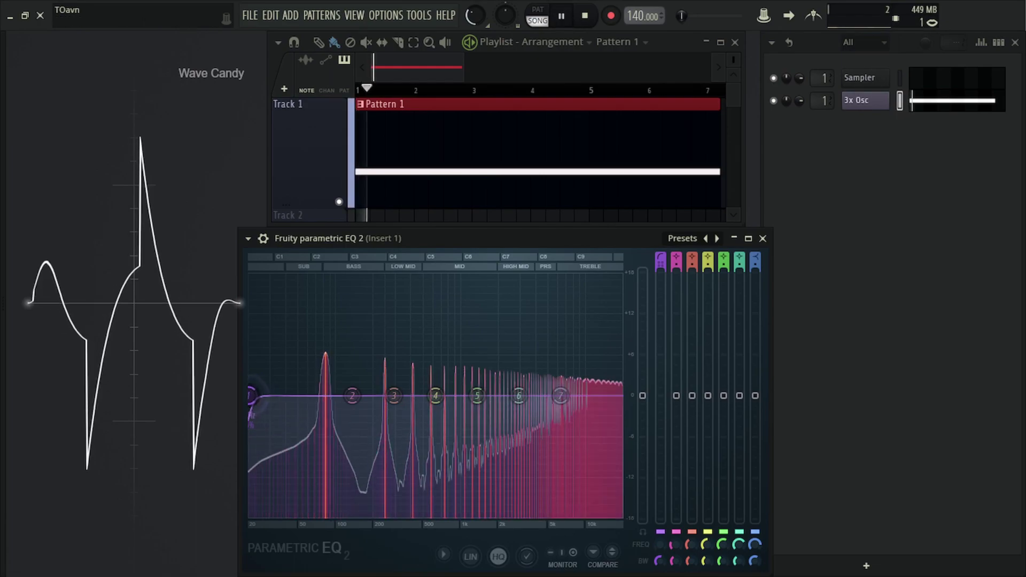
key("space")
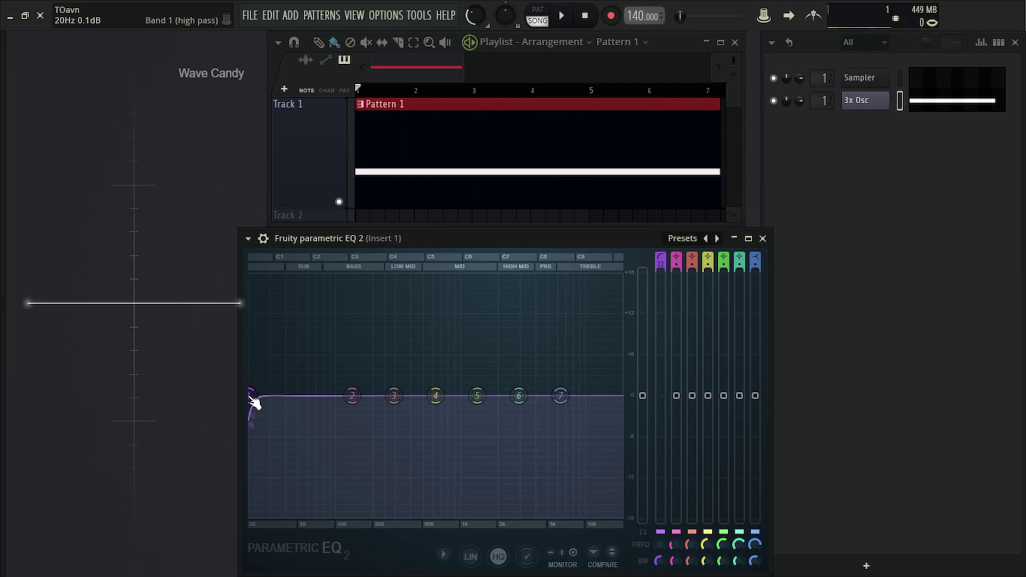
Raise the EQ's band 1 high-pass cutoff and lower band 7's frequency, playing the pattern to compare the waveform
left_click_drag(250, 395, 289, 396)
key("space")
key("space")
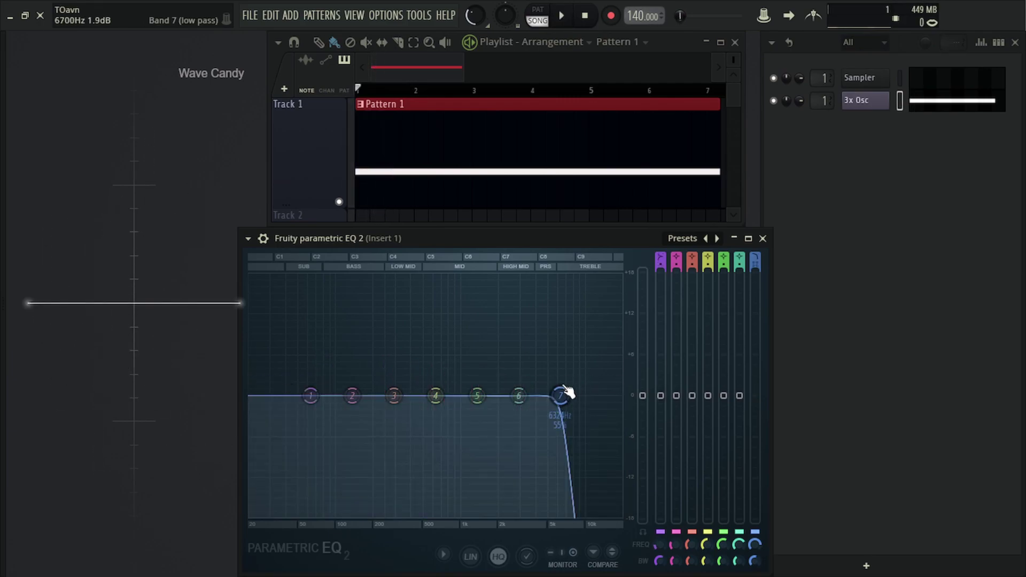
key("space")
left_click_drag(562, 396, 465, 395)
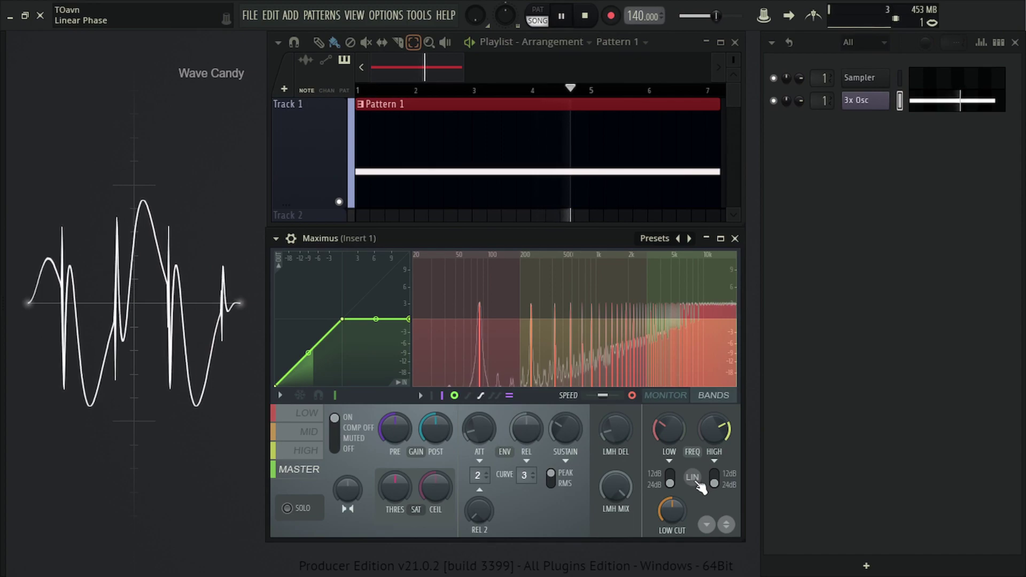
Enable linear phase mode for Maximus on Insert 1 during playback
left_click(694, 478)
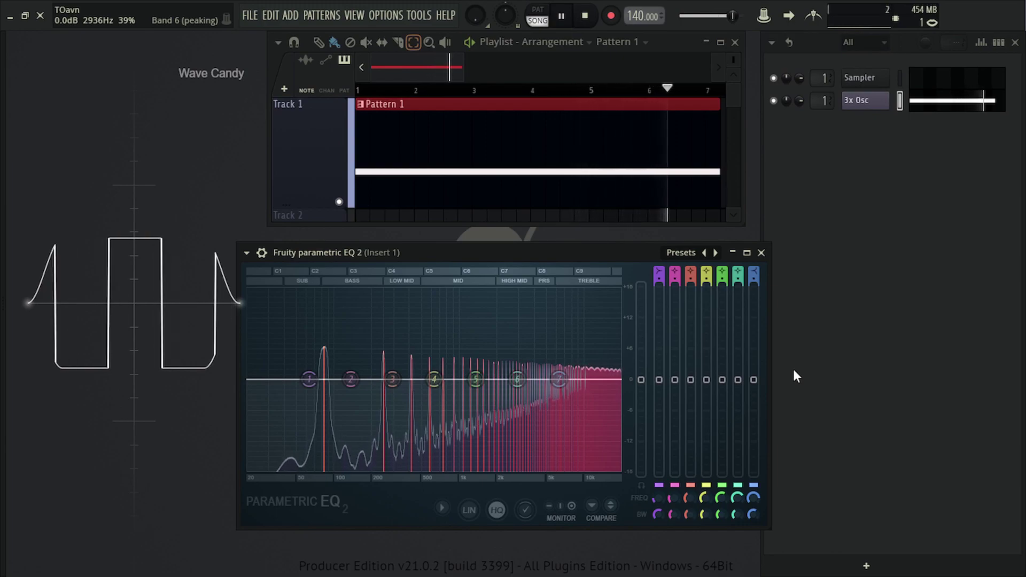
Bring the gains of EQ bands 2, 3, 5, 6 and 7 closer to 0 dB while watching the waveform
left_click(610, 506)
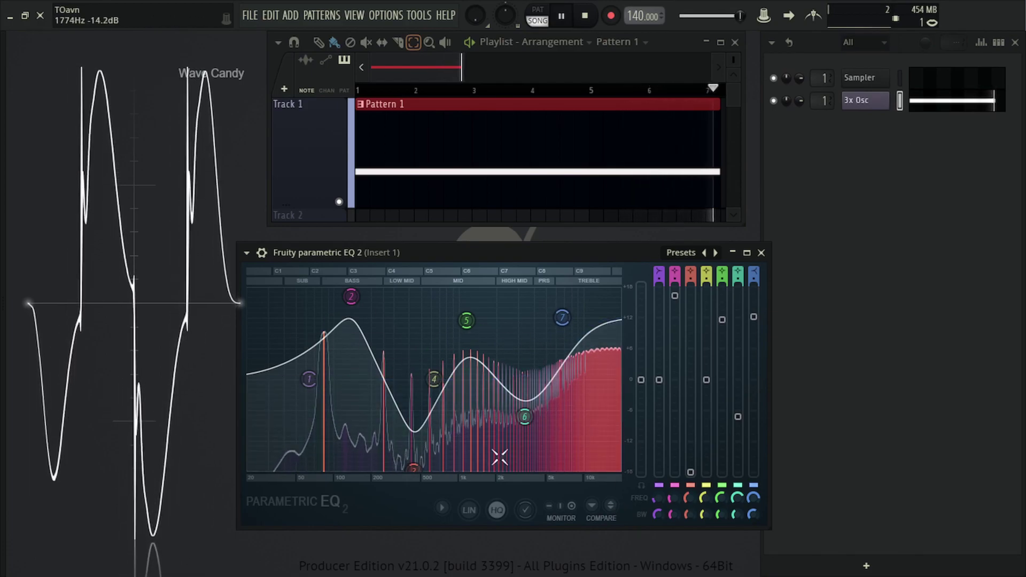
left_click_drag(466, 320, 467, 342)
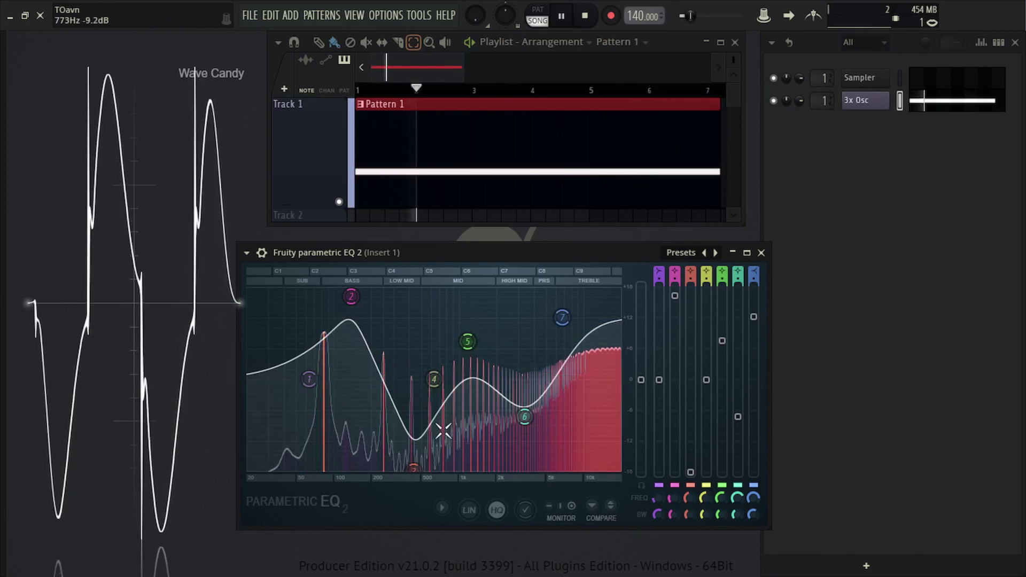
left_click_drag(413, 469, 412, 417)
left_click_drag(351, 296, 355, 370)
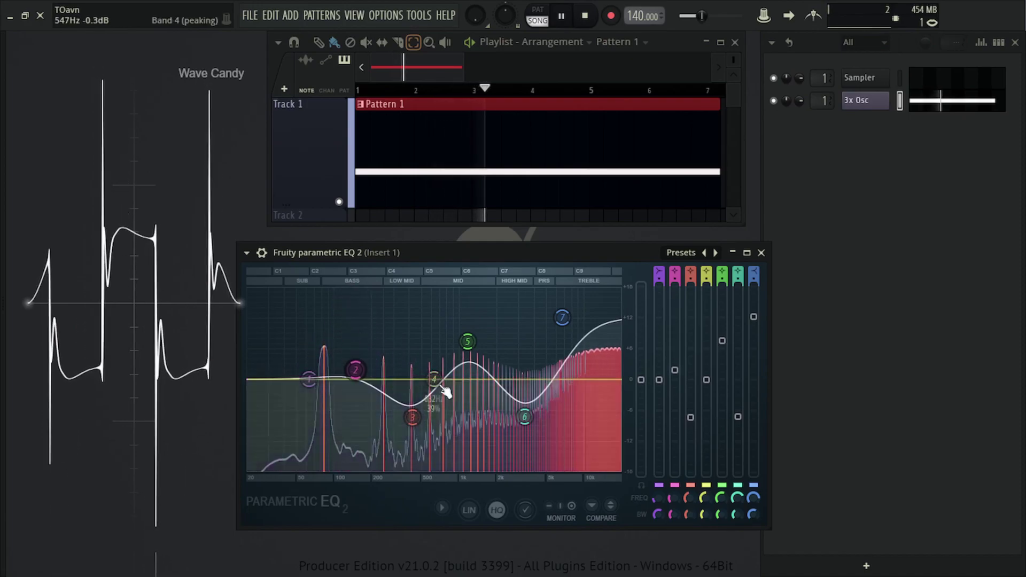
left_click_drag(524, 417, 524, 392)
left_click_drag(562, 317, 561, 376)
left_click_drag(468, 342, 467, 355)
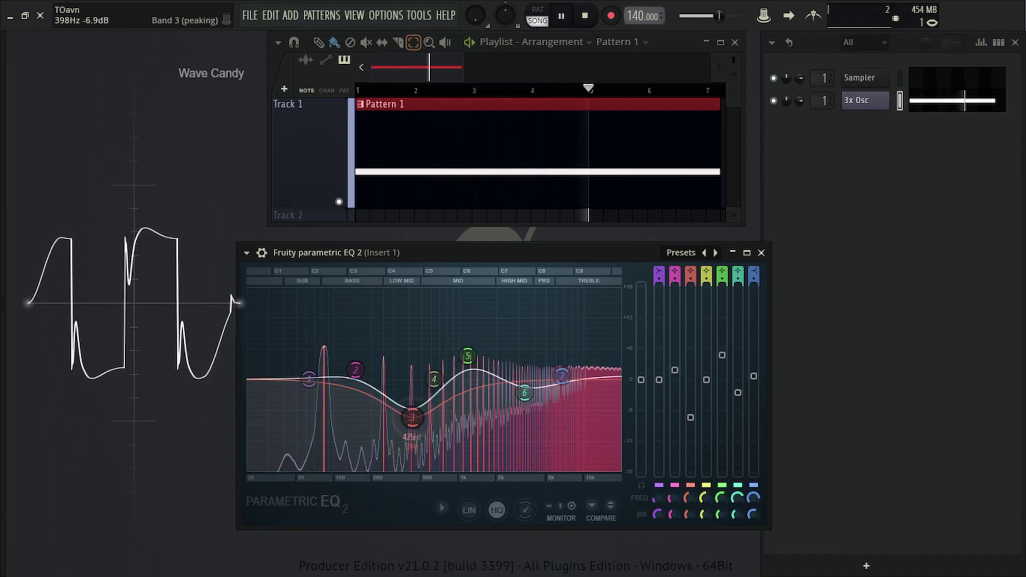
left_click_drag(412, 417, 414, 393)
left_click_drag(468, 355, 467, 361)
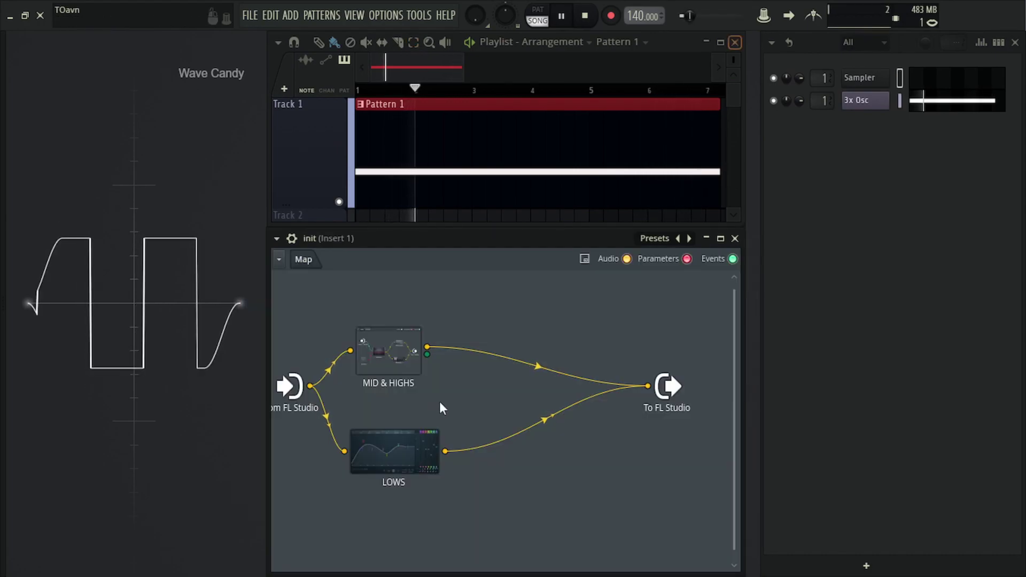
Inspect the LOWS equalizer in the Patcher map, close it and open the nested MID & HIGHS map
left_click(407, 451)
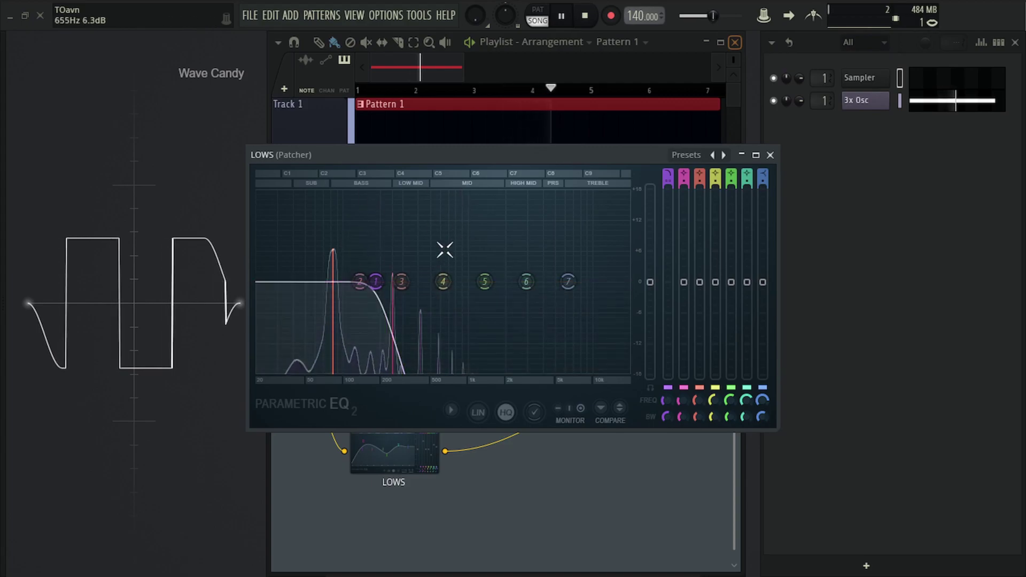
left_click(770, 155)
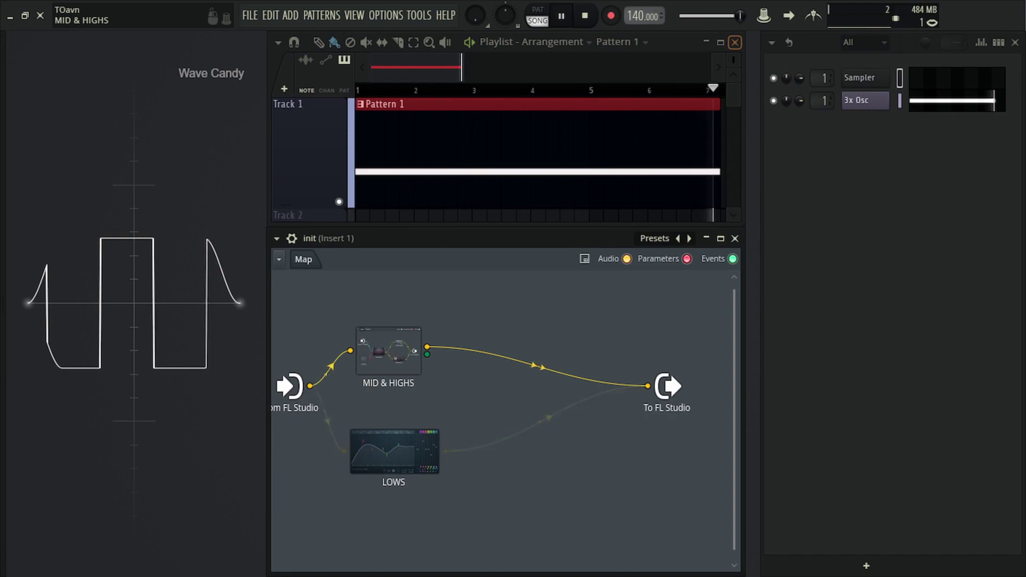
left_click(388, 351)
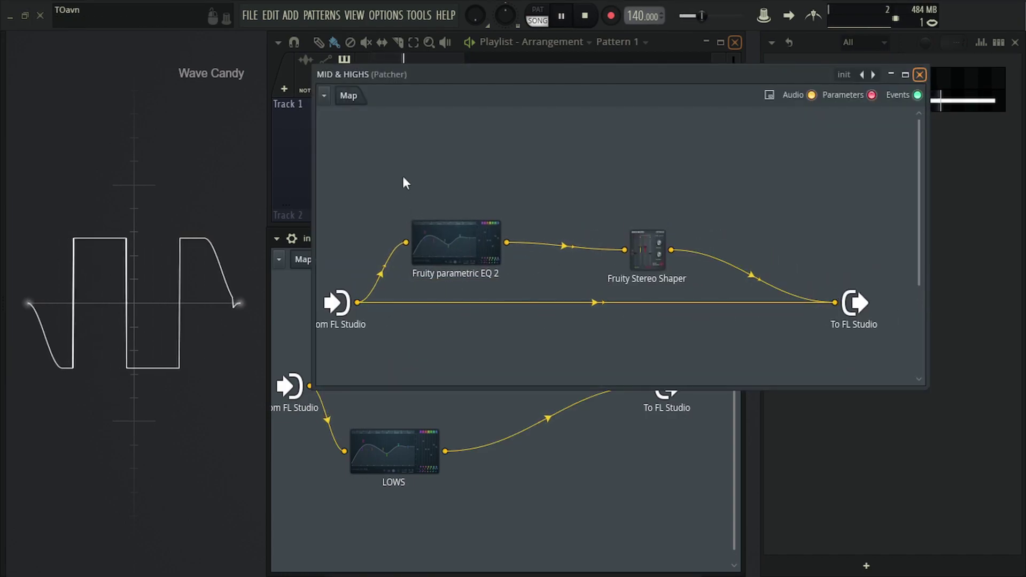
Open the Fruity parametric EQ 2 in the MID & HIGHS map and compare its curve with the LOWS equalizer
left_click_drag(481, 74, 569, 57)
left_click(573, 233)
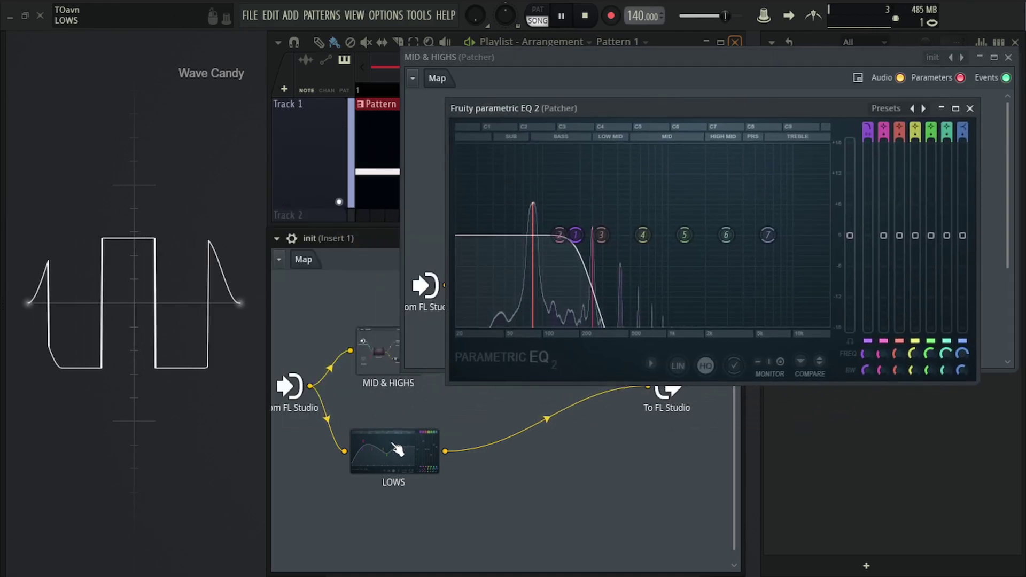
left_click(398, 451)
left_click_drag(527, 194, 500, 337)
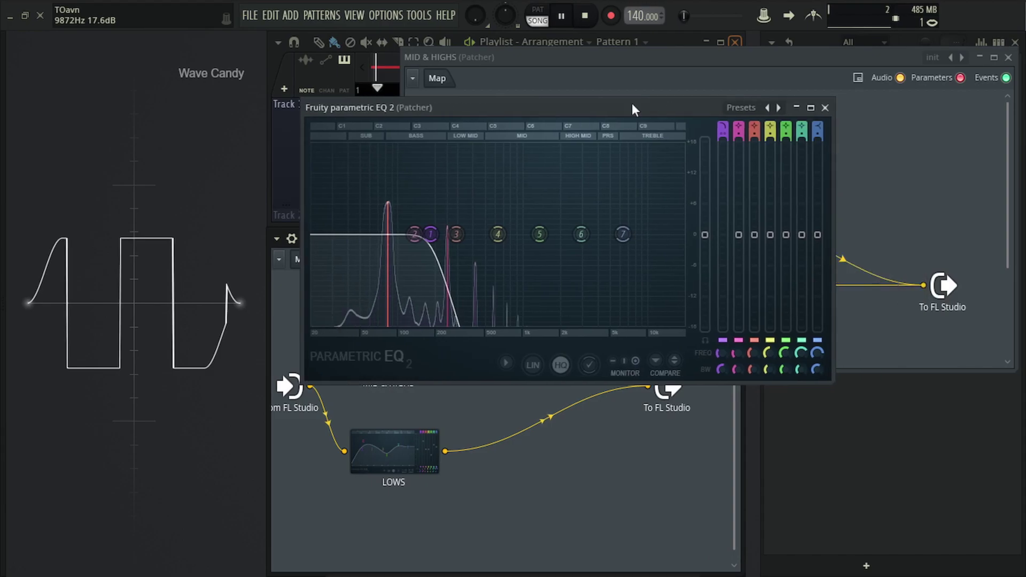
Inspect the Fruity Stereo Shaper in the MID & HIGHS map, then close the plugin windows and the nested map
left_click_drag(634, 110, 463, 94)
left_click(730, 230)
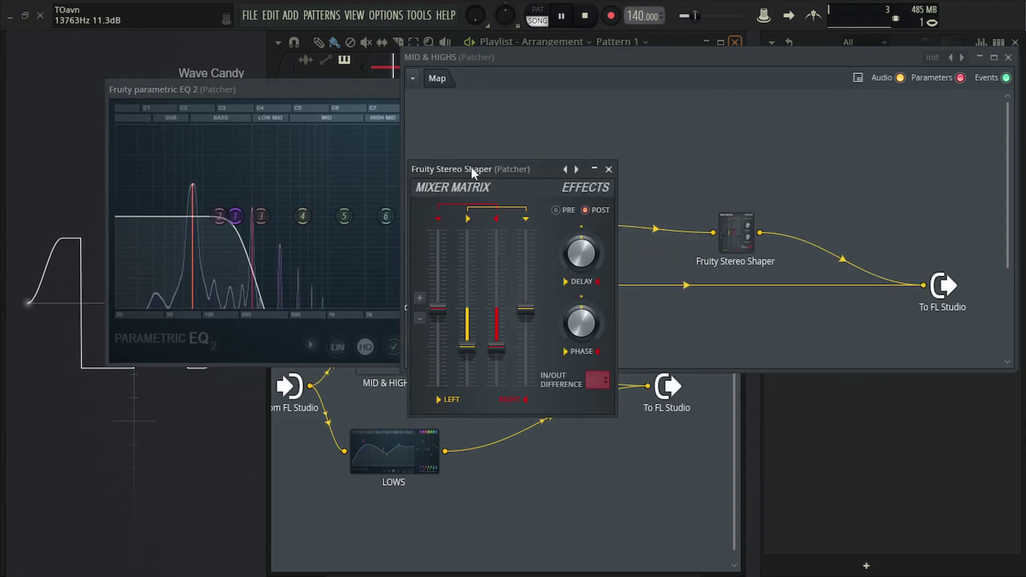
left_click_drag(471, 170, 721, 124)
left_click(353, 88)
left_click_drag(650, 58, 549, 60)
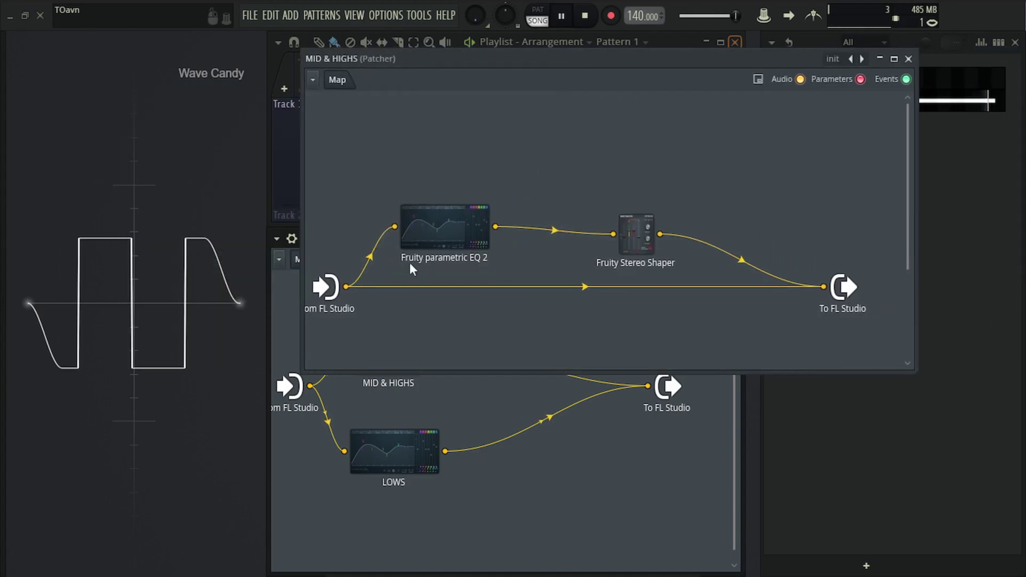
left_click(908, 58)
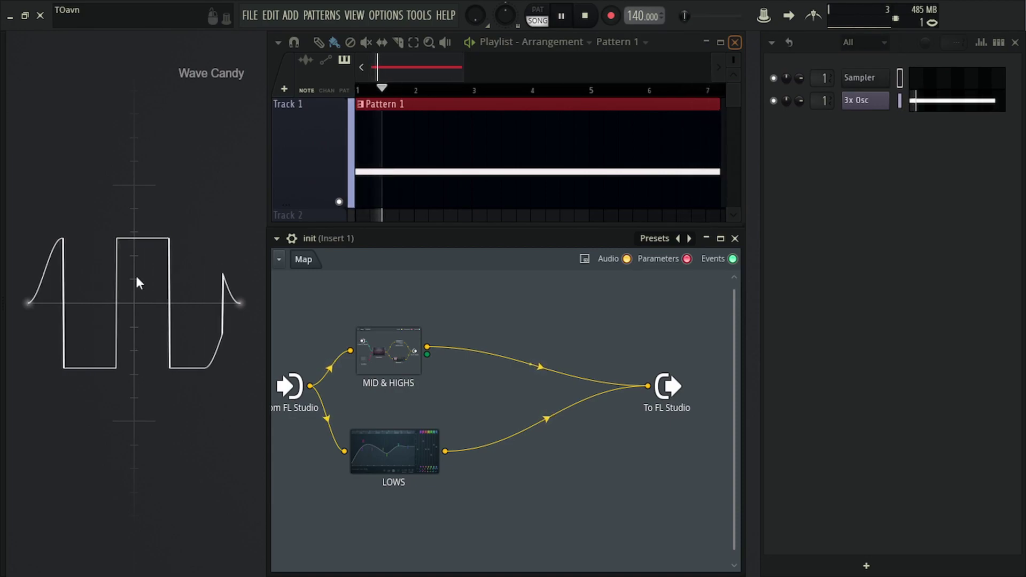
Move the LOWS equalizer lower in the main Patcher map, nudge MID & HIGHS and mute the LOWS branch
left_click_drag(401, 446, 393, 466)
left_click_drag(412, 369, 414, 371)
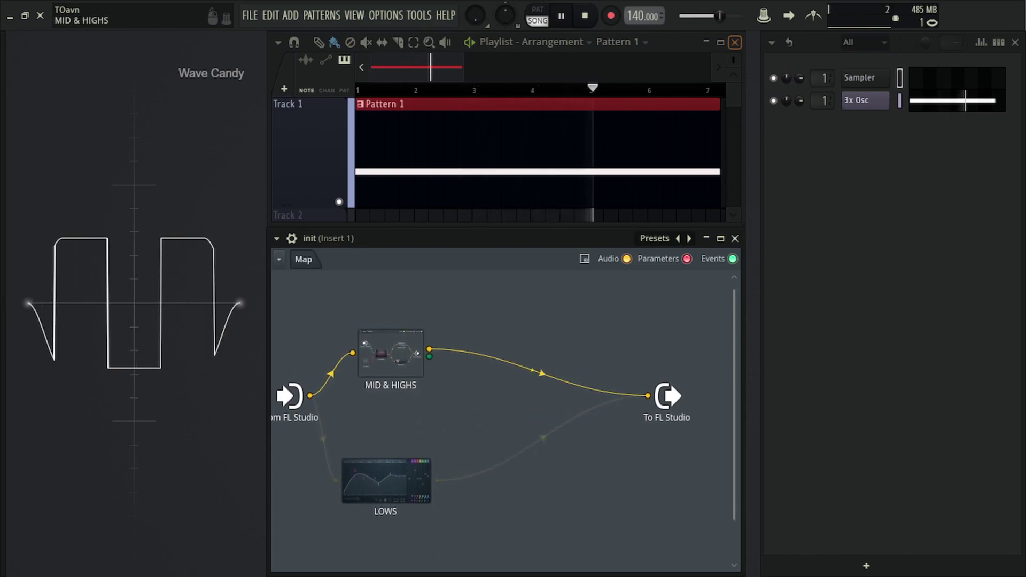